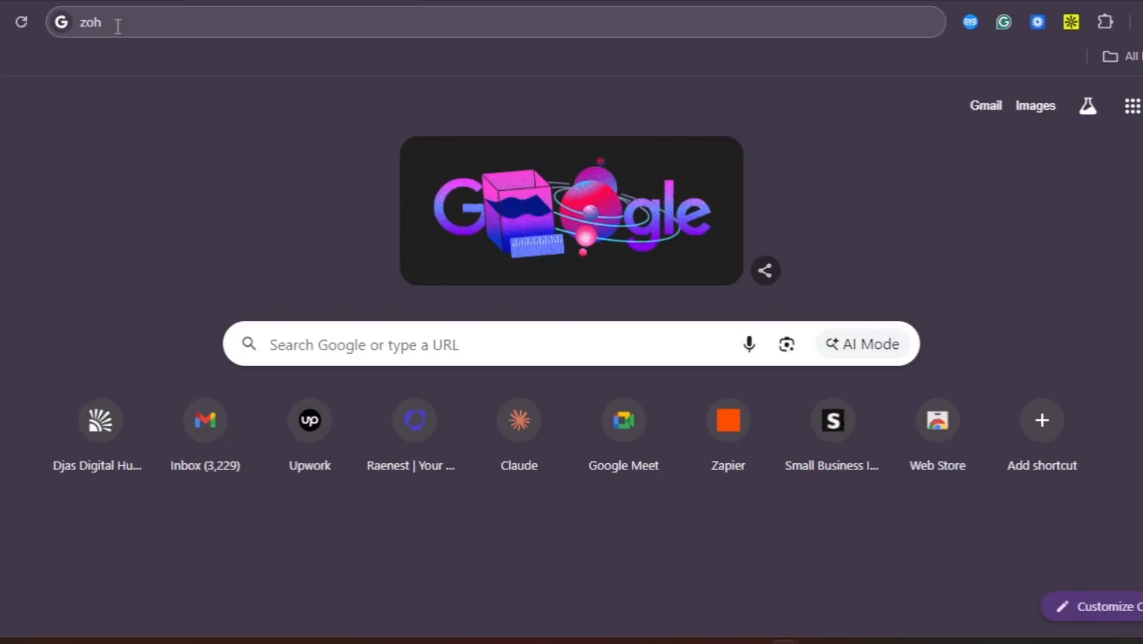
# Search Google for 'zoho invoice sign in' from the Chrome address bar
pyautogui.click(110, 24)
pyautogui.write('o')
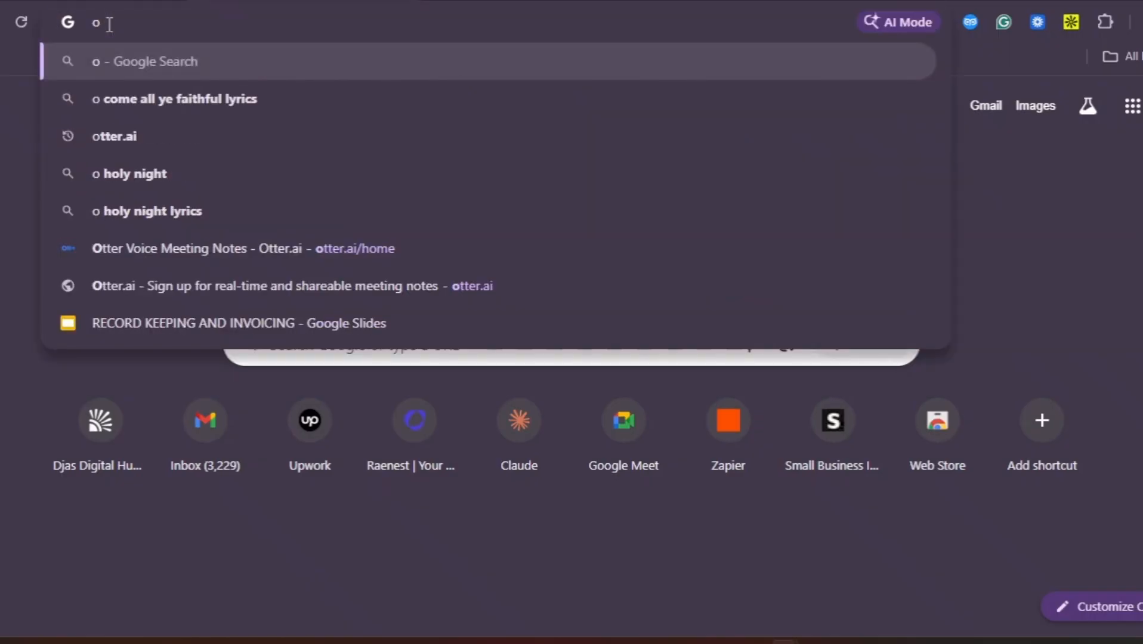
pyautogui.write('zoho')
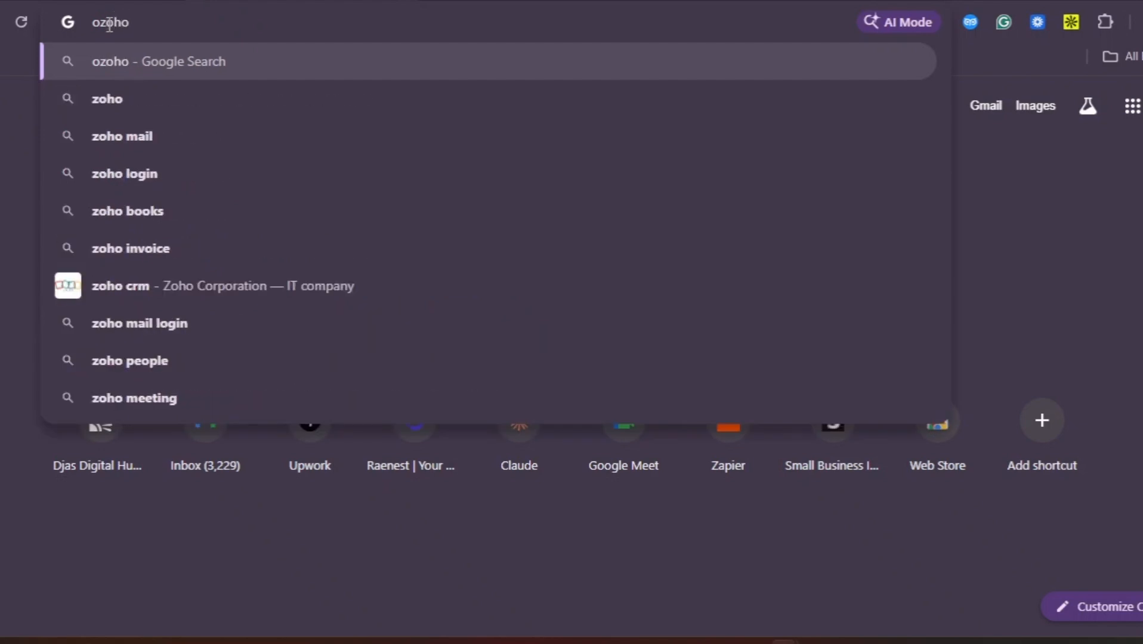
pyautogui.press('BackSpace')
pyautogui.press('BackSpace')
pyautogui.press('BackSpace')
pyautogui.press('BackSpace')
pyautogui.press('BackSpace')
pyautogui.write('zoho')
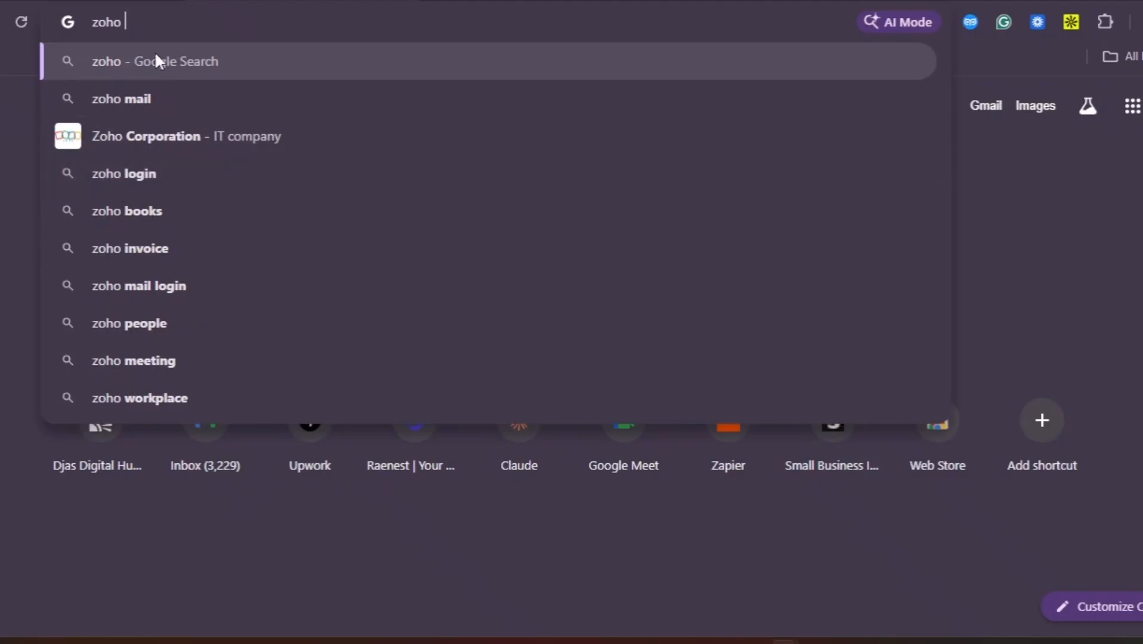
pyautogui.write('in')
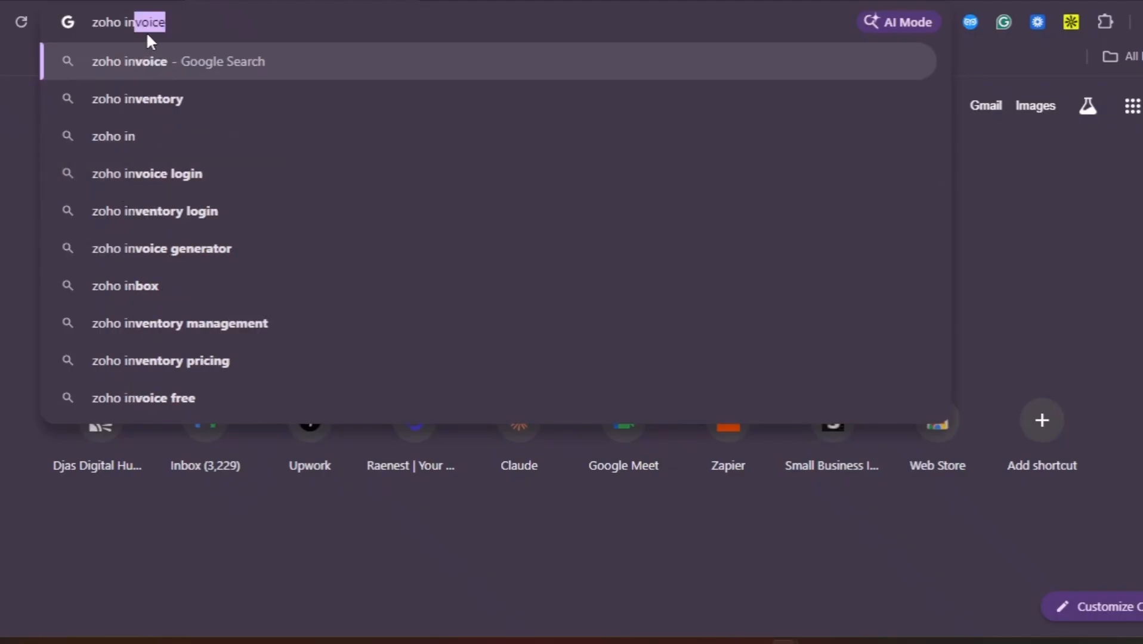
pyautogui.write('voice')
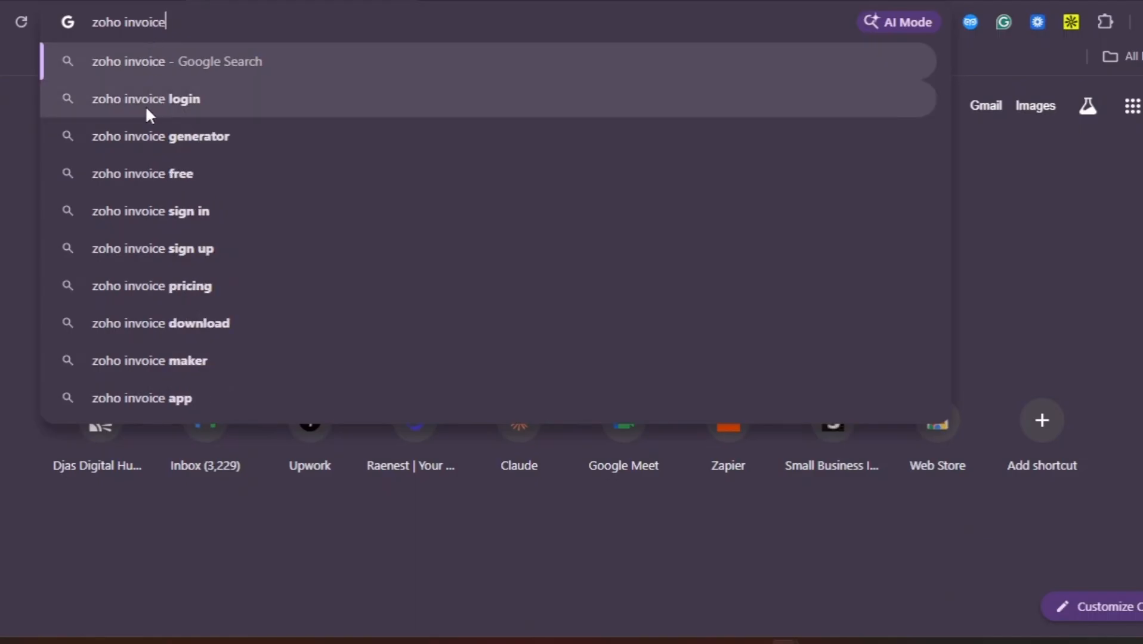
pyautogui.click(154, 212)
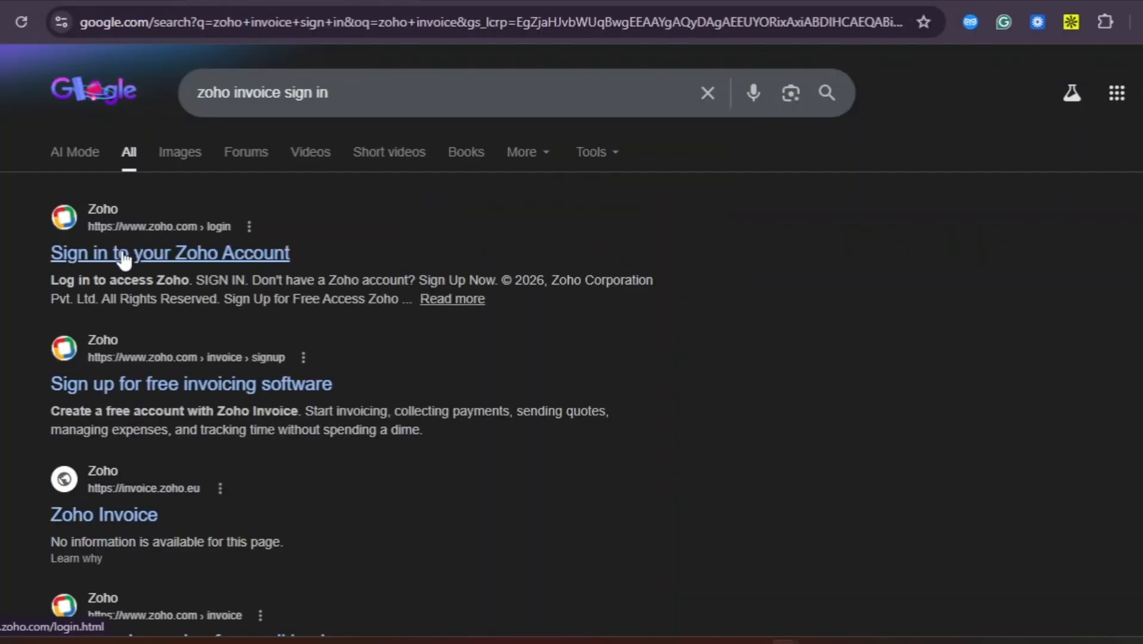
# Sign in to Zoho Accounts through Google, choosing the account and continuing to Zoho Home
pyautogui.click(124, 258)
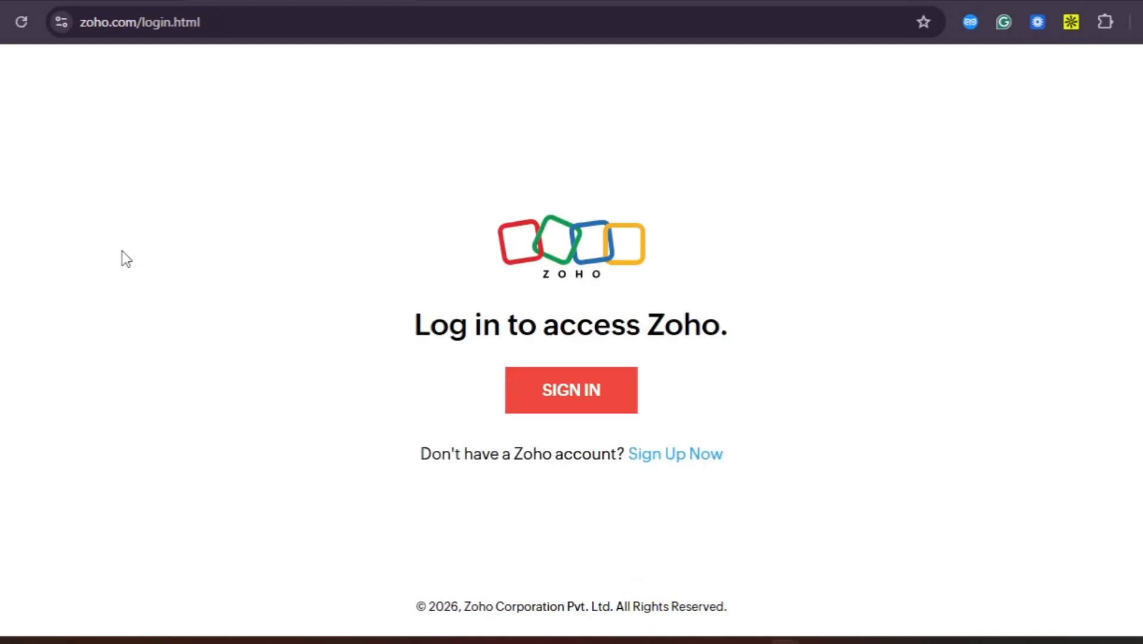
pyautogui.click(579, 393)
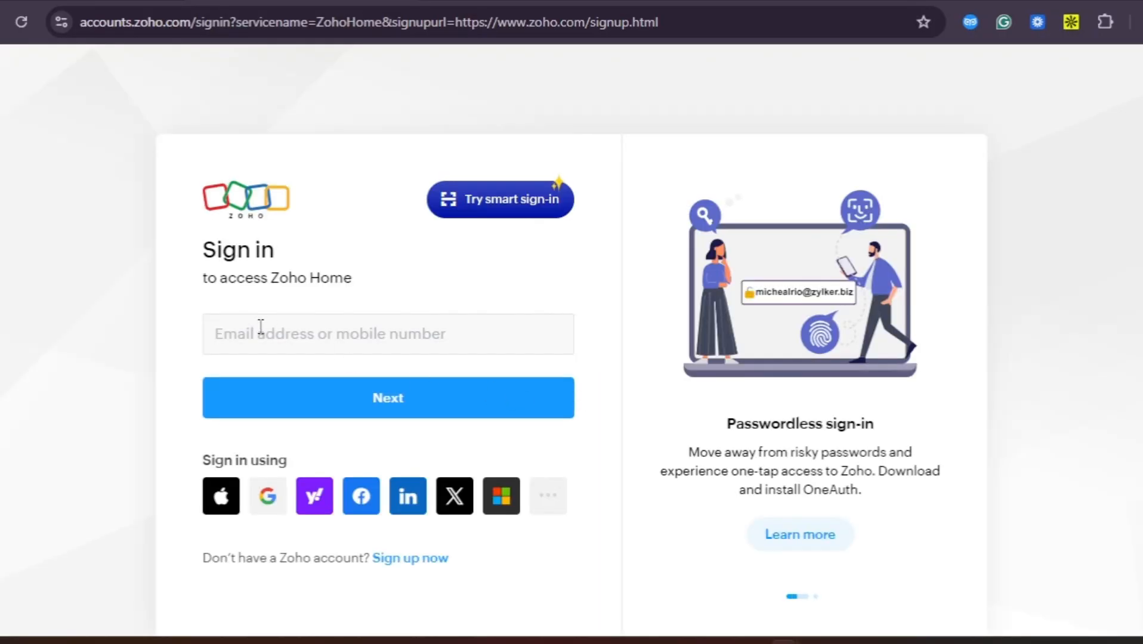
pyautogui.click(268, 500)
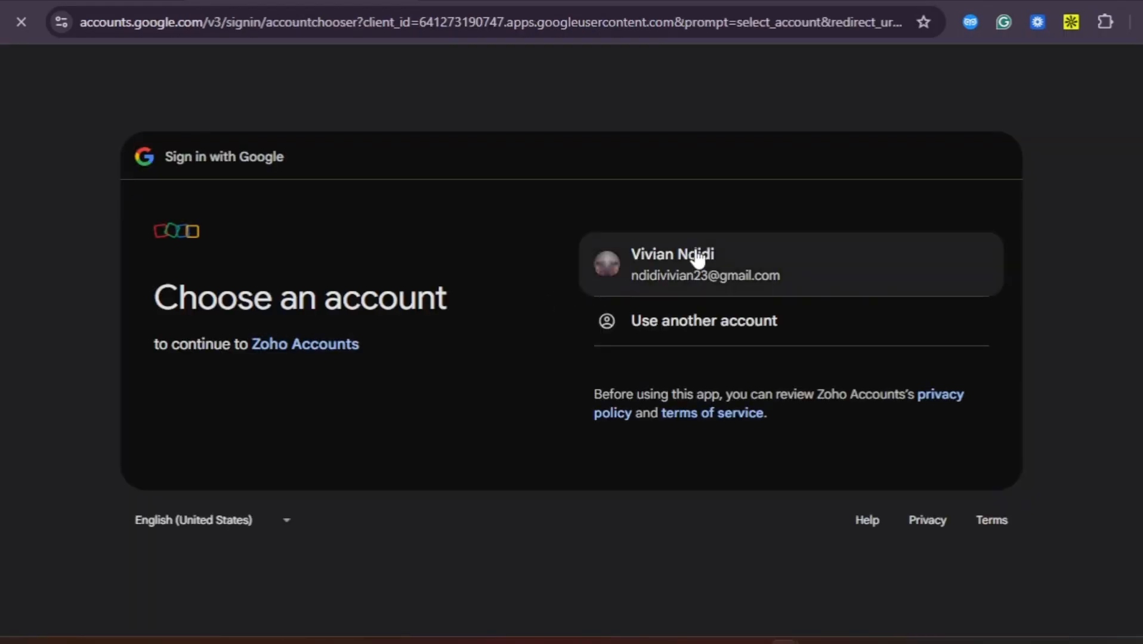
pyautogui.click(697, 252)
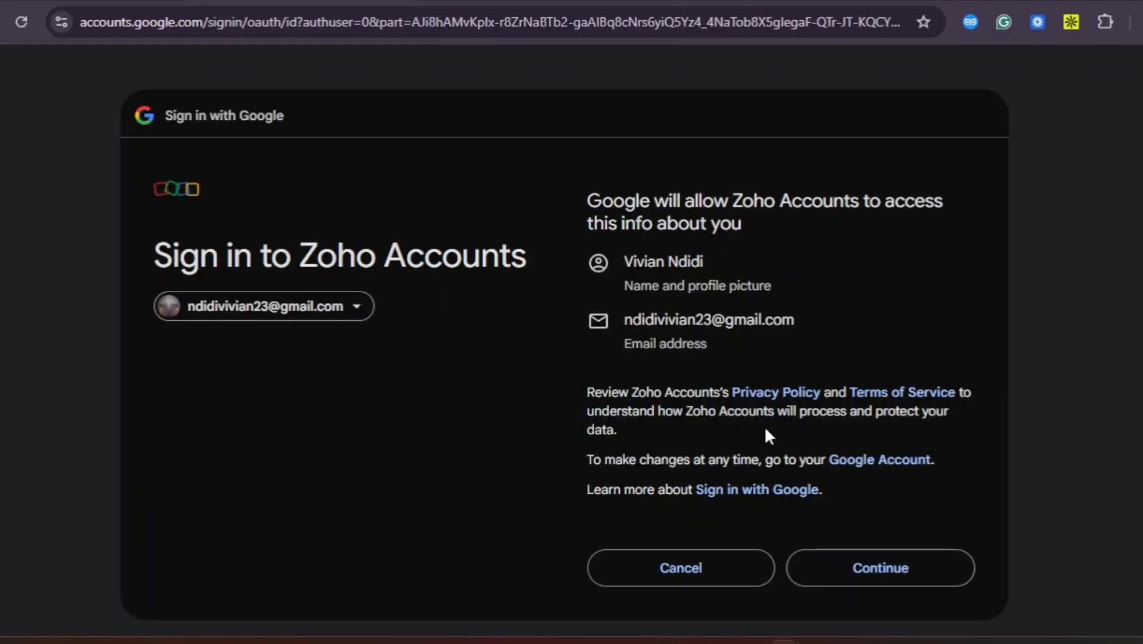
pyautogui.click(851, 567)
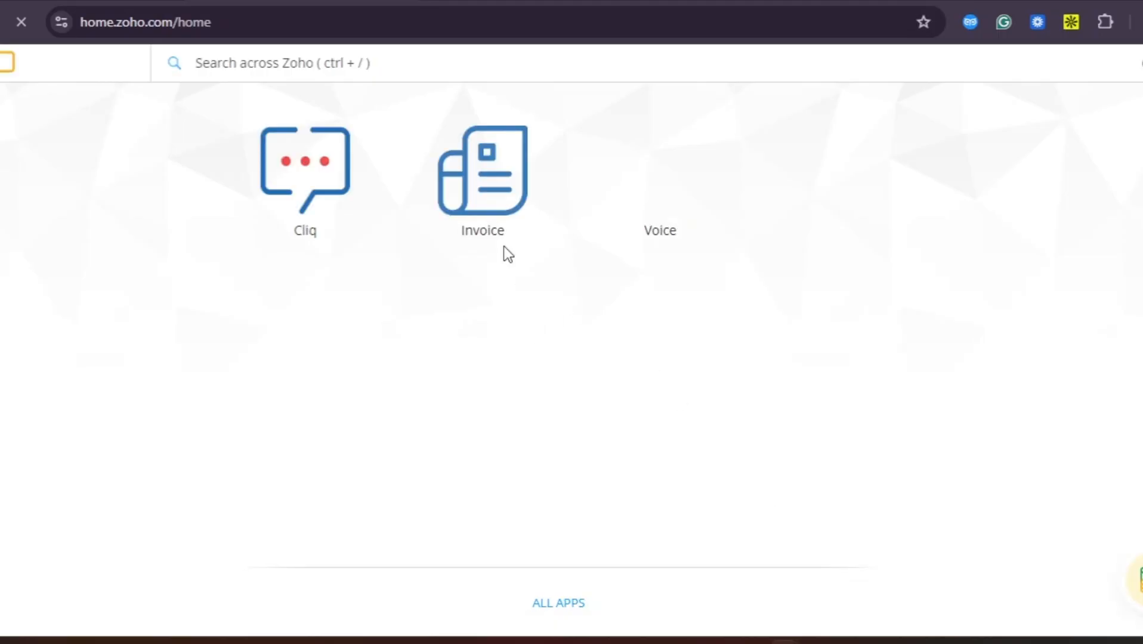
# Launch the Invoice app from the Zoho Home apps page
pyautogui.click(493, 182)
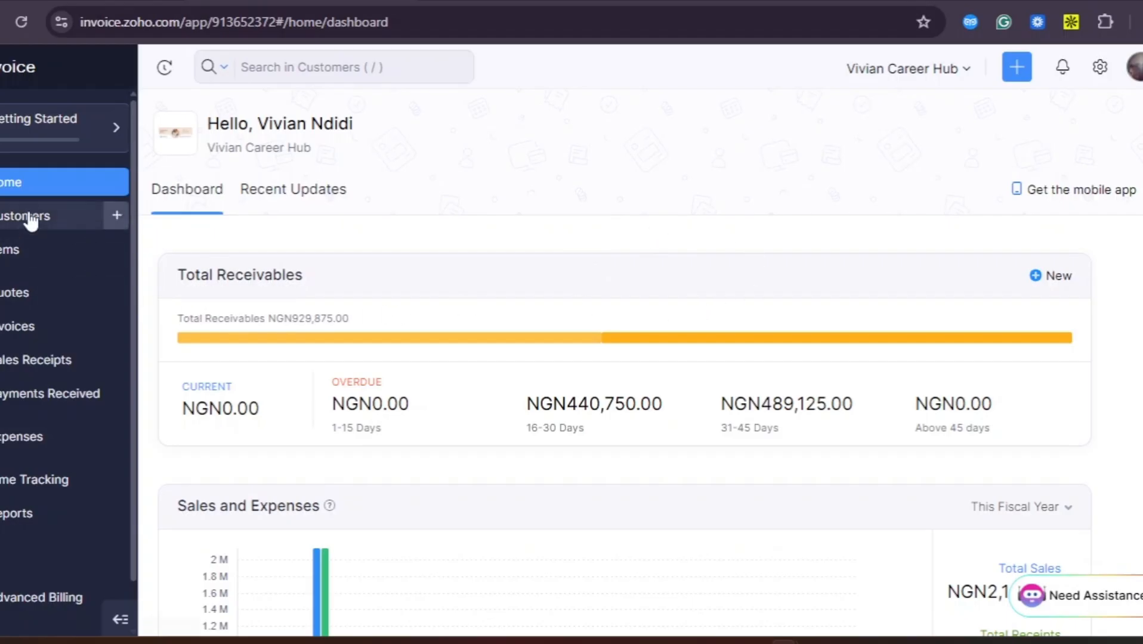
# Go to the Invoices list and start a new invoice
pyautogui.click(47, 328)
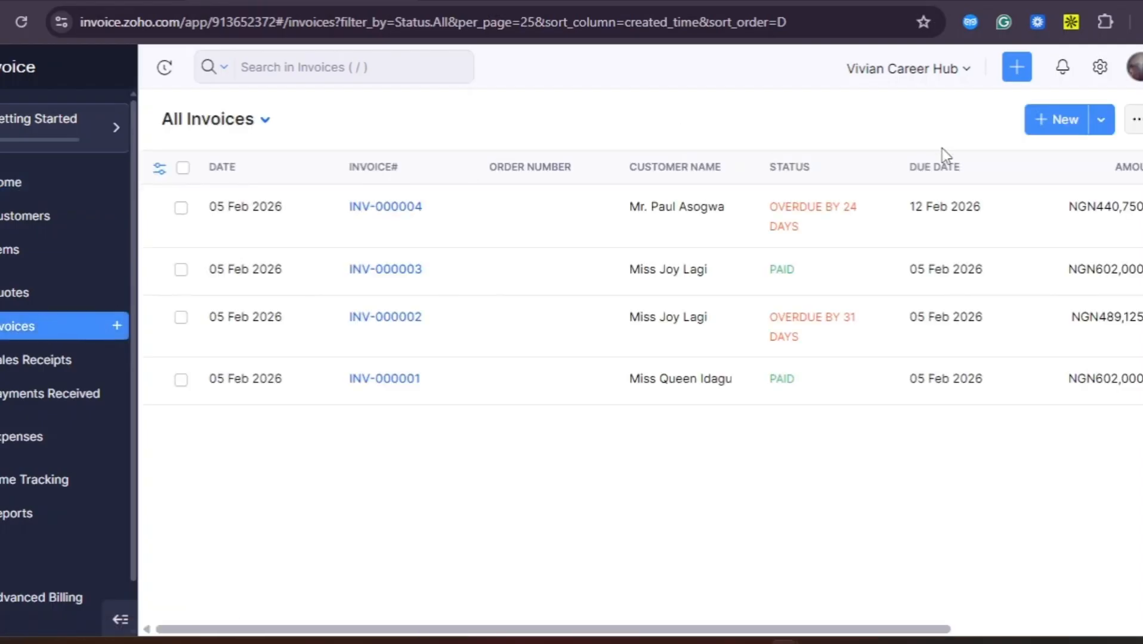
pyautogui.click(1064, 128)
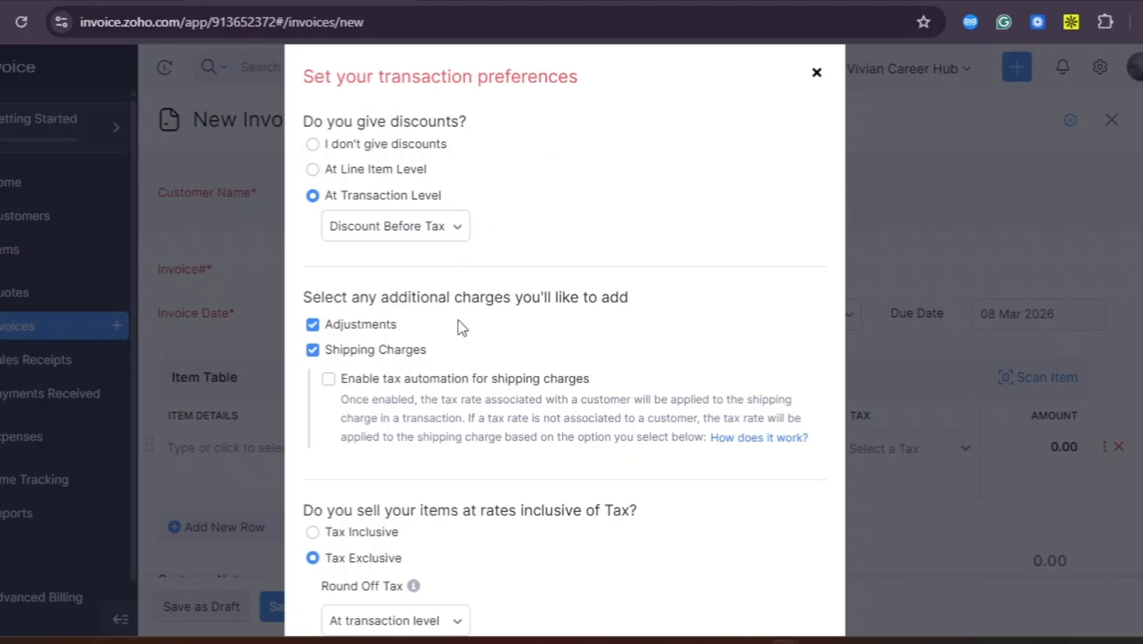
# Switch the transaction preferences to Tax Inclusive item rates and save them
pyautogui.scroll(-3, 459, 325)
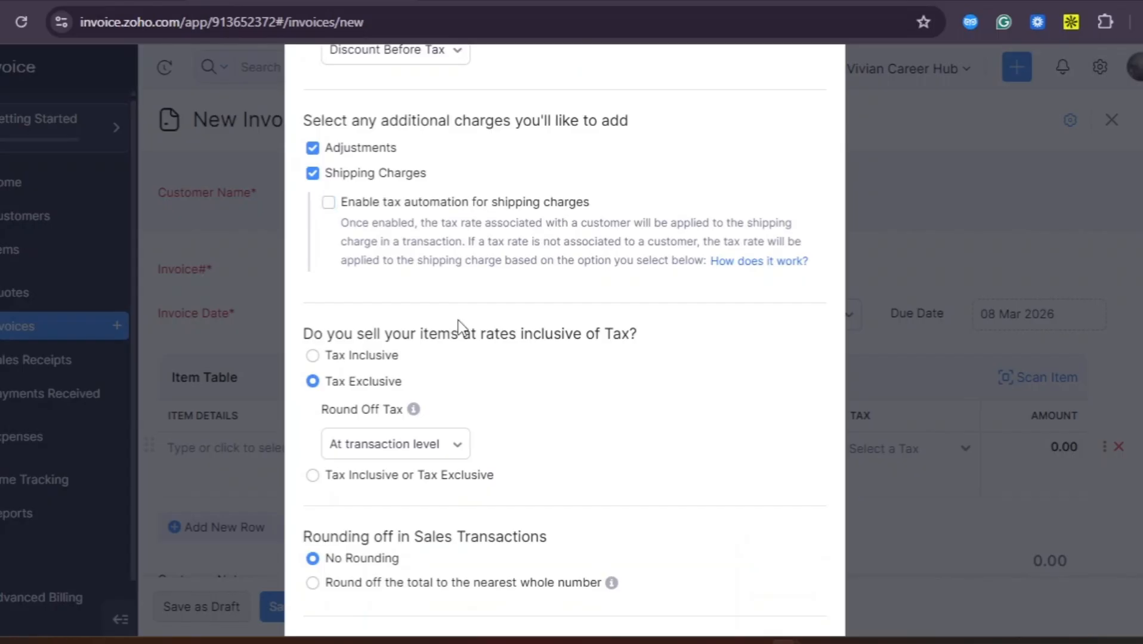
pyautogui.scroll(-1, 458, 320)
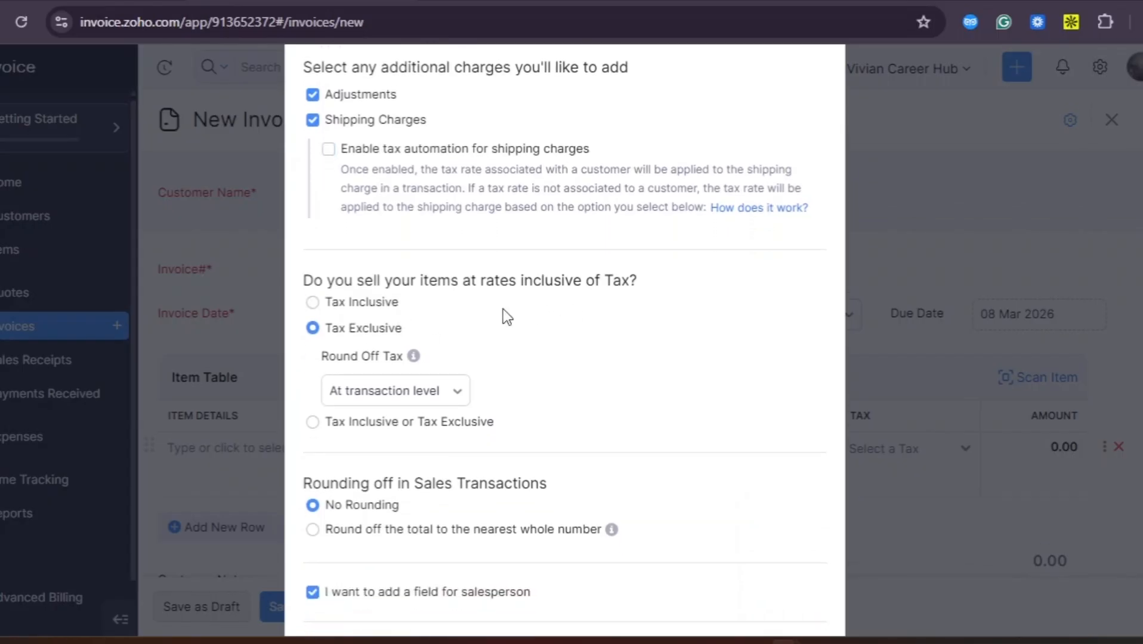
pyautogui.click(312, 301)
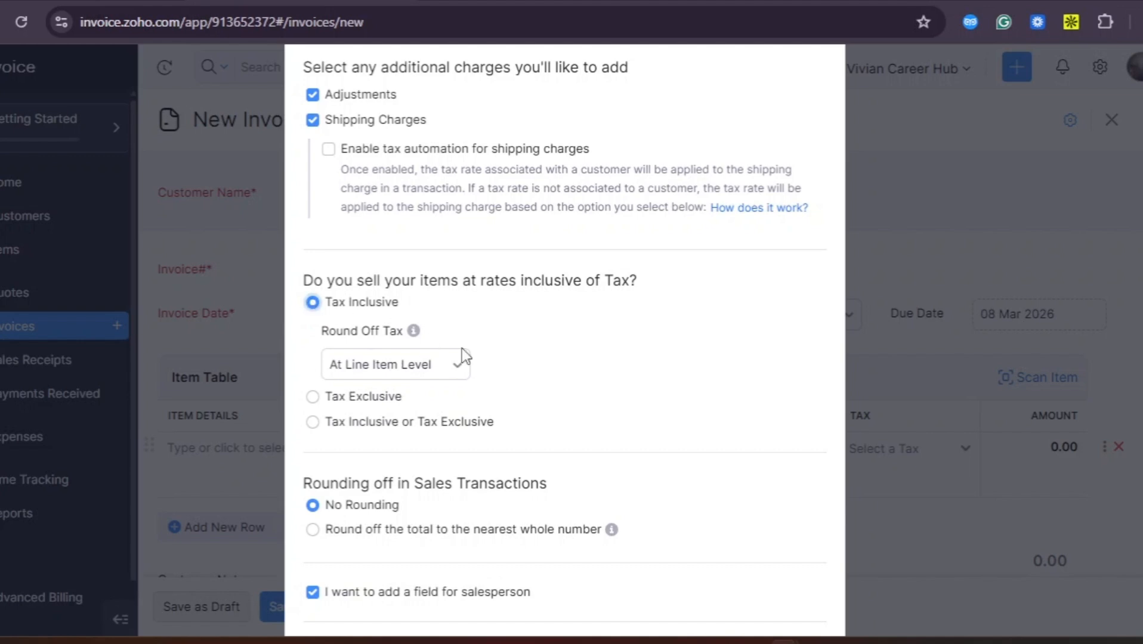
pyautogui.scroll(-2, 504, 424)
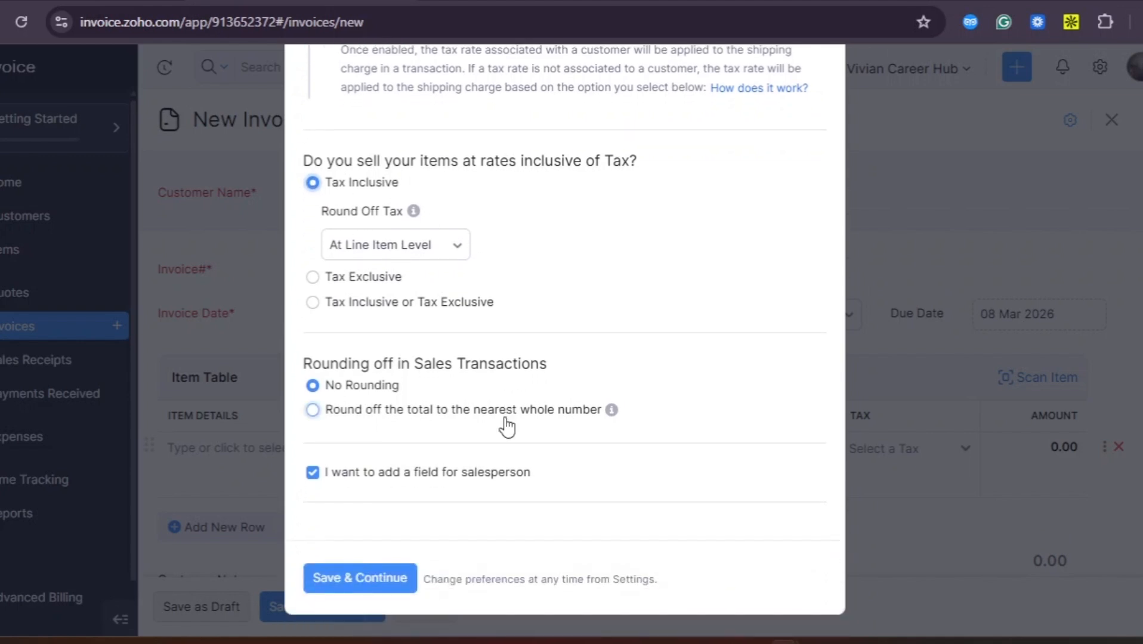
pyautogui.click(344, 579)
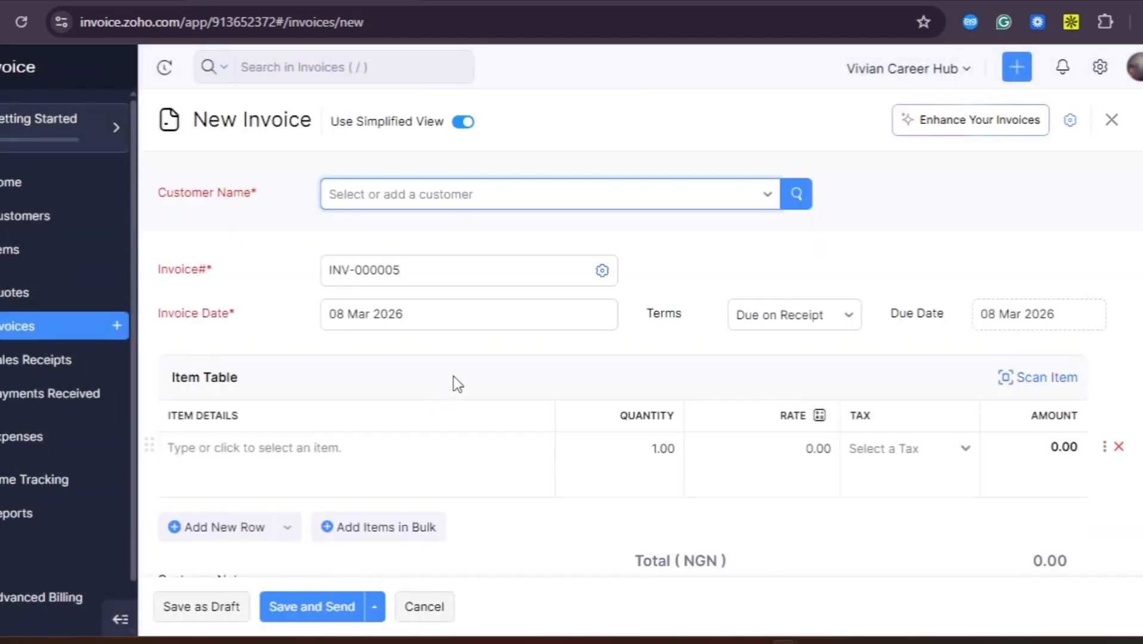
# Choose Oge as the customer on invoice INV-000005
pyautogui.click(769, 197)
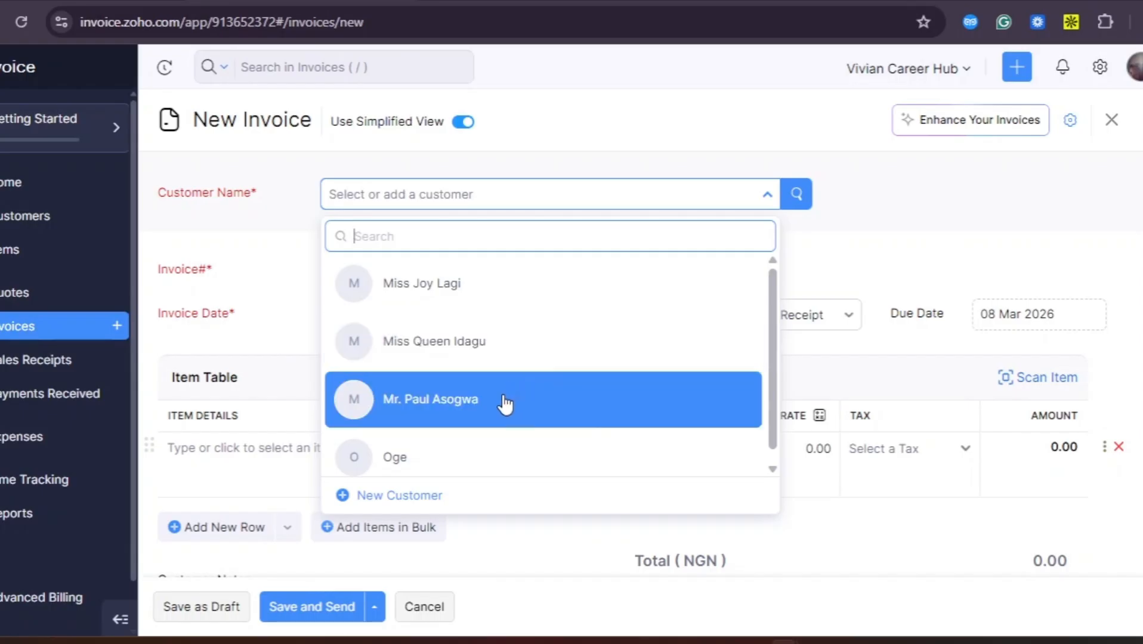
pyautogui.click(453, 470)
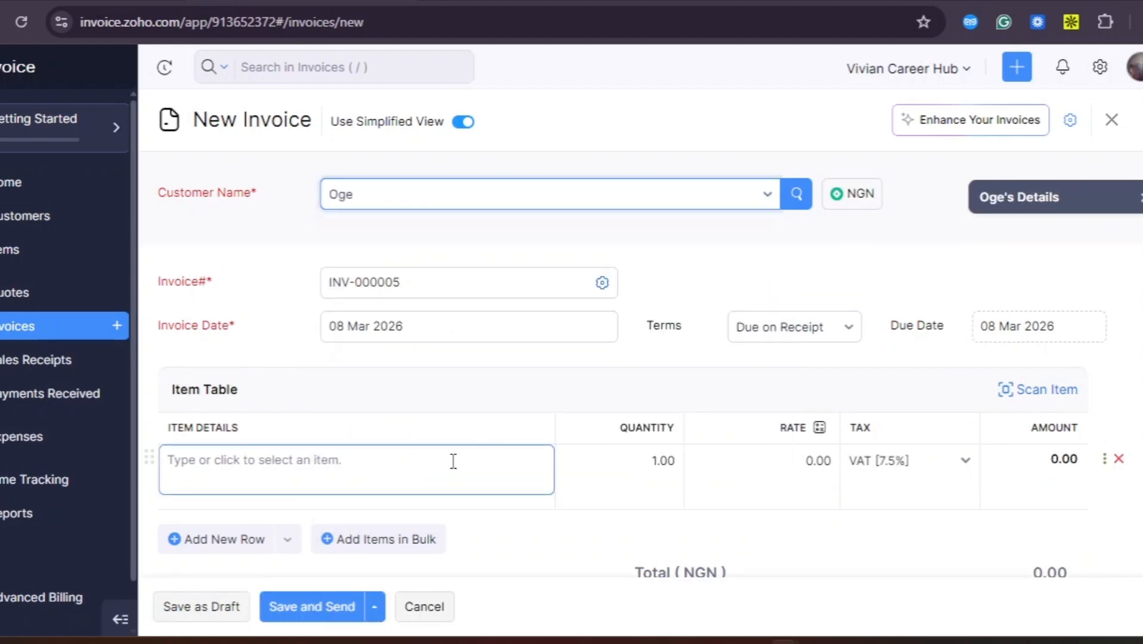
# Browse the saved items and their rates in the first row's item dropdown
pyautogui.scroll(-1, 454, 461)
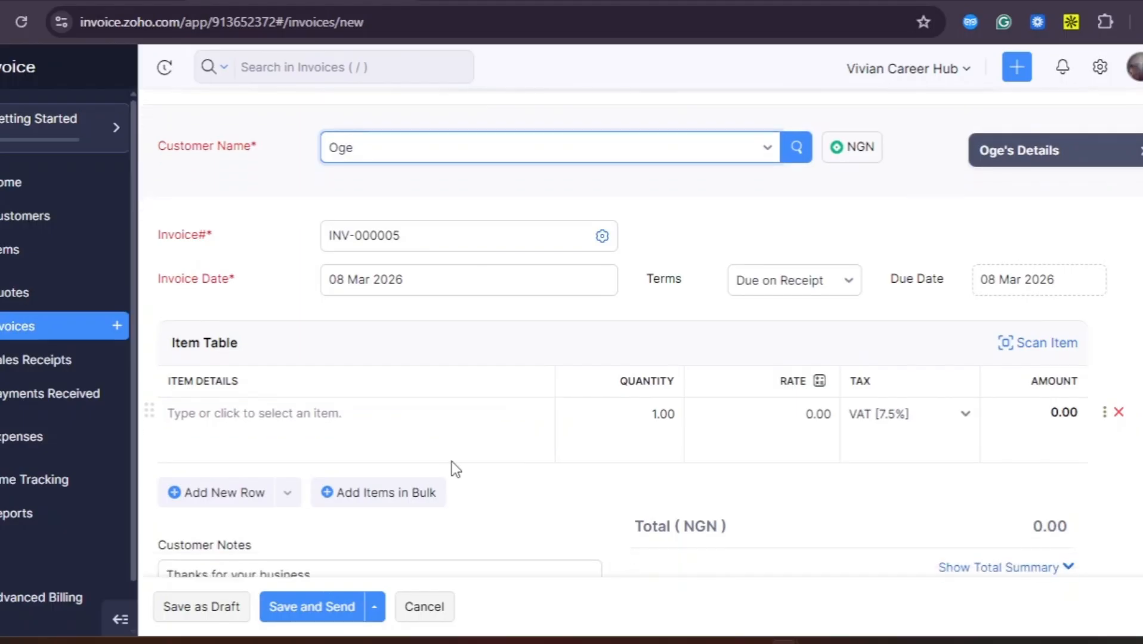
pyautogui.click(249, 412)
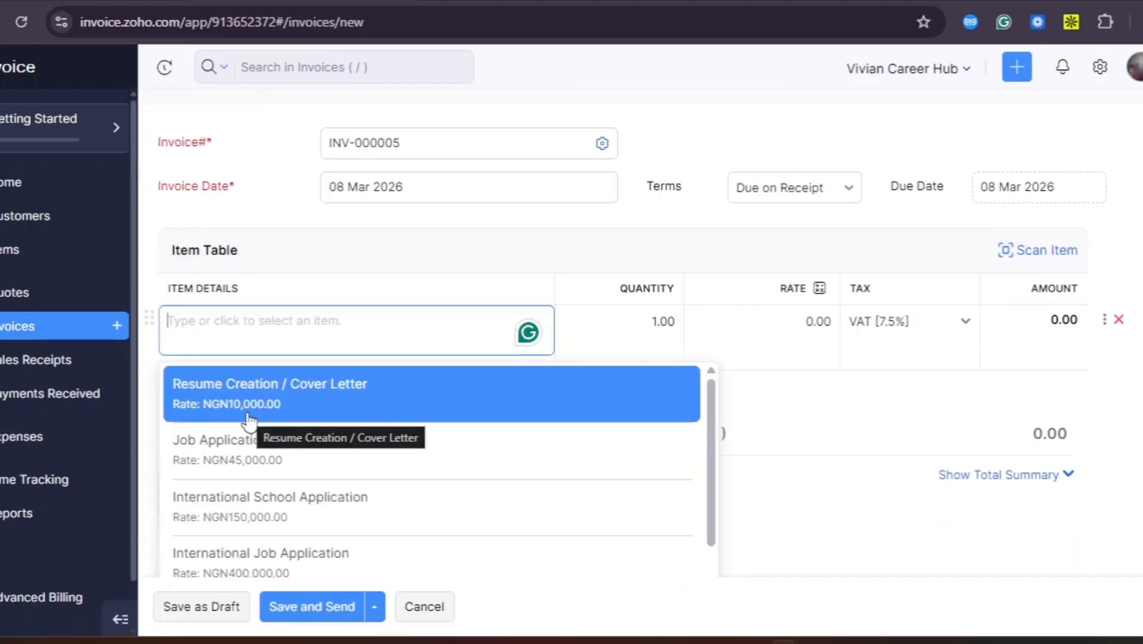
pyautogui.scroll(-2, 453, 525)
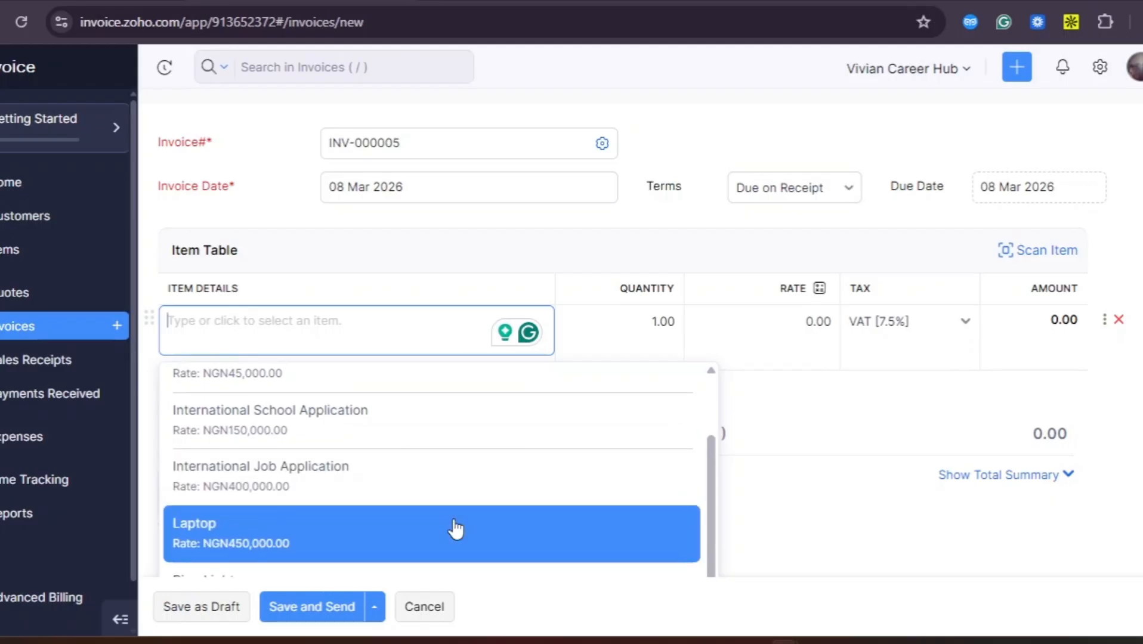
pyautogui.scroll(1, 453, 525)
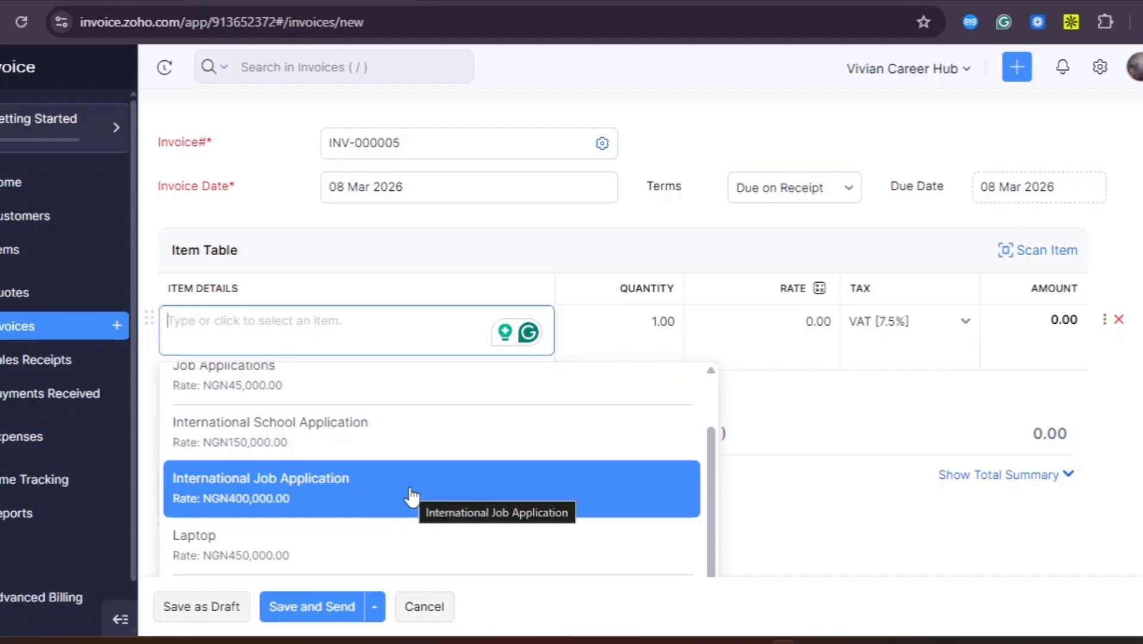
pyautogui.scroll(2, 412, 496)
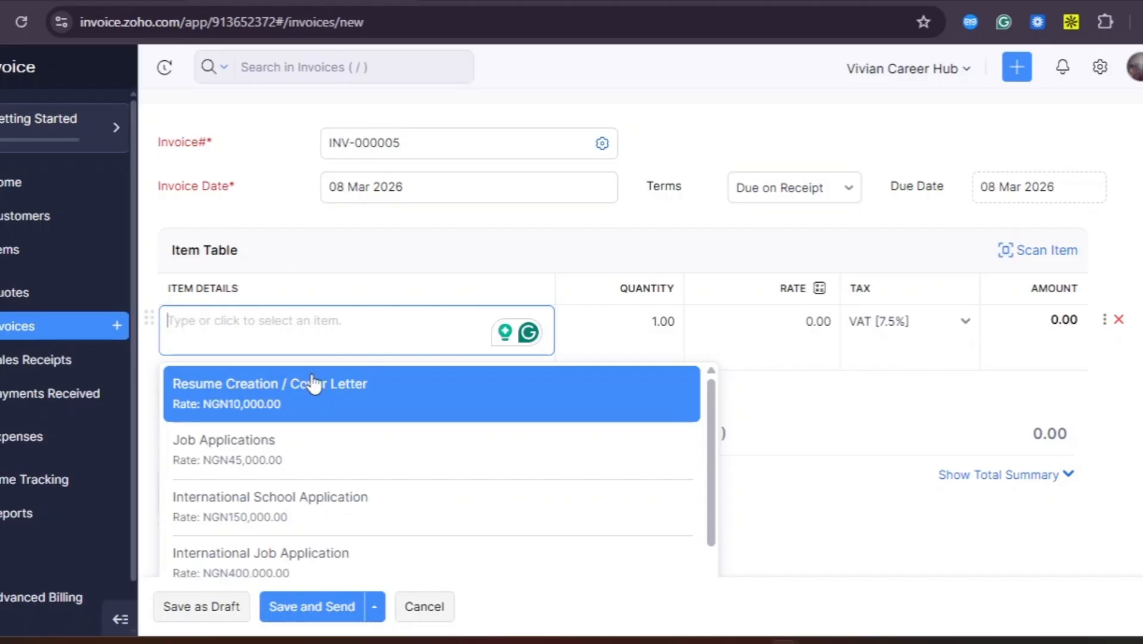
# Pick International School Application (150000, VAT 7.5%) for the first line item
pyautogui.scroll(-1, 218, 556)
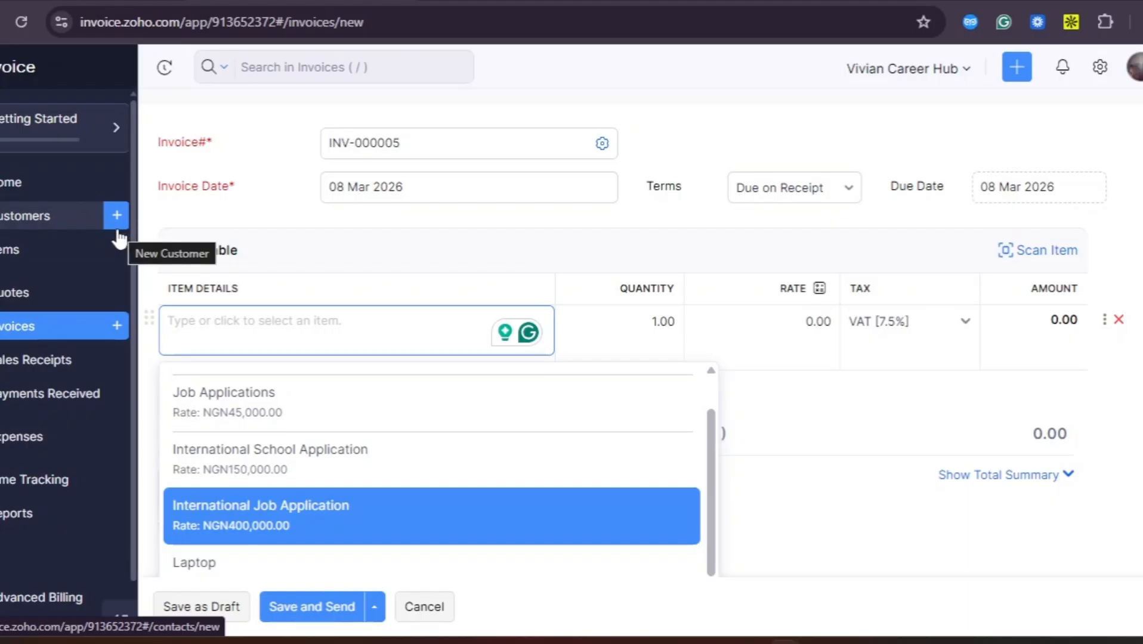
pyautogui.scroll(1, 261, 372)
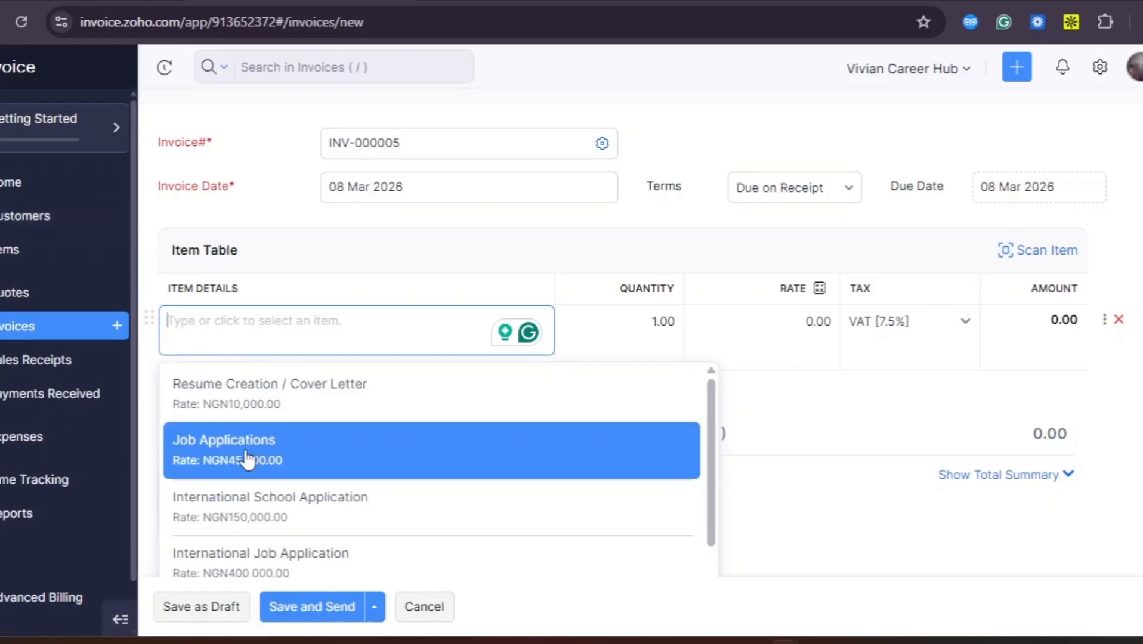
pyautogui.scroll(2, 332, 276)
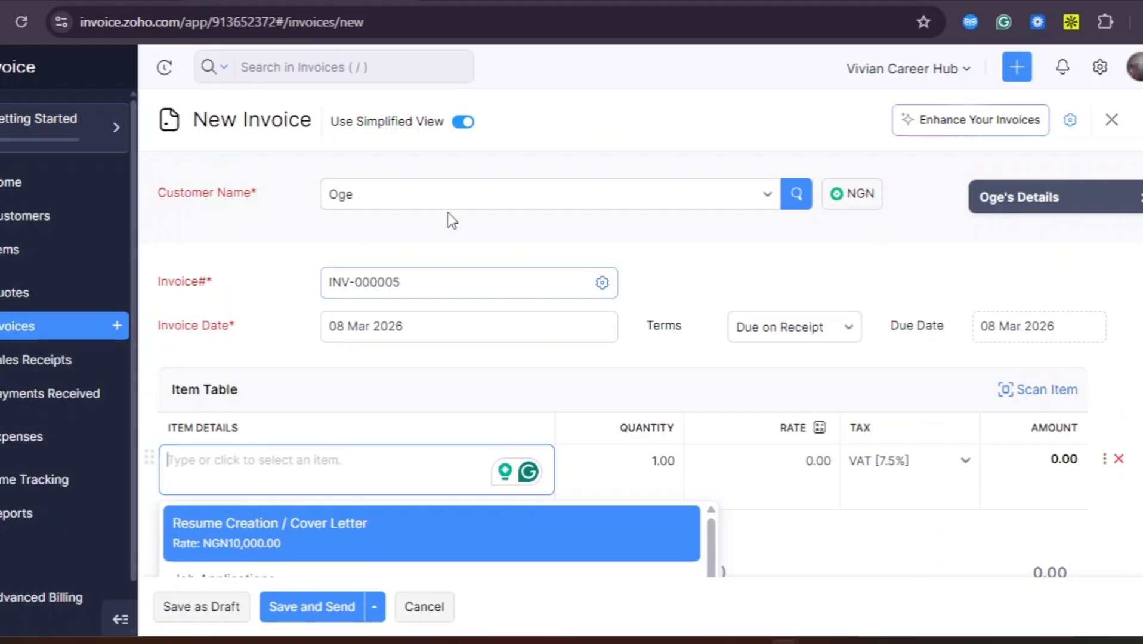
pyautogui.scroll(-3, 355, 433)
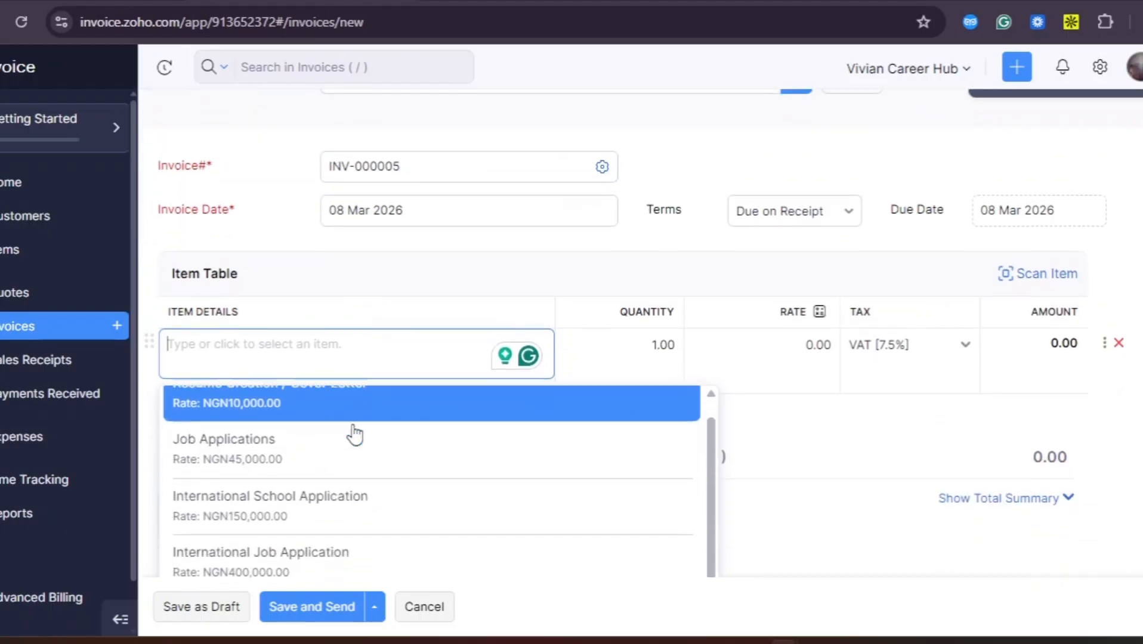
pyautogui.scroll(-1, 354, 436)
pyautogui.scroll(3, 355, 435)
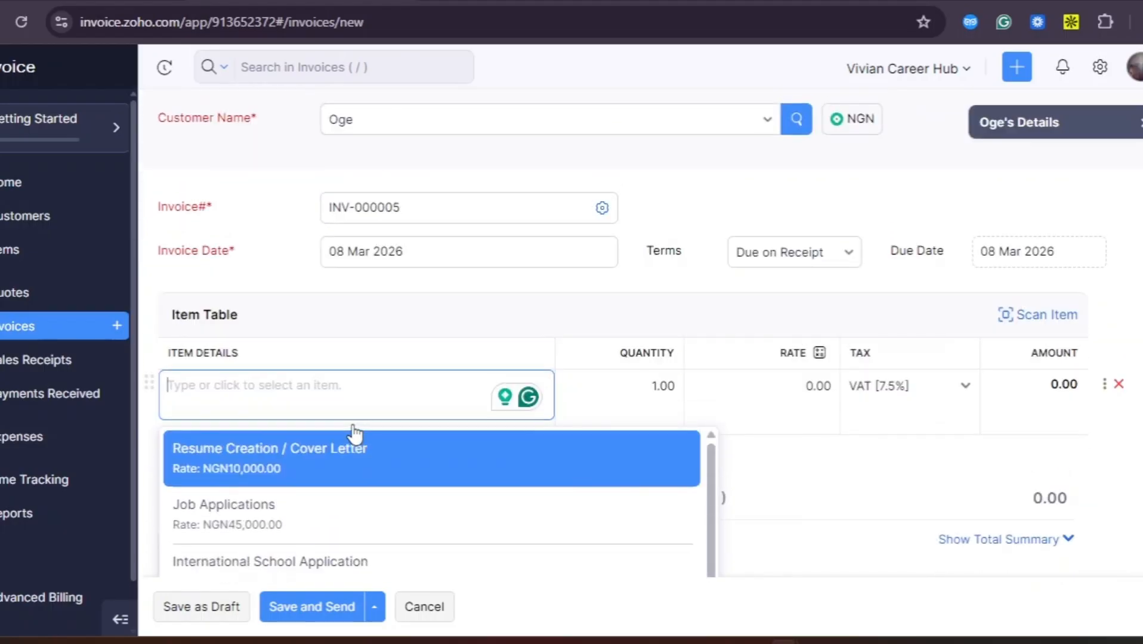
pyautogui.scroll(-4, 355, 434)
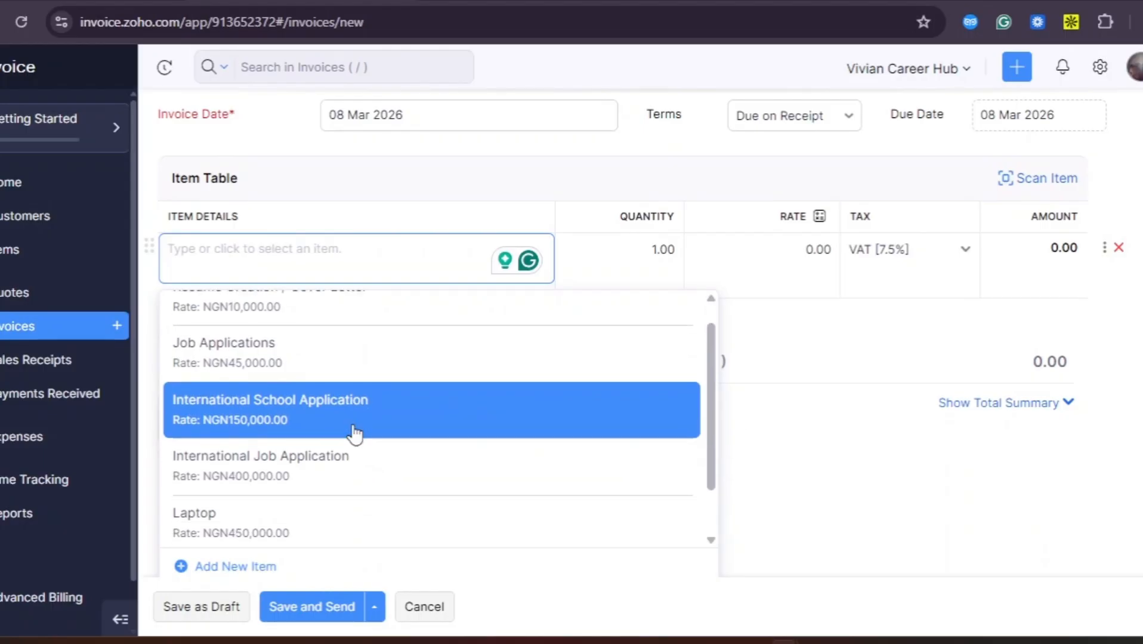
pyautogui.click(380, 417)
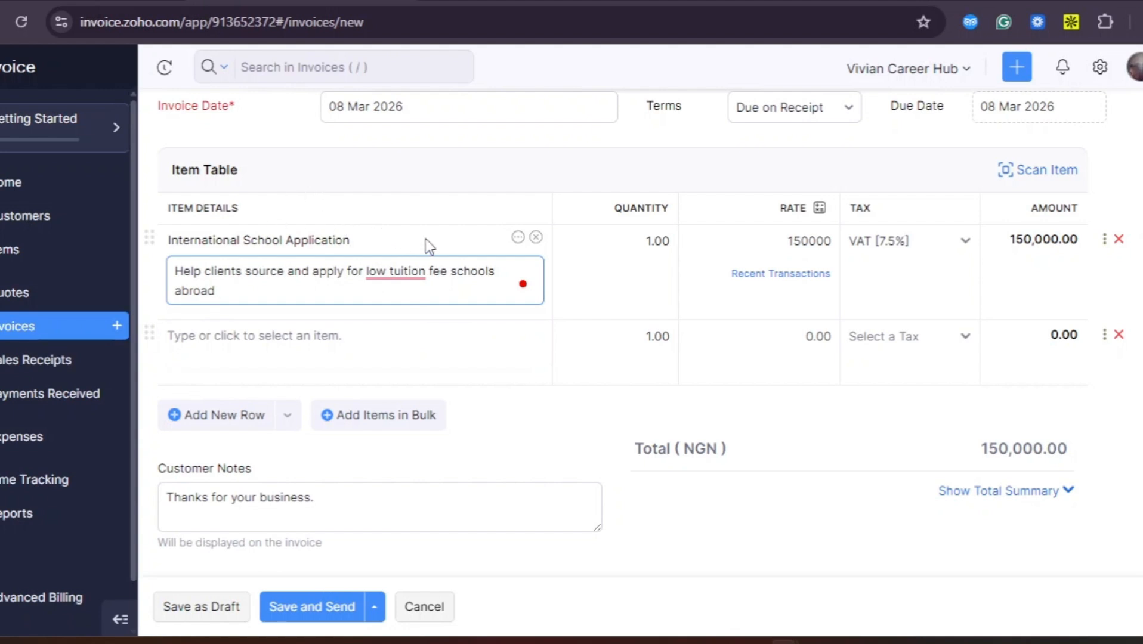
# Add International Job Application at 400000 as the second line, making the total NGN 550,000.00
pyautogui.click(395, 334)
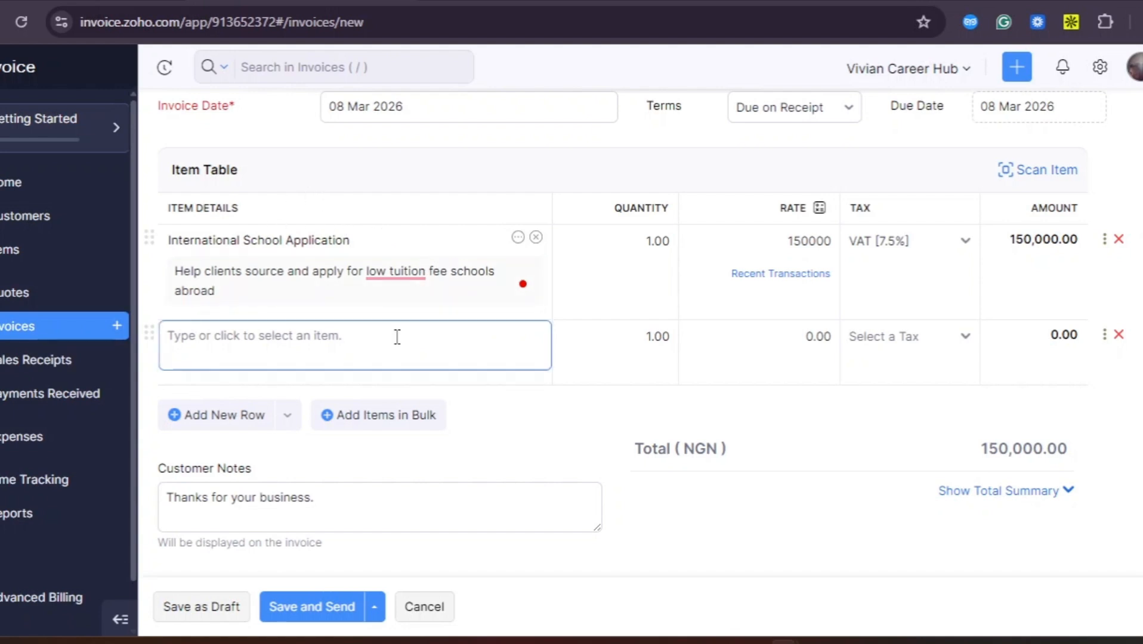
pyautogui.scroll(-1, 399, 345)
pyautogui.click(246, 298)
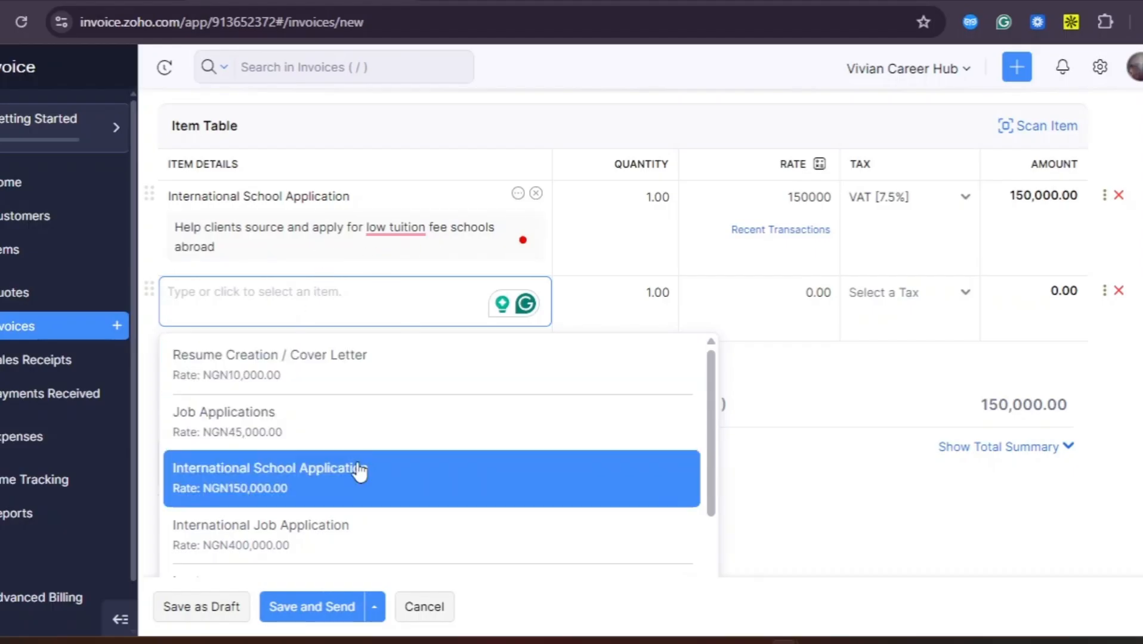
pyautogui.scroll(-1, 357, 480)
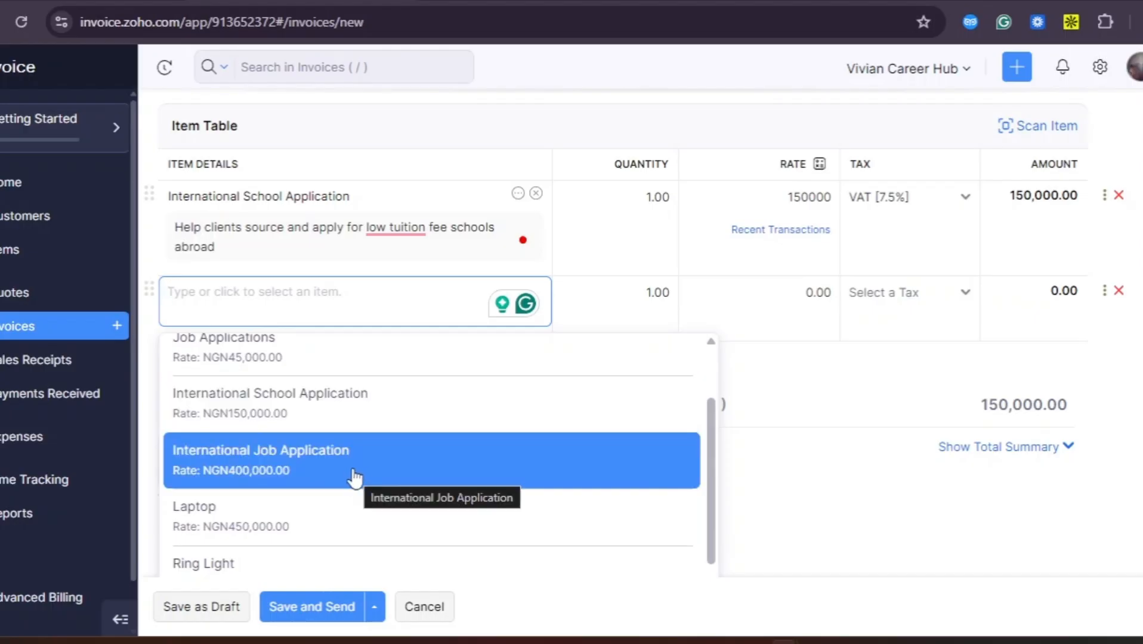
pyautogui.click(357, 480)
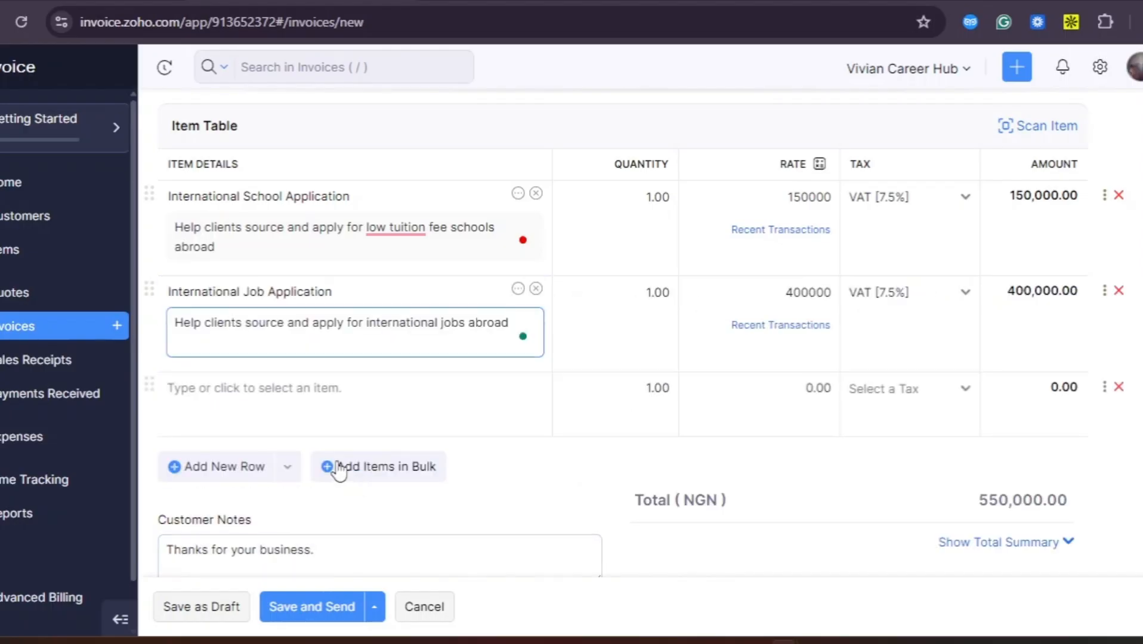
pyautogui.click(274, 403)
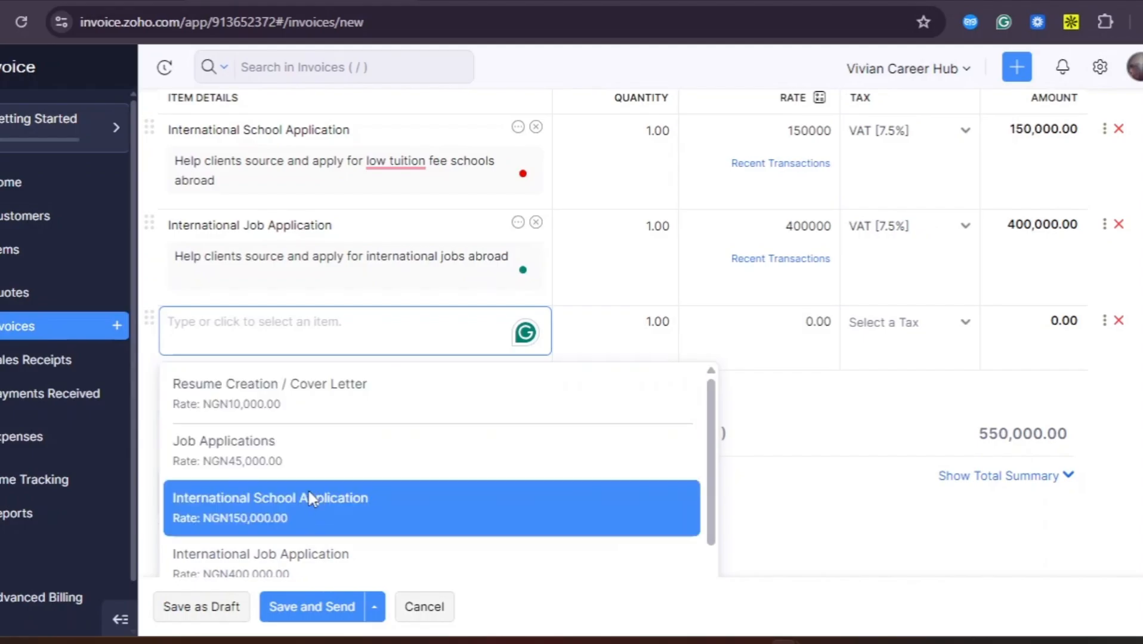
pyautogui.scroll(-1, 313, 498)
# Add Laptop (DELL corei5 8th Gen) at 450000 as the third line, totalling NGN 1,000,000.00
pyautogui.scroll(-1, 317, 501)
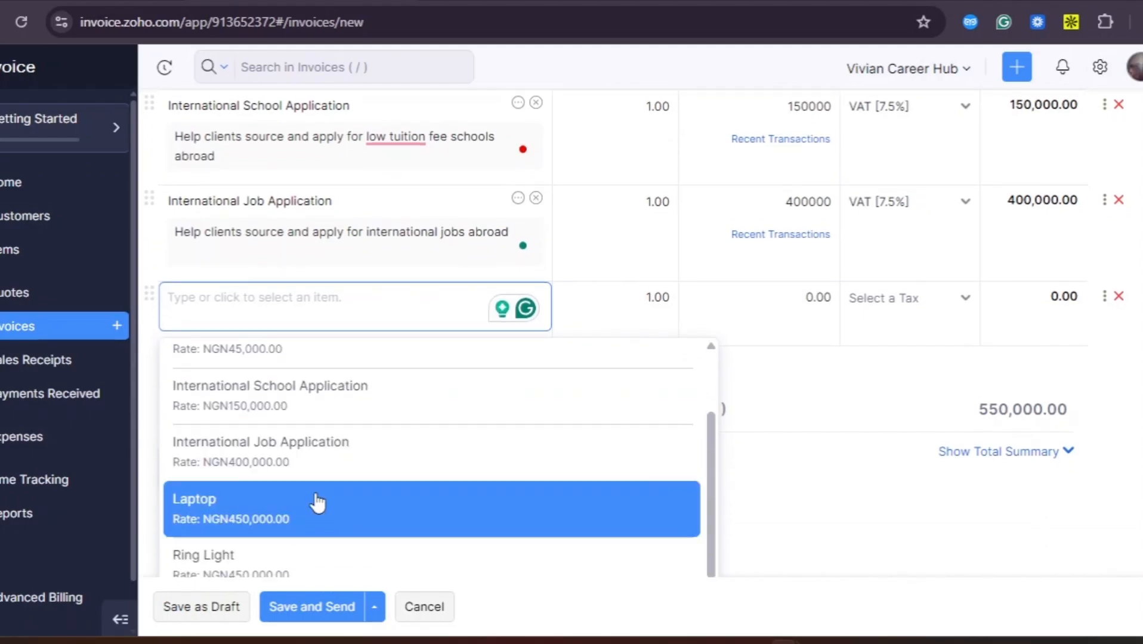
pyautogui.click(317, 501)
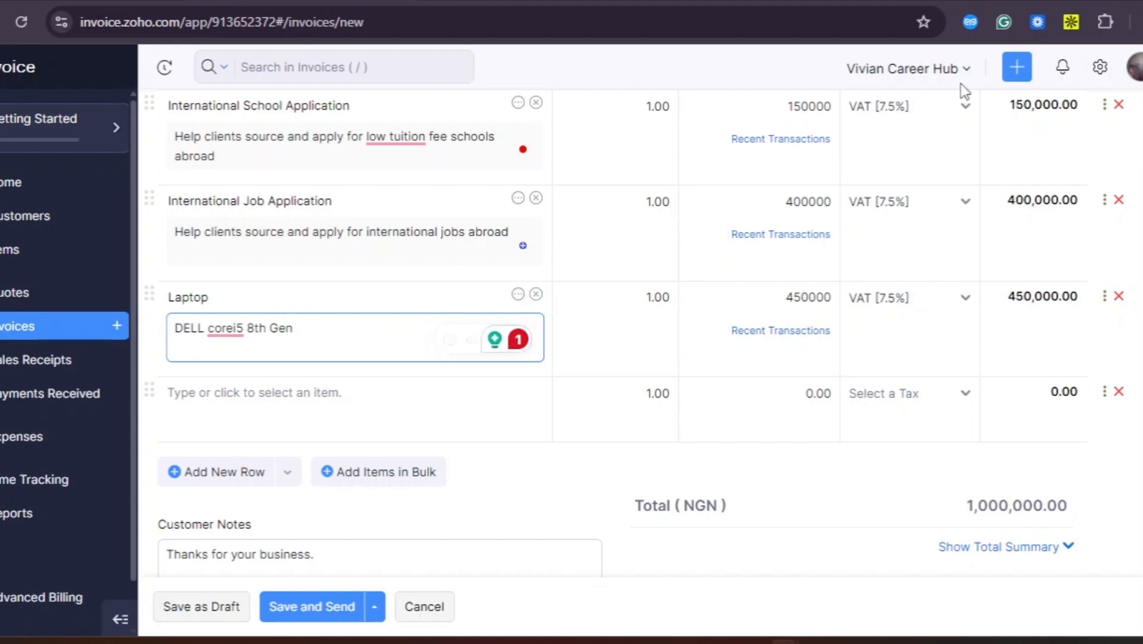
pyautogui.scroll(4, 745, 250)
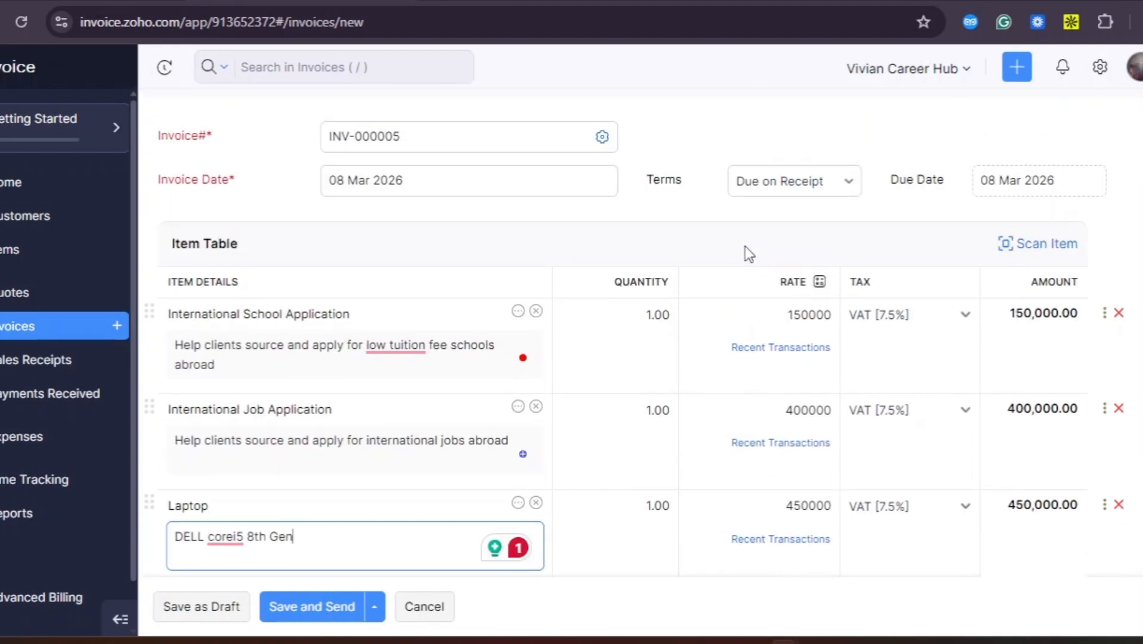
pyautogui.scroll(-2, 744, 247)
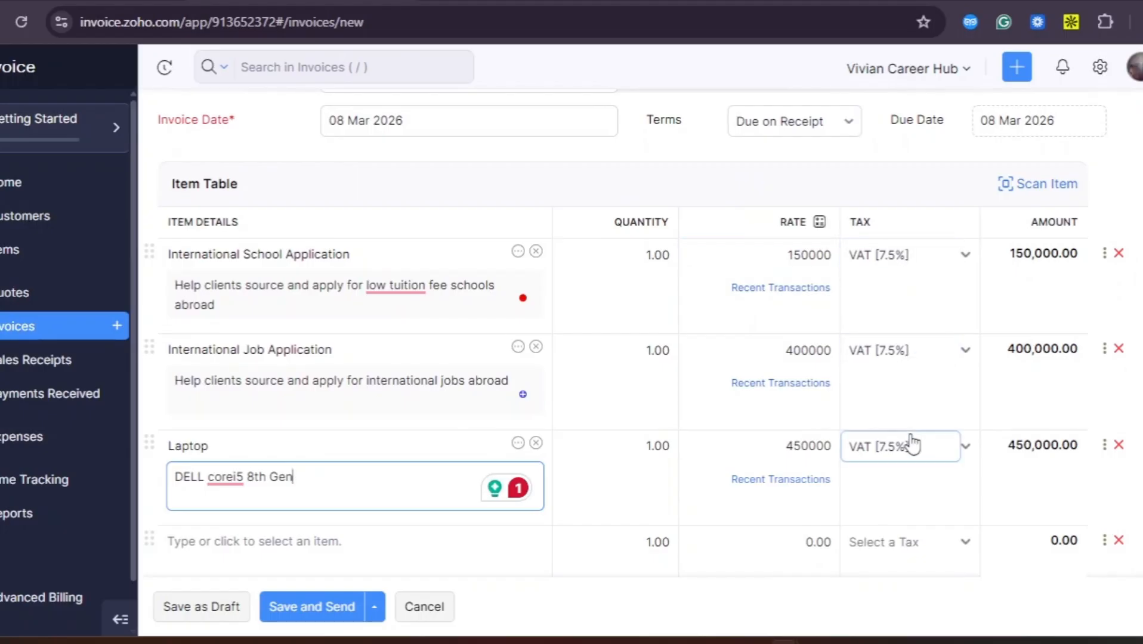
pyautogui.scroll(-5, 911, 449)
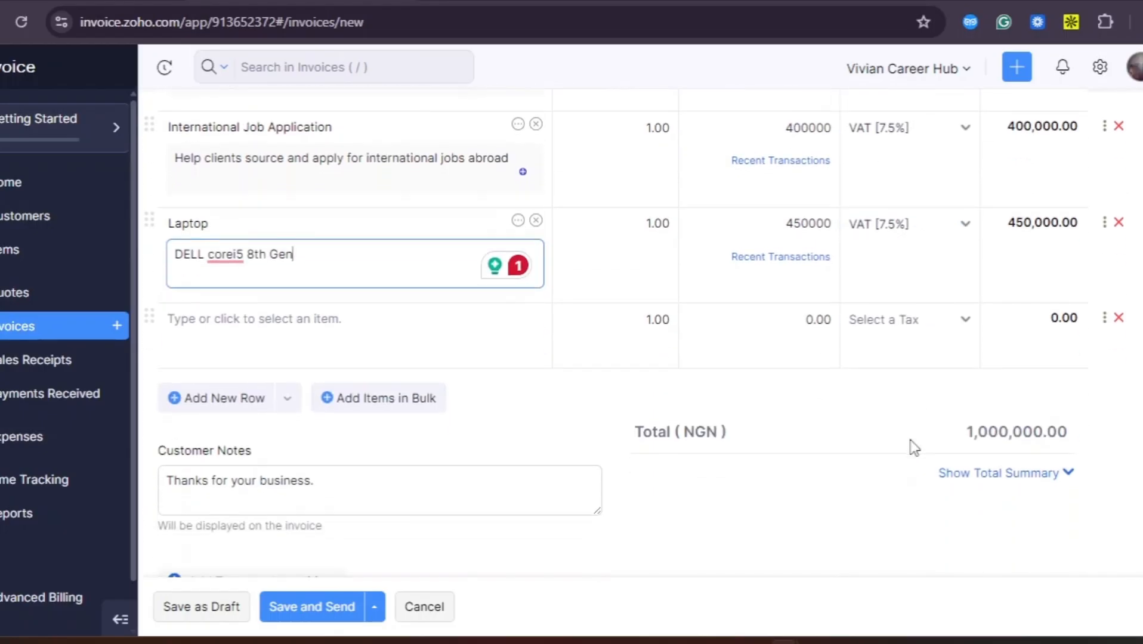
pyautogui.scroll(-1, 912, 447)
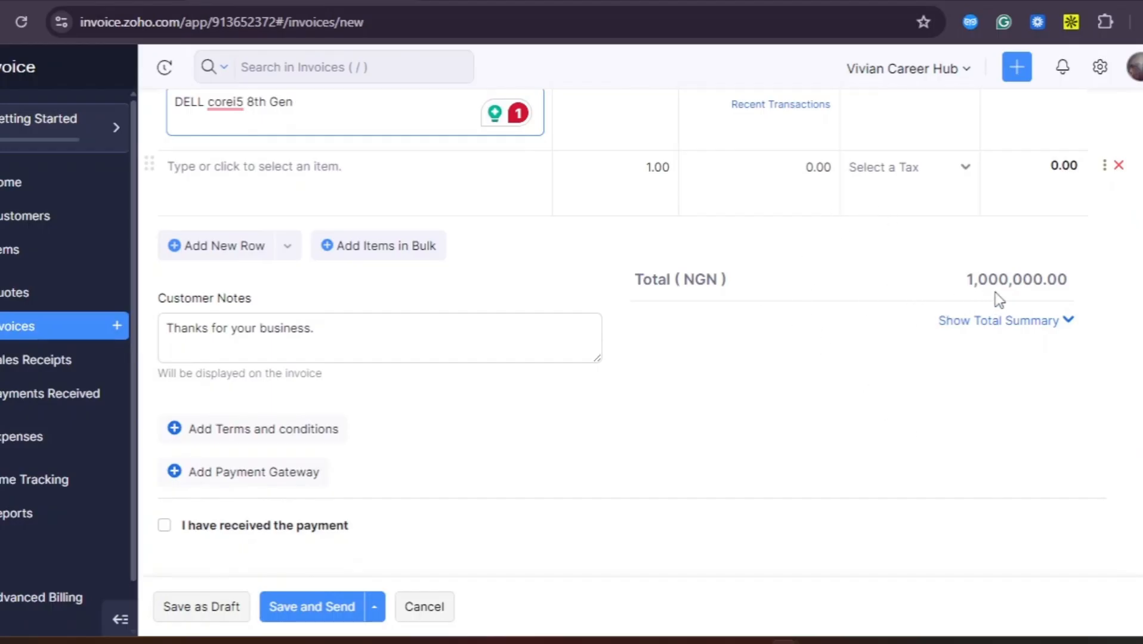
pyautogui.scroll(-1, 614, 425)
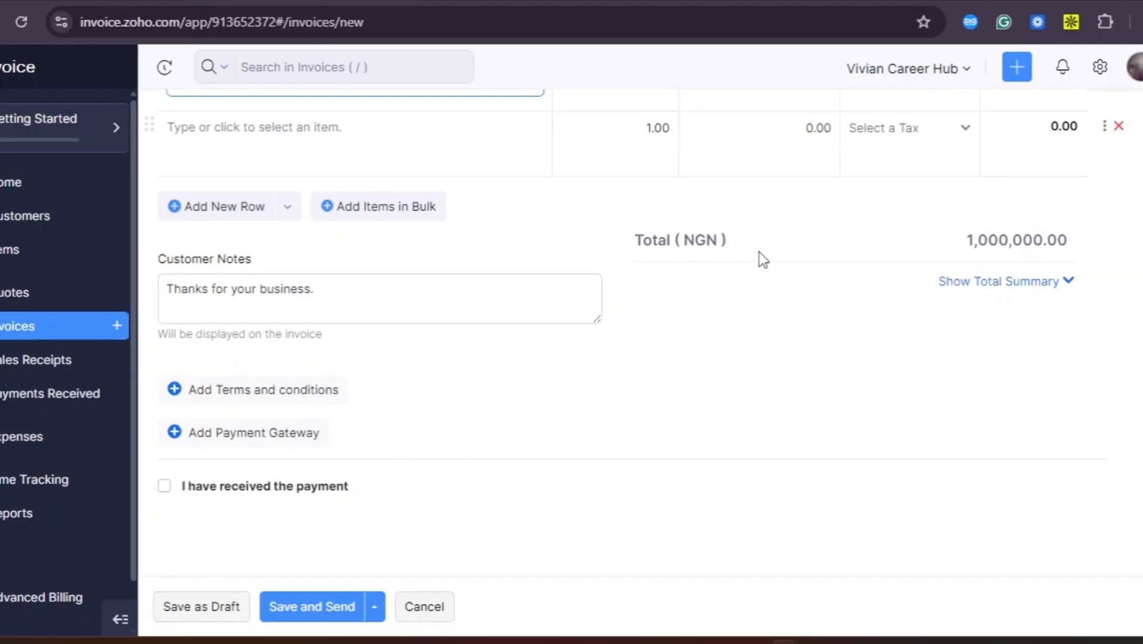
pyautogui.scroll(10, 762, 259)
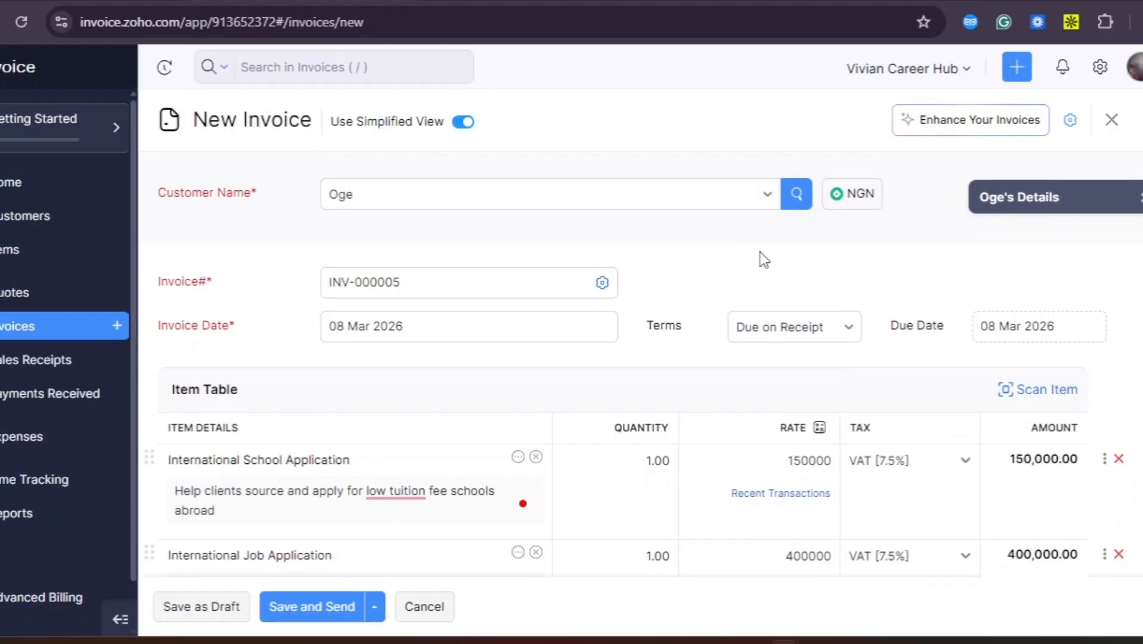
pyautogui.click(847, 334)
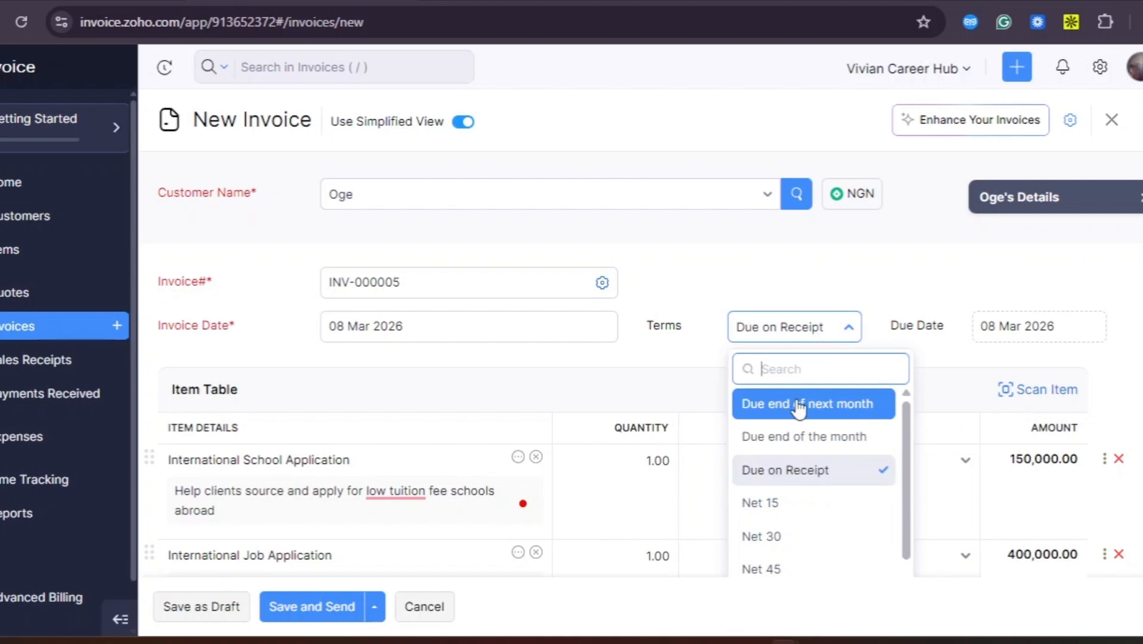
pyautogui.click(848, 473)
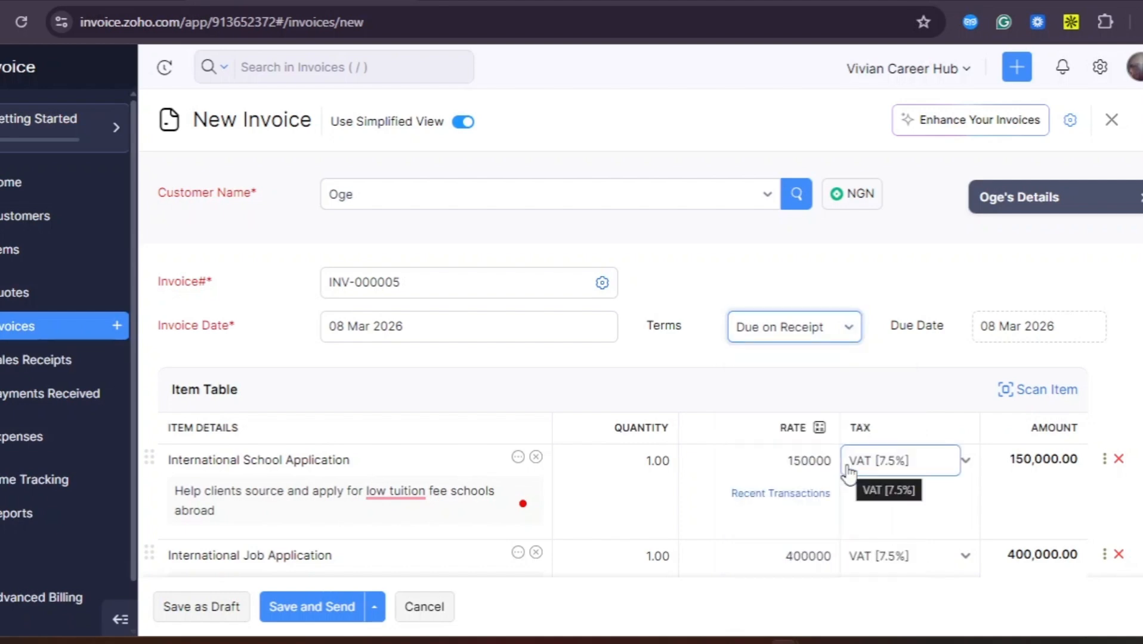
pyautogui.scroll(-1, 683, 395)
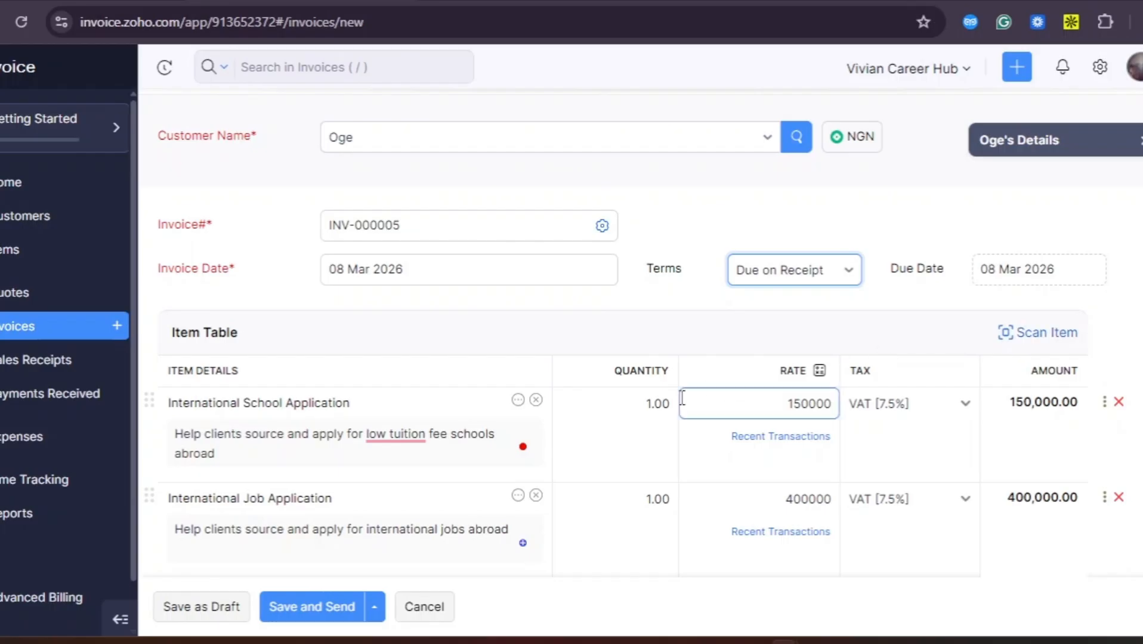
pyautogui.scroll(-6, 682, 398)
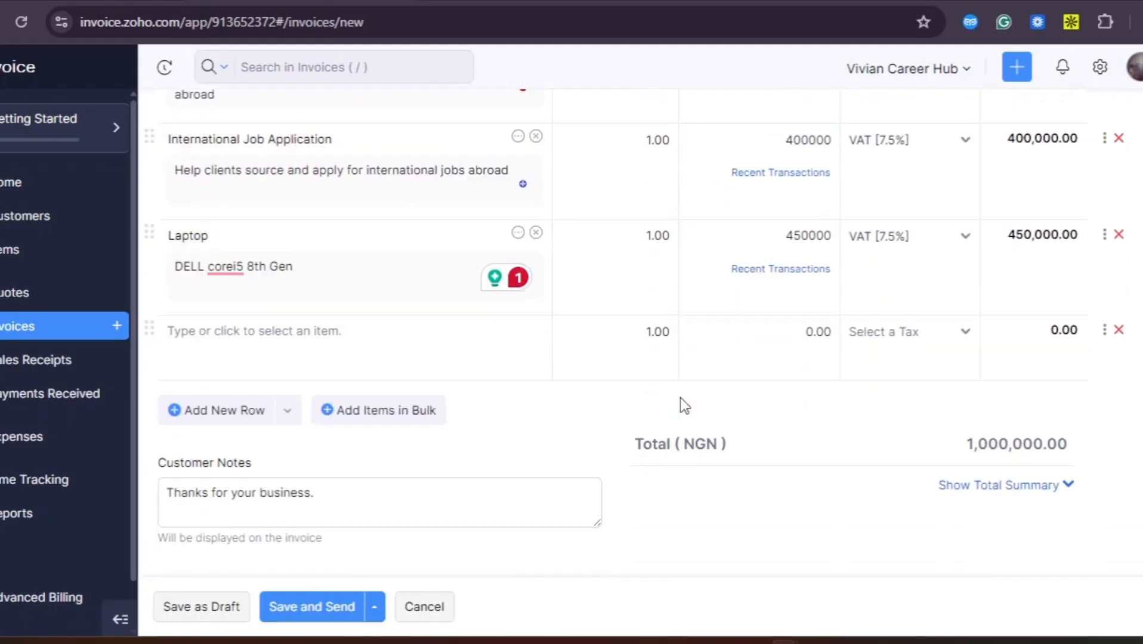
pyautogui.scroll(-3, 684, 405)
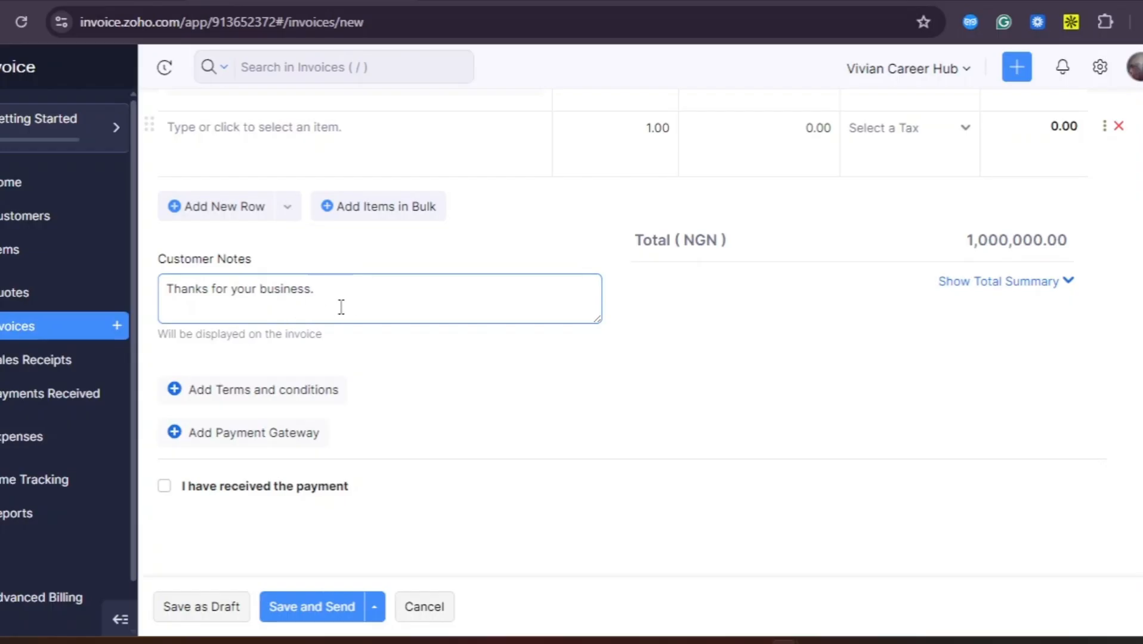
pyautogui.scroll(8, 428, 441)
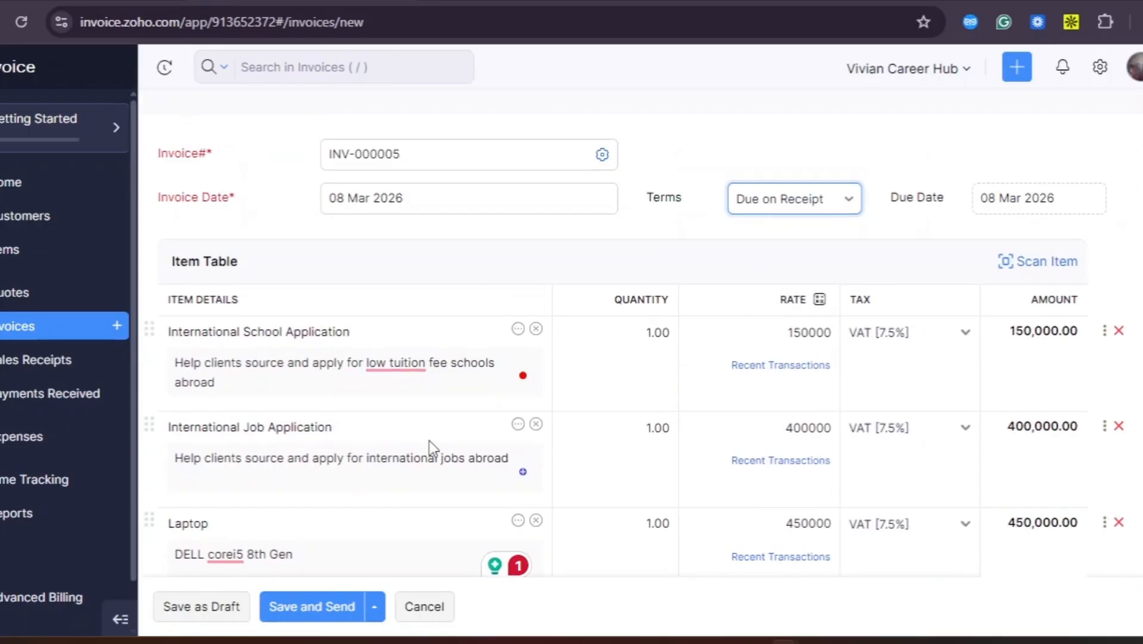
pyautogui.scroll(2, 428, 441)
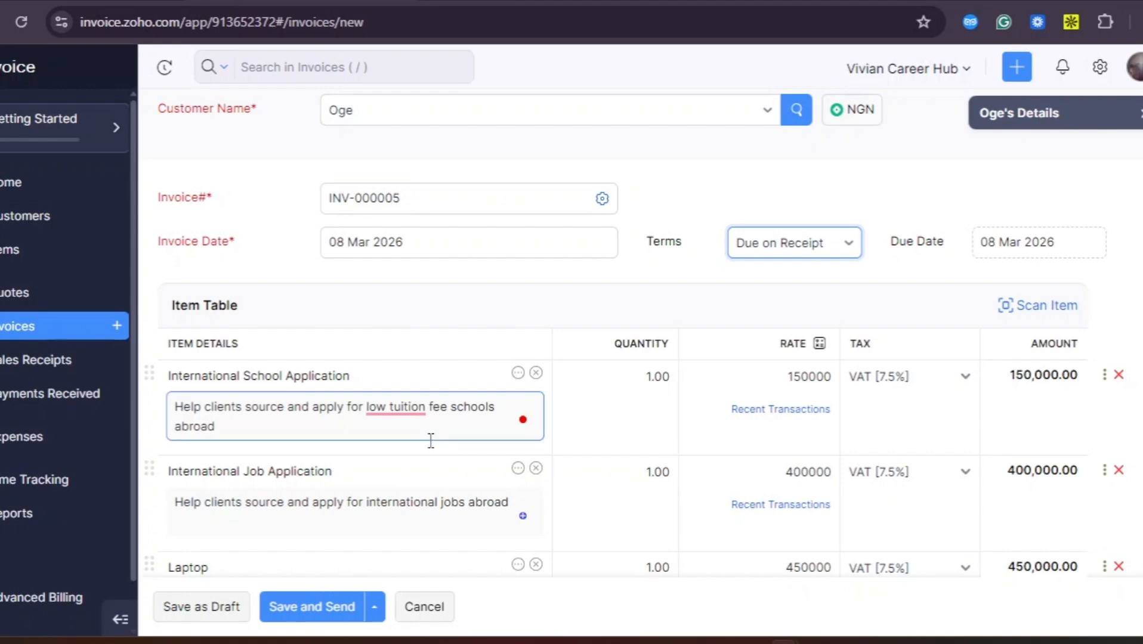
pyautogui.scroll(-2, 430, 441)
pyautogui.scroll(-8, 430, 441)
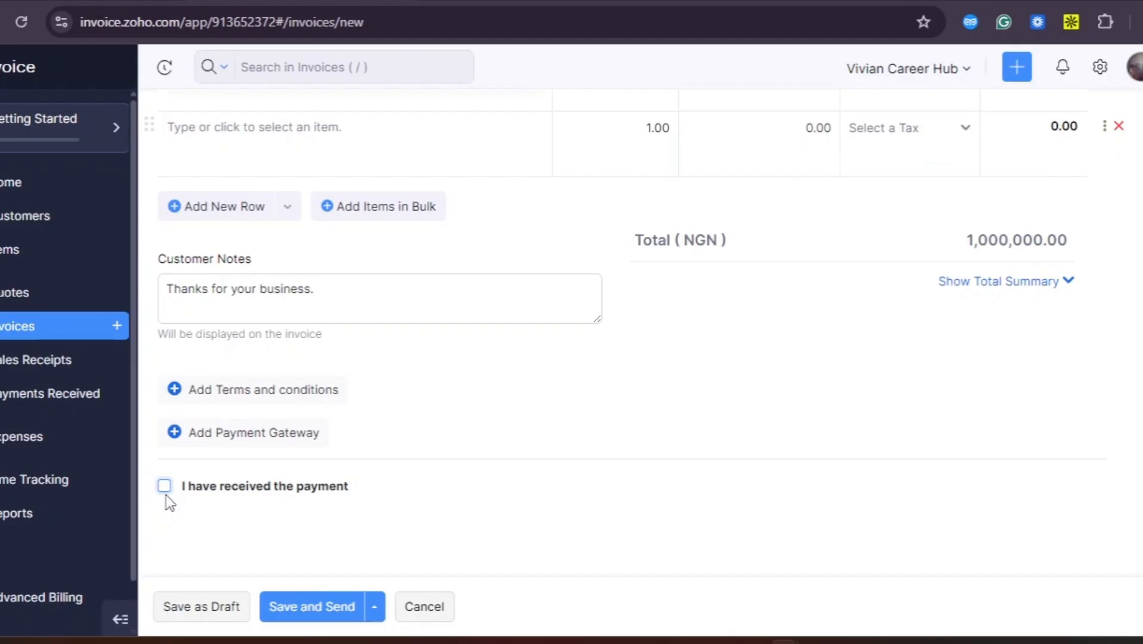
pyautogui.click(310, 615)
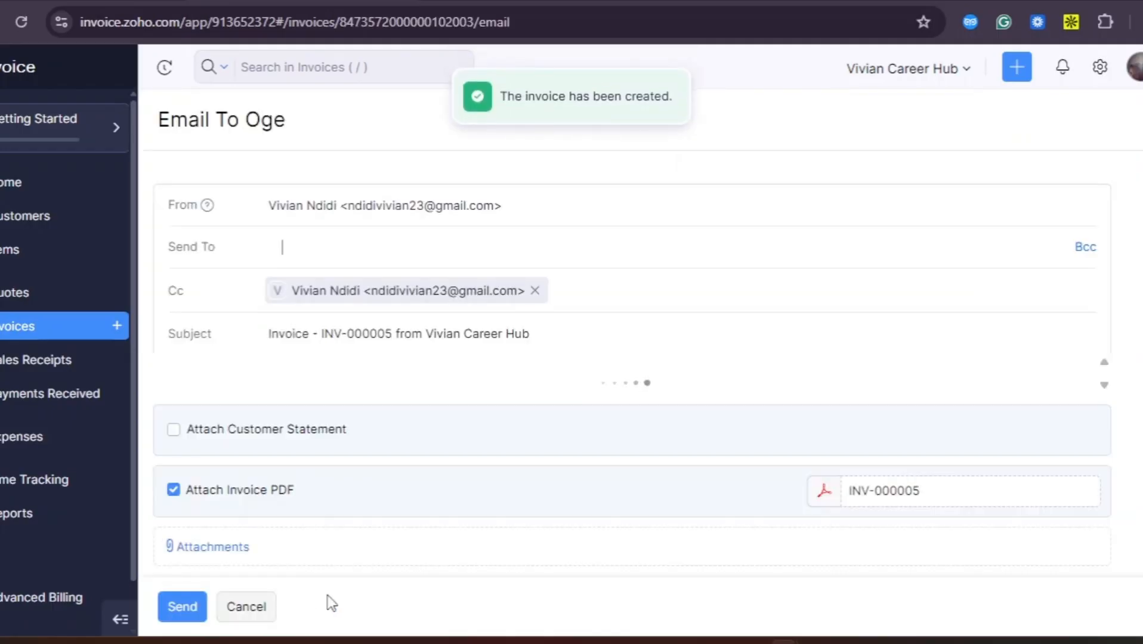
pyautogui.scroll(-1, 655, 439)
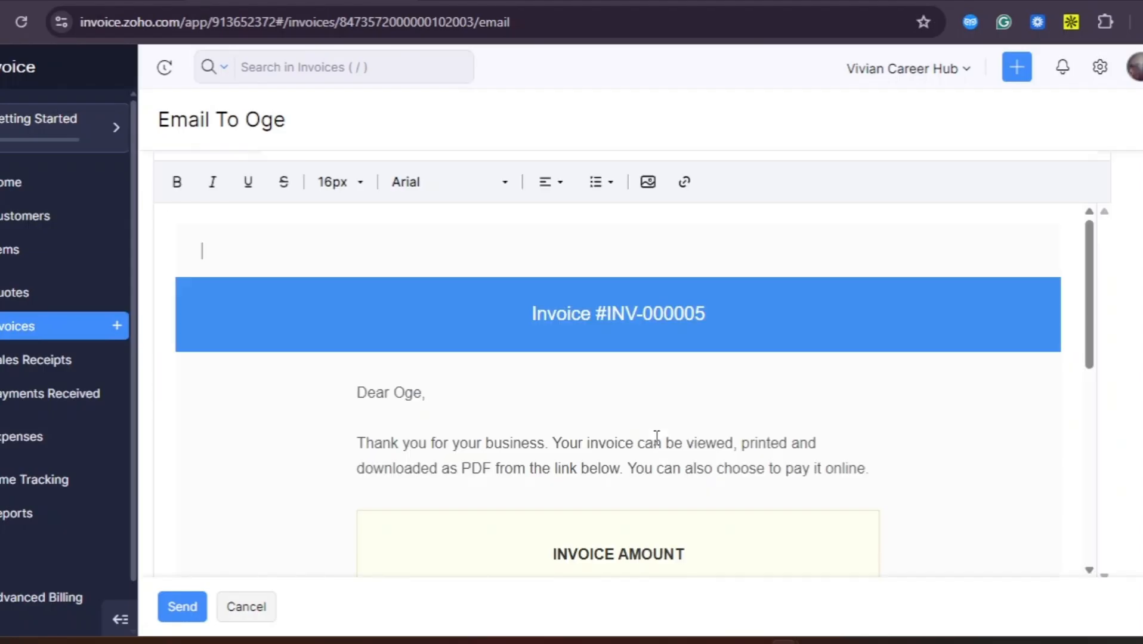
pyautogui.scroll(-2, 656, 439)
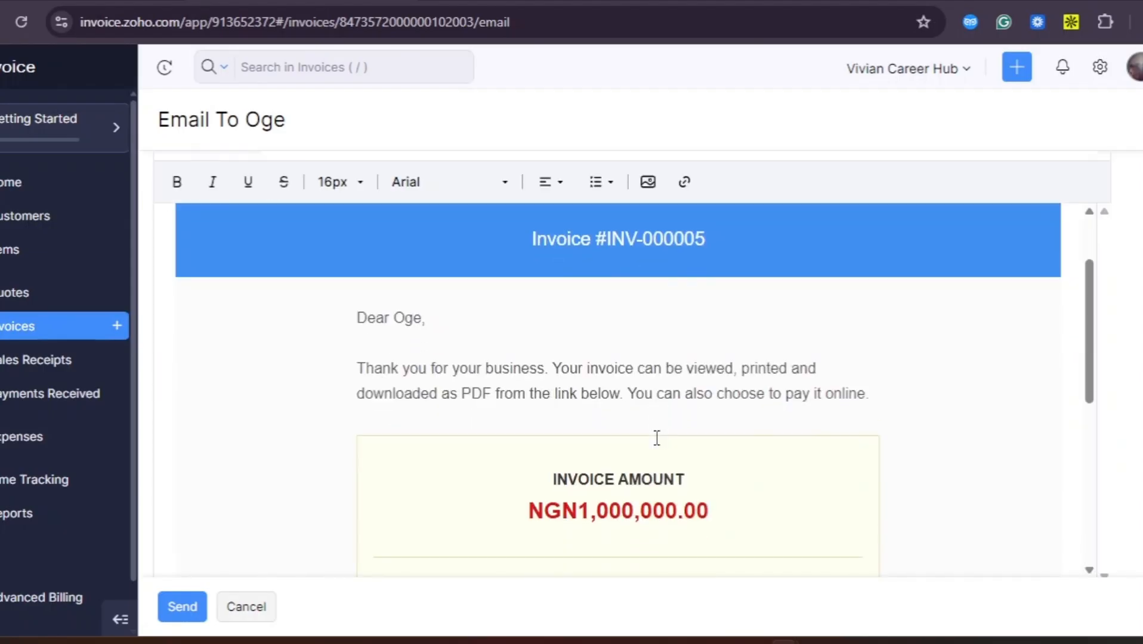
pyautogui.scroll(3, 656, 438)
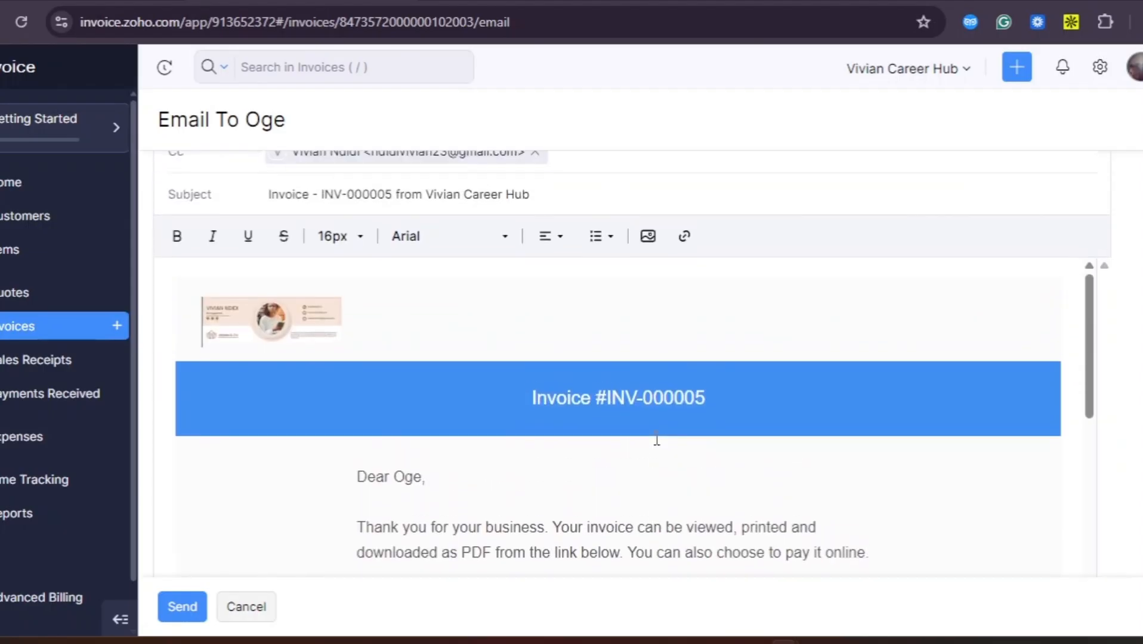
pyautogui.scroll(-2, 656, 439)
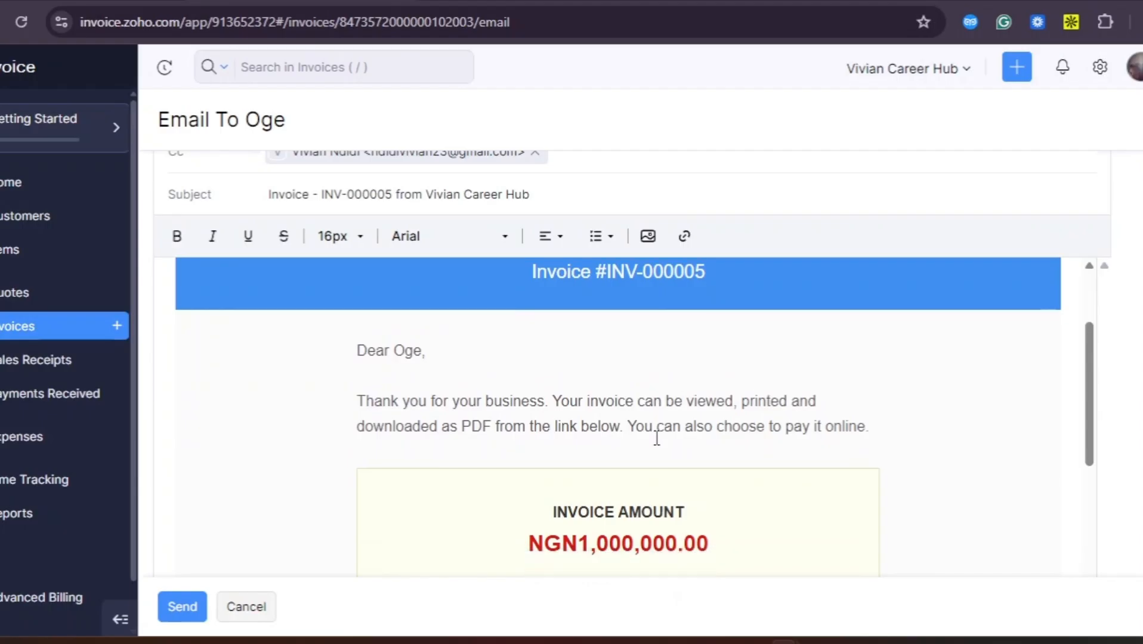
pyautogui.scroll(-1, 657, 439)
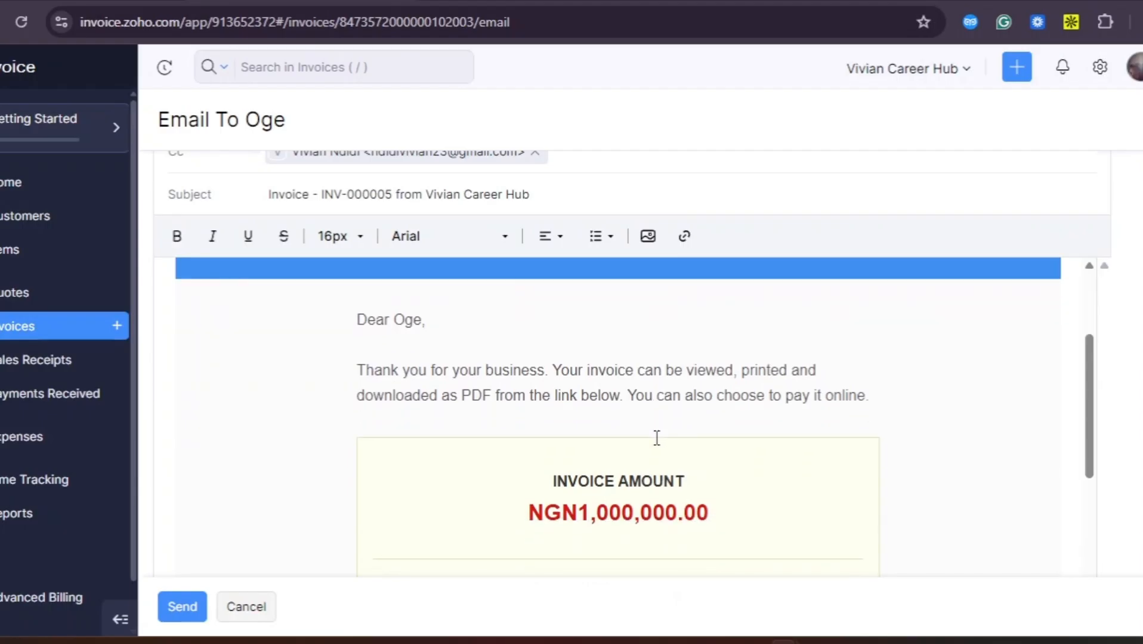
pyautogui.scroll(-1, 656, 439)
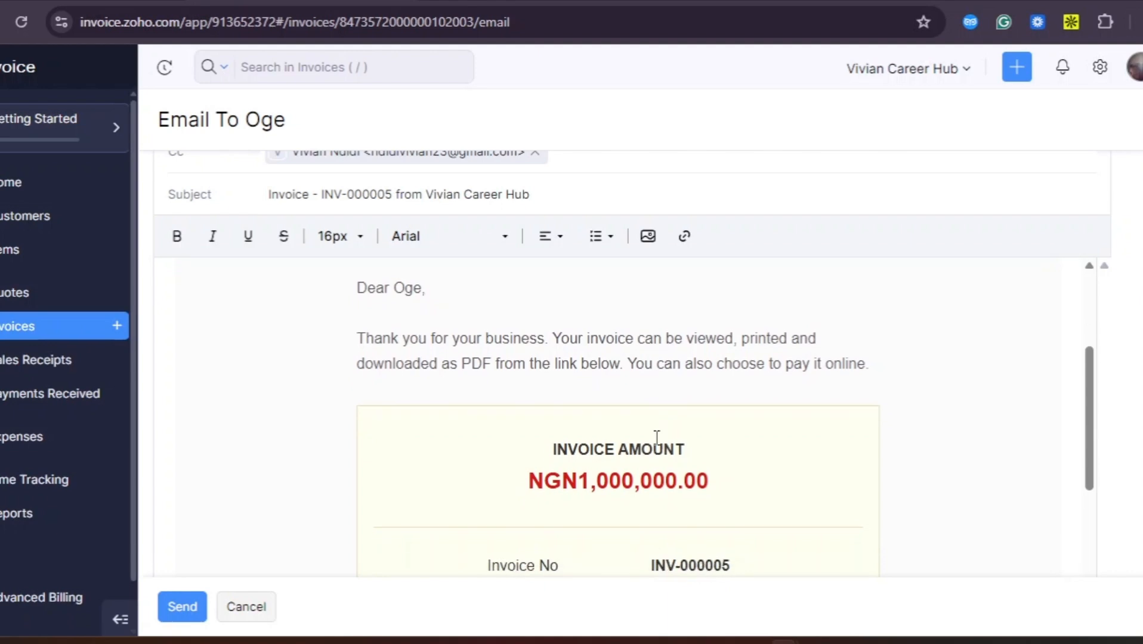
pyautogui.scroll(-4, 656, 438)
pyautogui.scroll(-6, 657, 438)
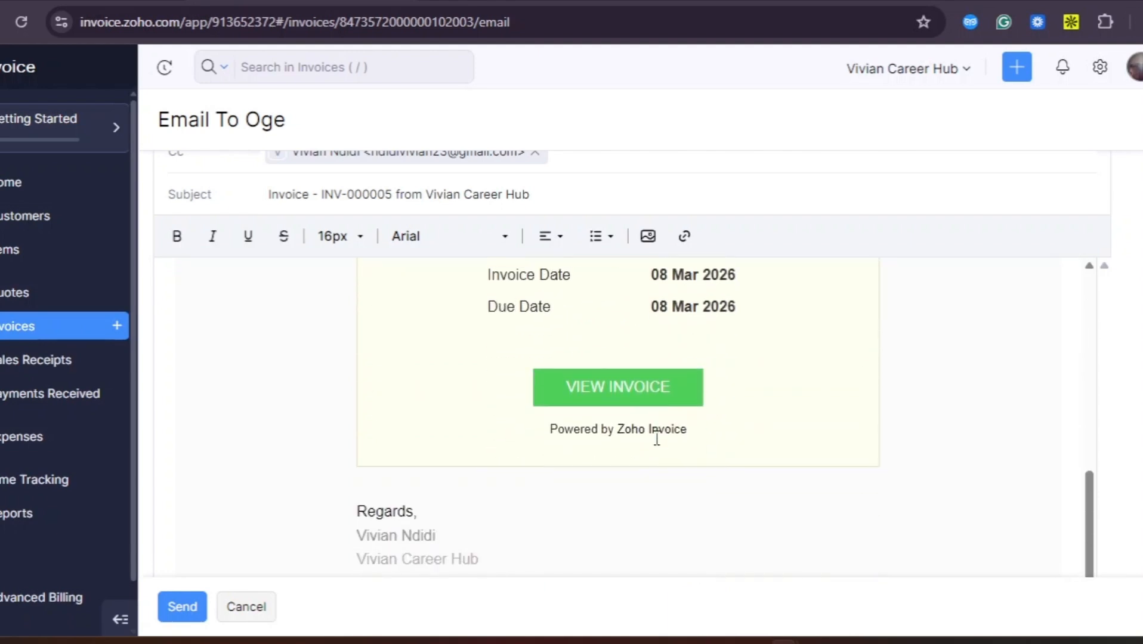
pyautogui.scroll(5, 657, 438)
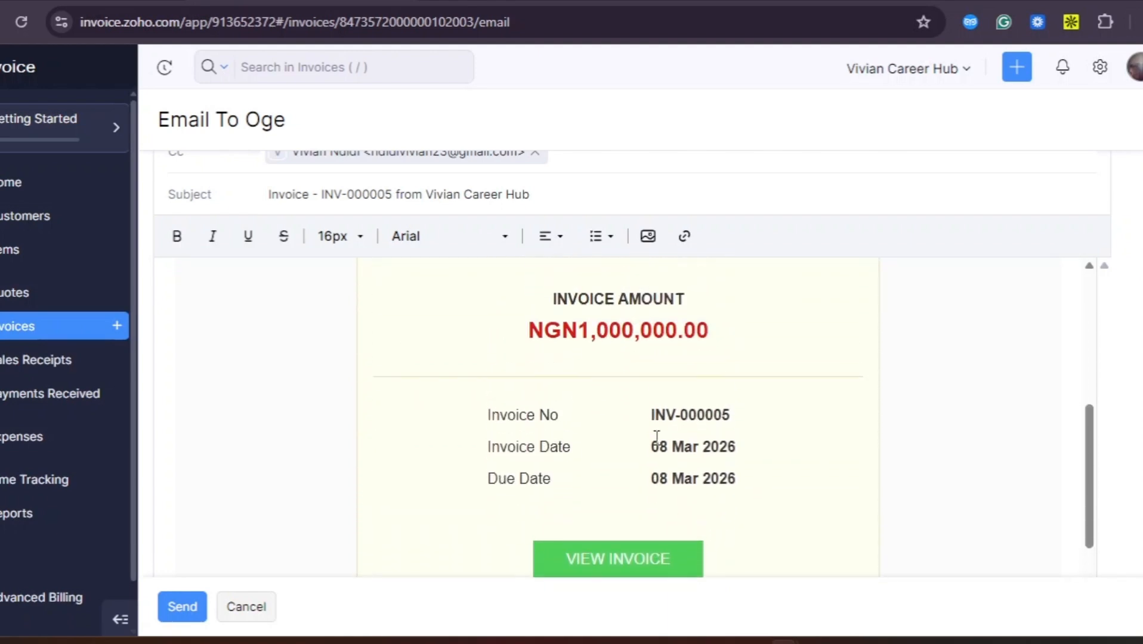
pyautogui.scroll(10, 657, 438)
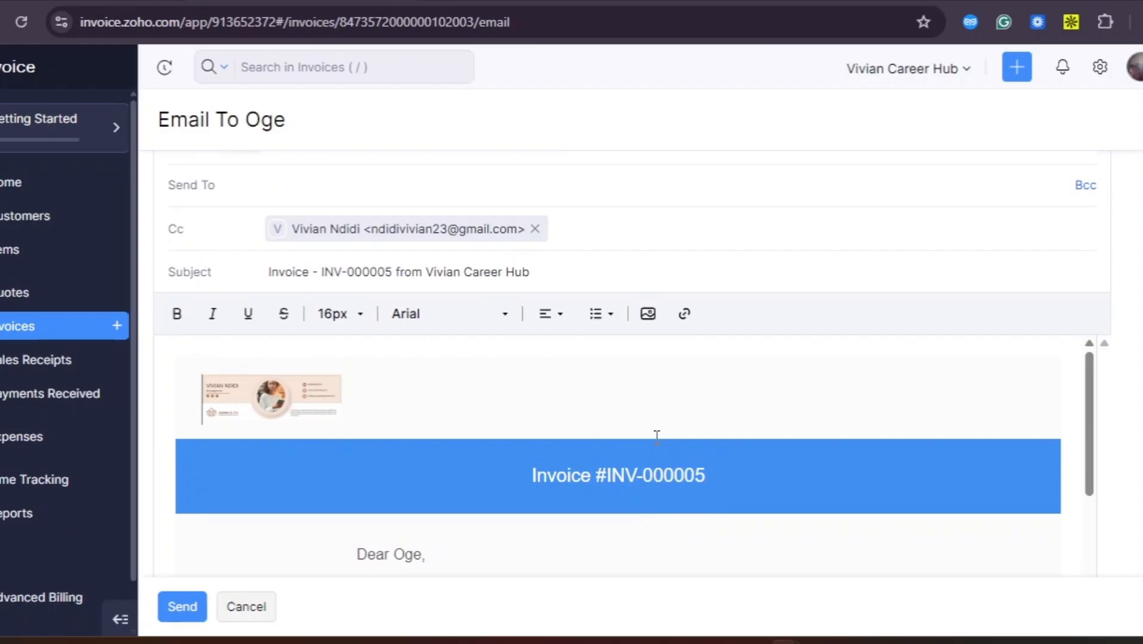
pyautogui.scroll(1, 656, 438)
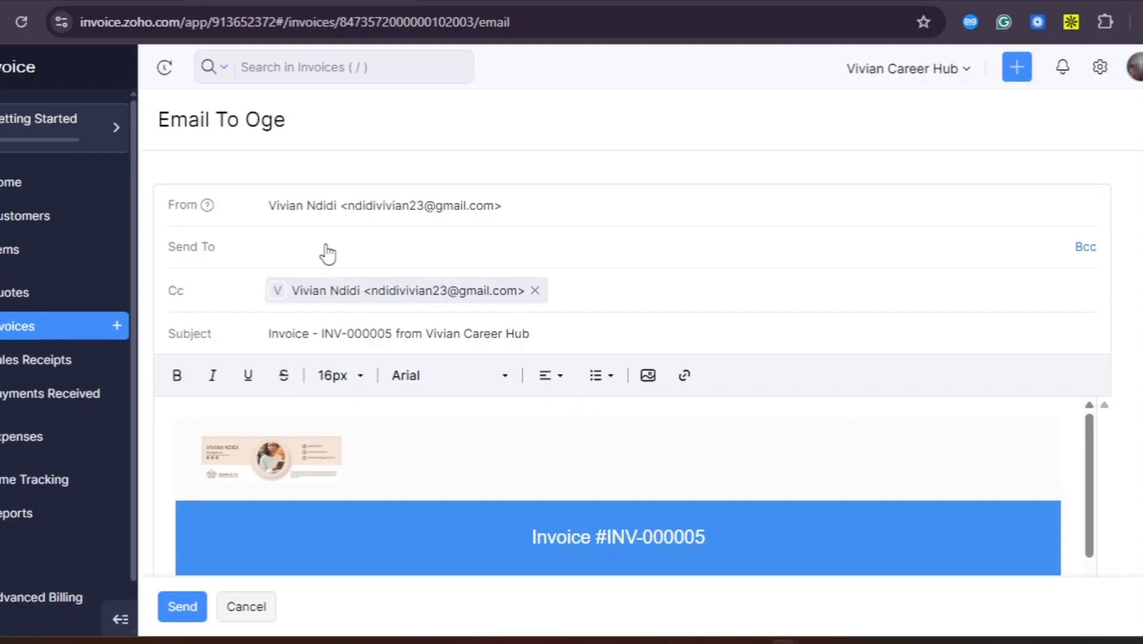
pyautogui.scroll(-3, 327, 253)
# Save the customer's e-mail address as a new contact person and make it the invoice email's recipient
pyautogui.scroll(3, 328, 245)
pyautogui.click(307, 254)
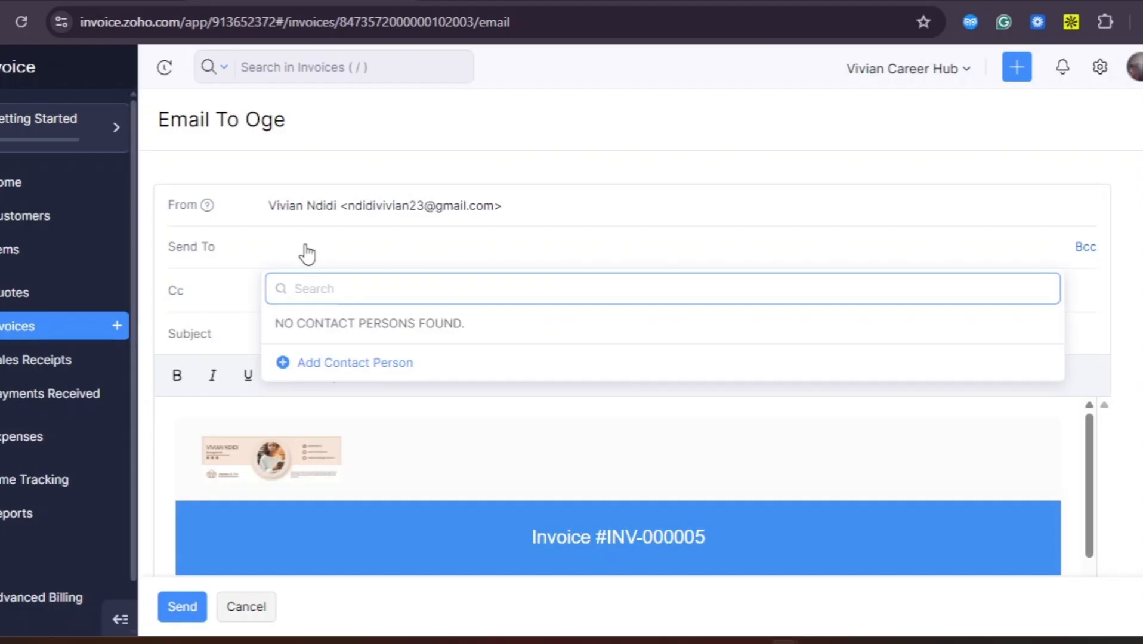
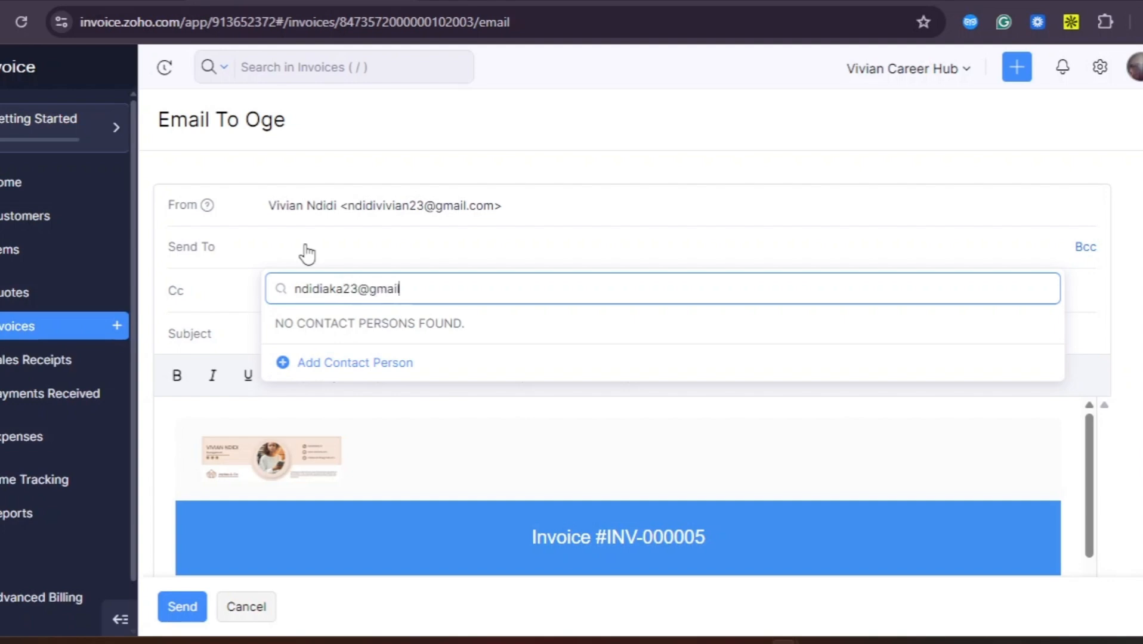
pyautogui.press('Return')
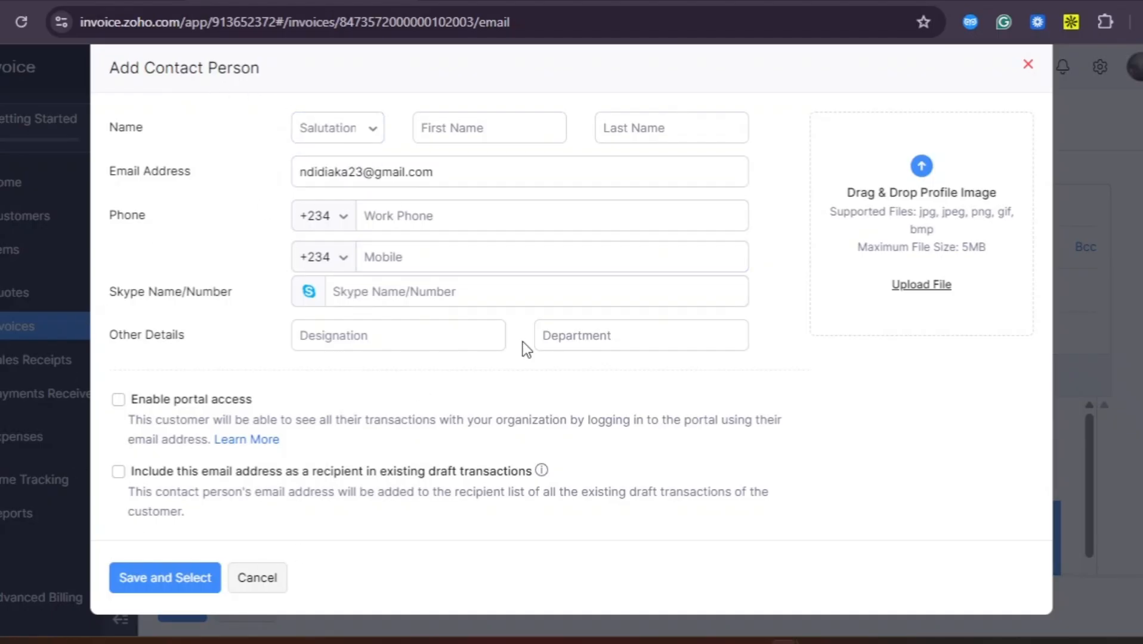
pyautogui.click(162, 578)
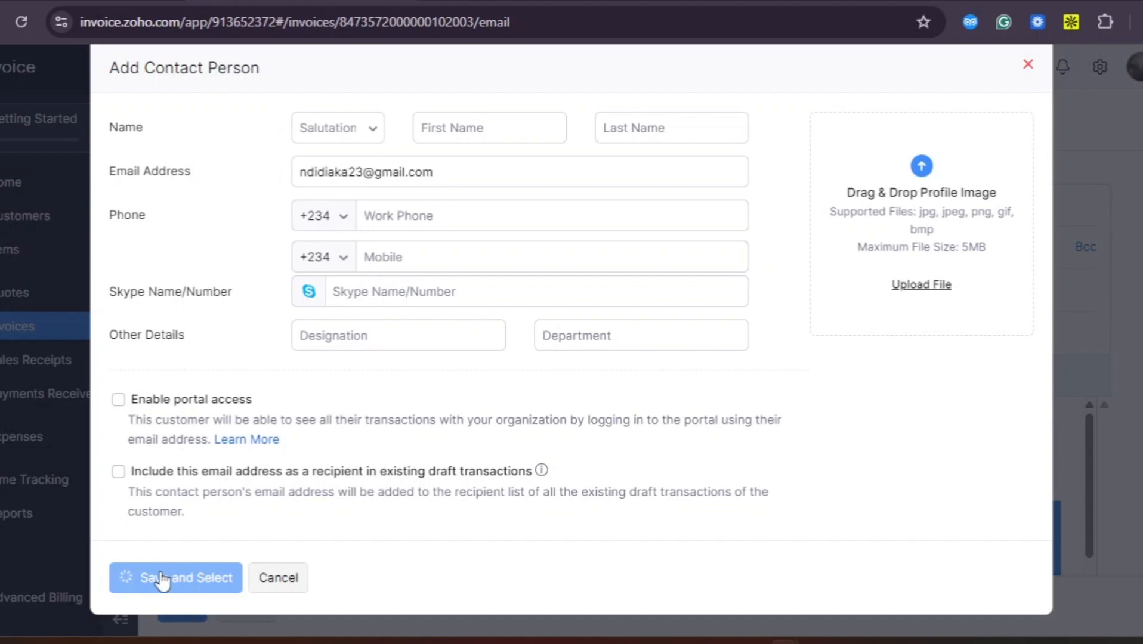
# Inspect the web link behind the email body's VIEW INVOICE button
pyautogui.scroll(-10, 561, 376)
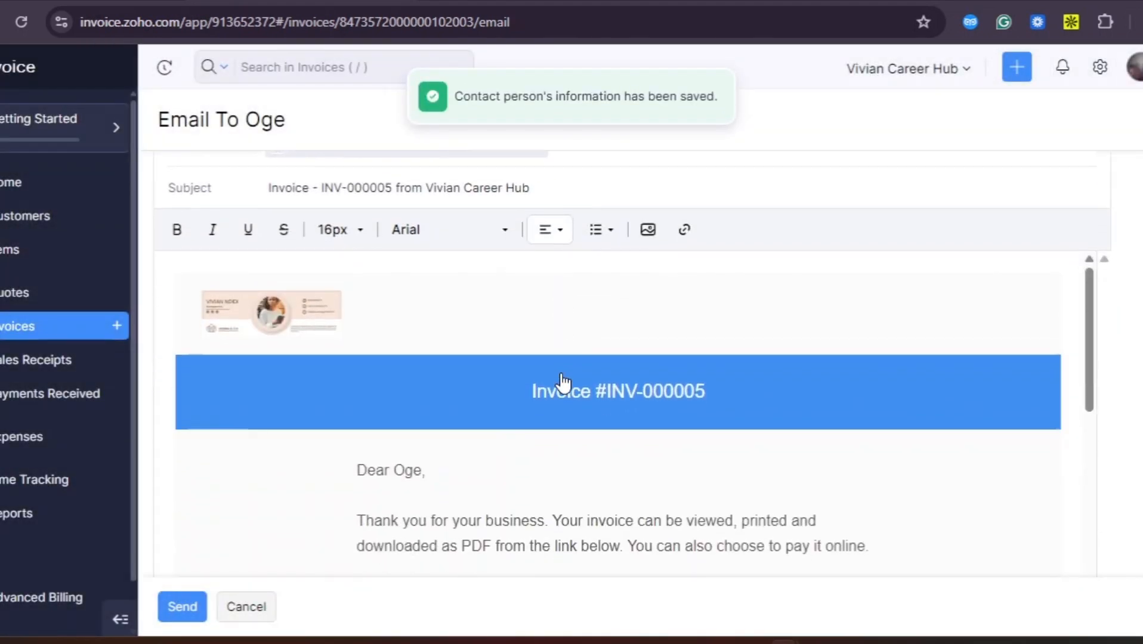
pyautogui.scroll(-1, 562, 373)
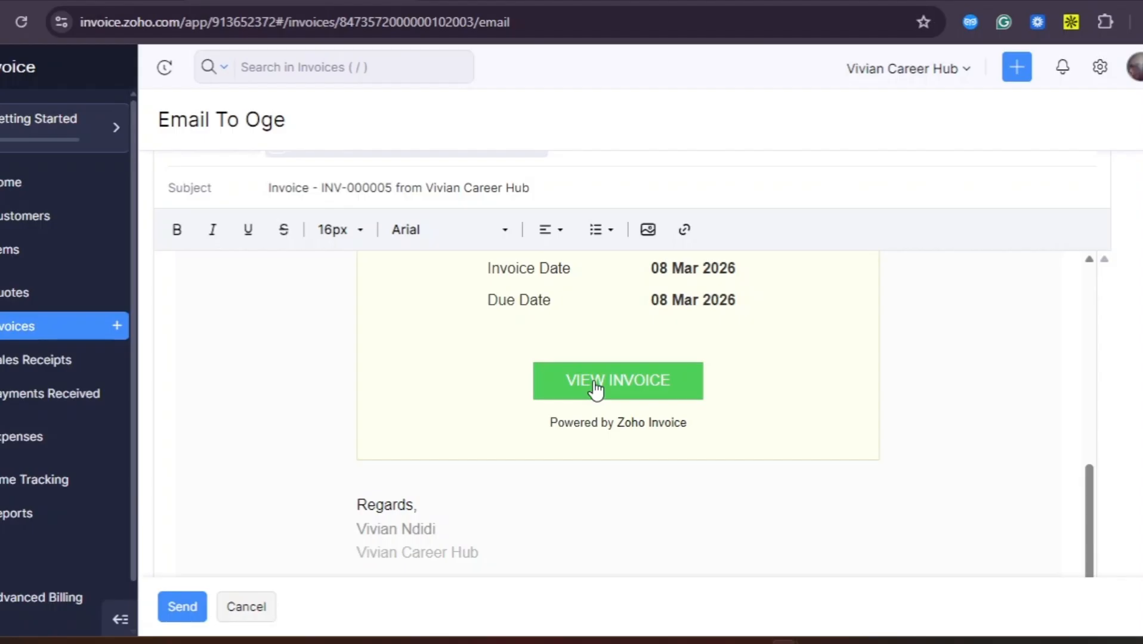
pyautogui.scroll(10, 535, 400)
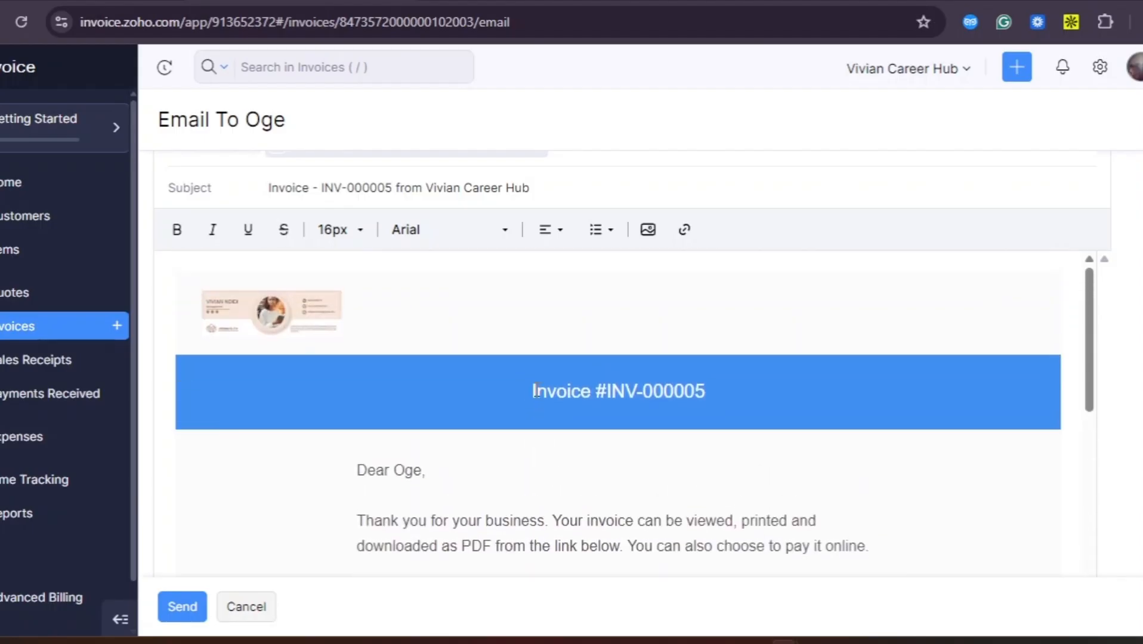
pyautogui.scroll(-5, 536, 391)
pyautogui.scroll(-2, 537, 388)
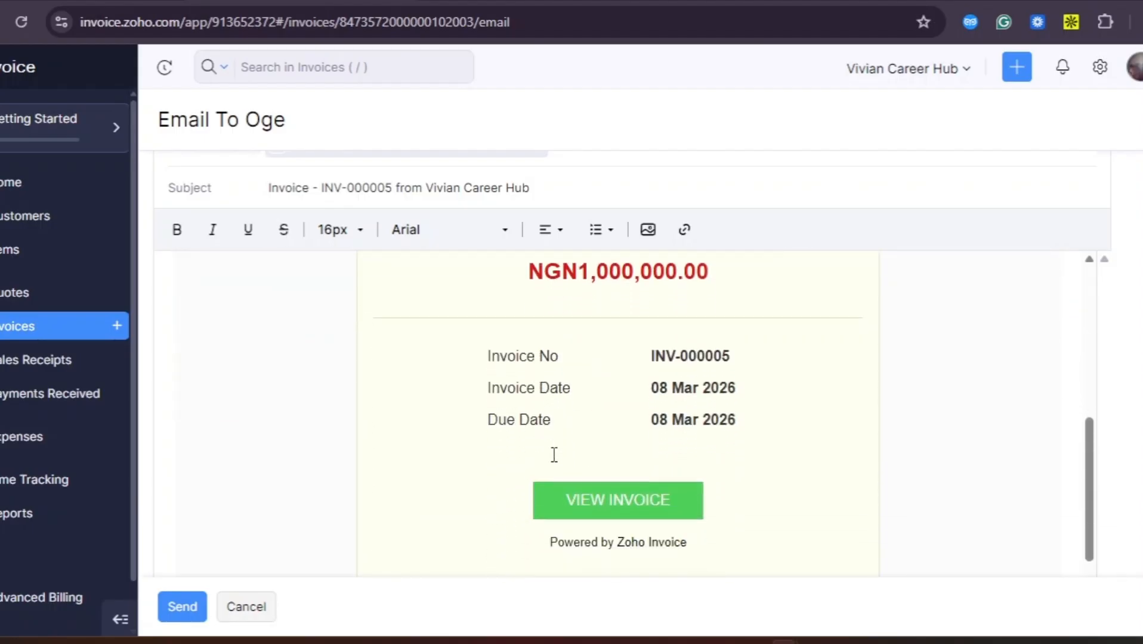
pyautogui.click(583, 512)
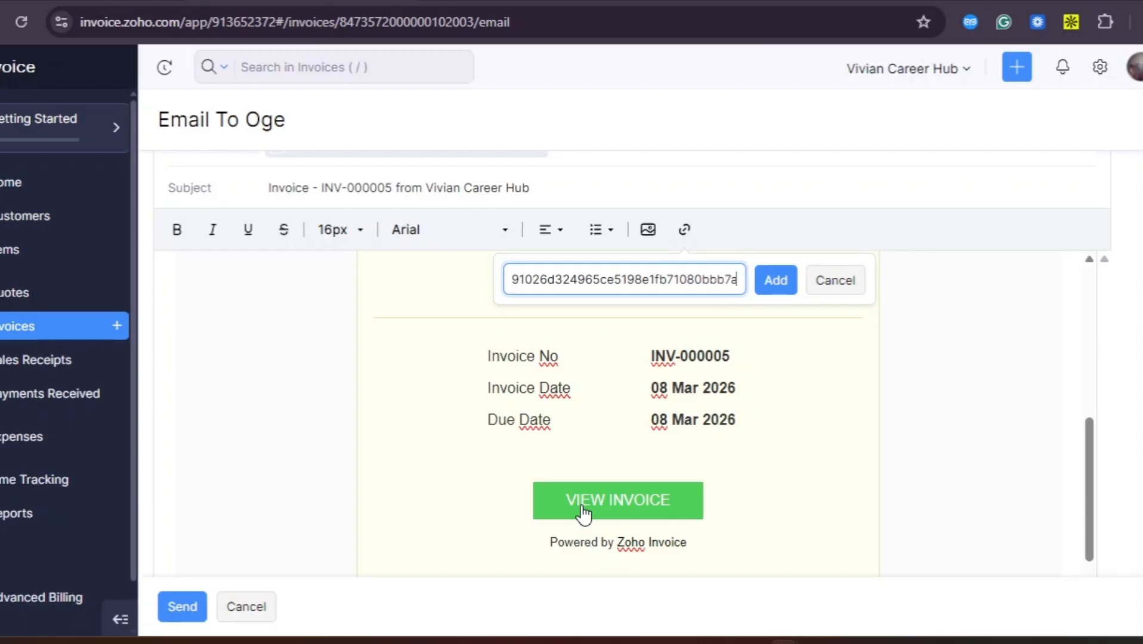
pyautogui.click(582, 508)
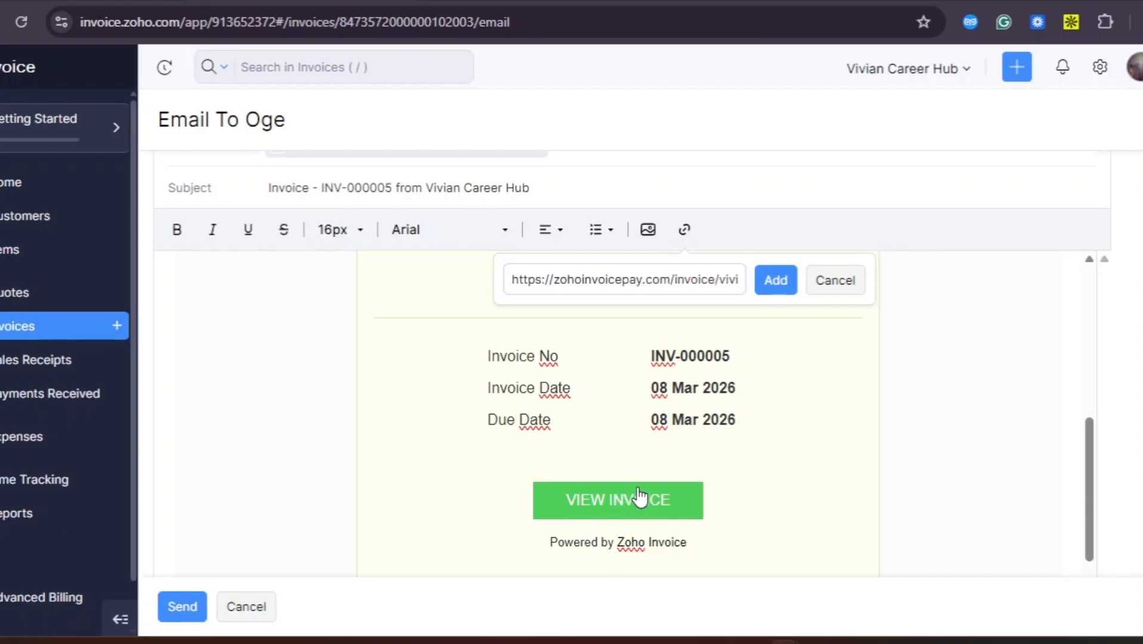
pyautogui.scroll(-2, 638, 489)
pyautogui.scroll(7, 638, 487)
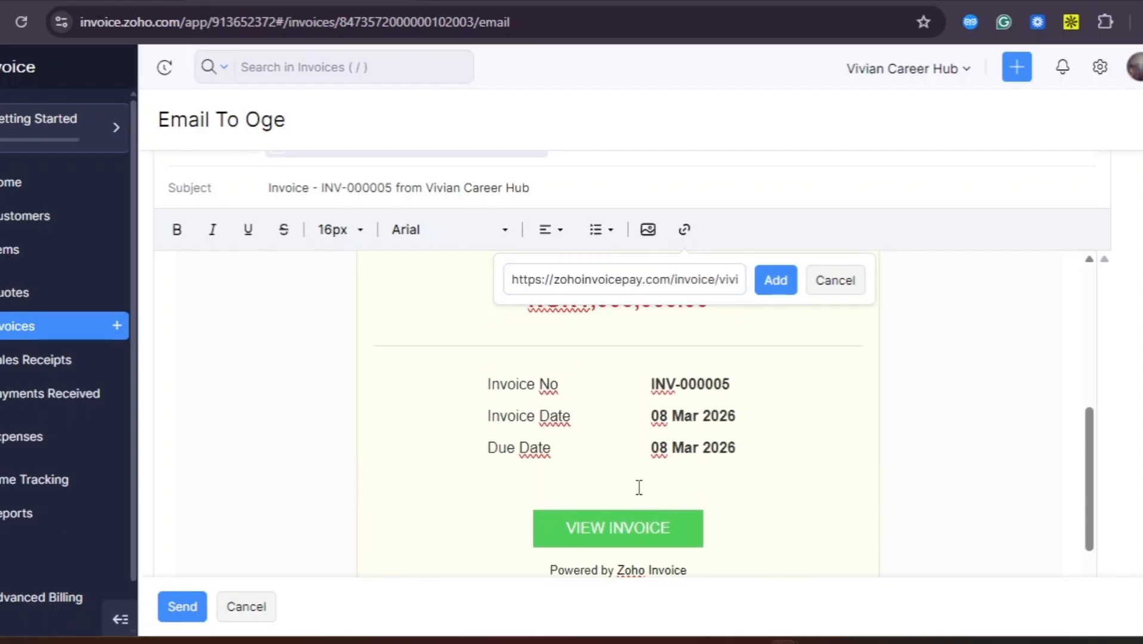
pyautogui.scroll(5, 639, 487)
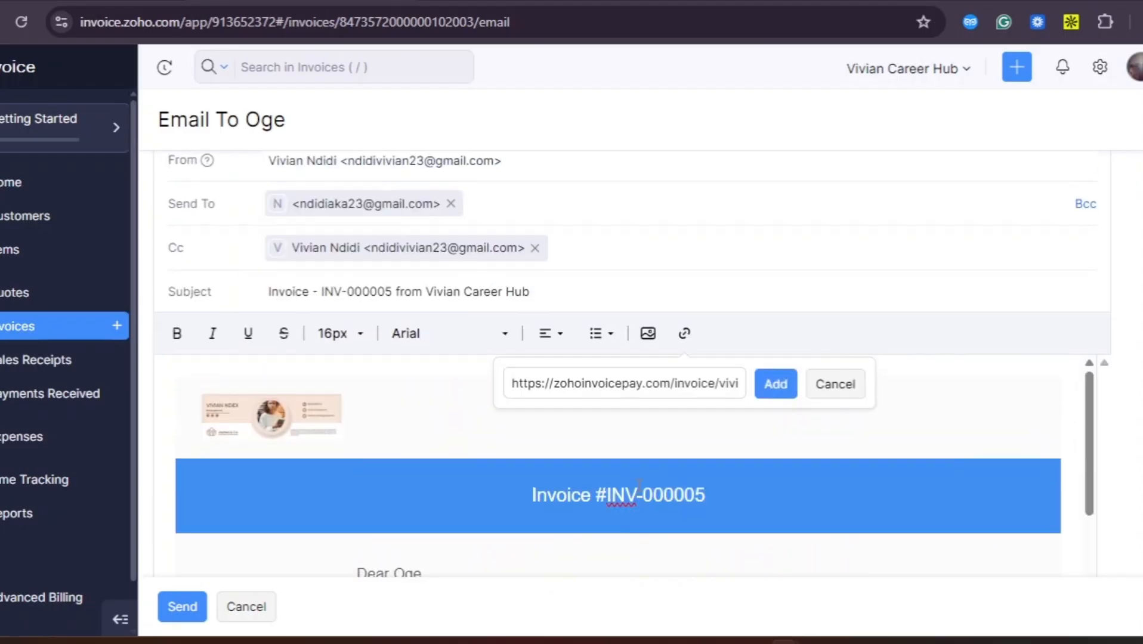
# Cancel the unsent email and scroll through the draft INV-000005 preview
pyautogui.scroll(-5, 638, 487)
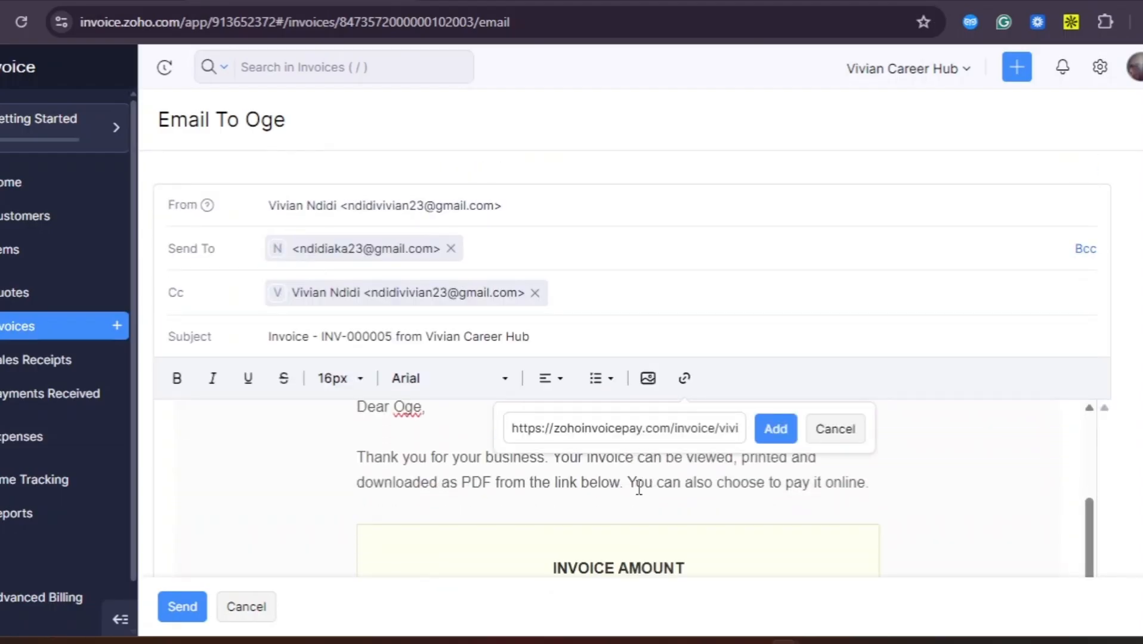
pyautogui.click(241, 608)
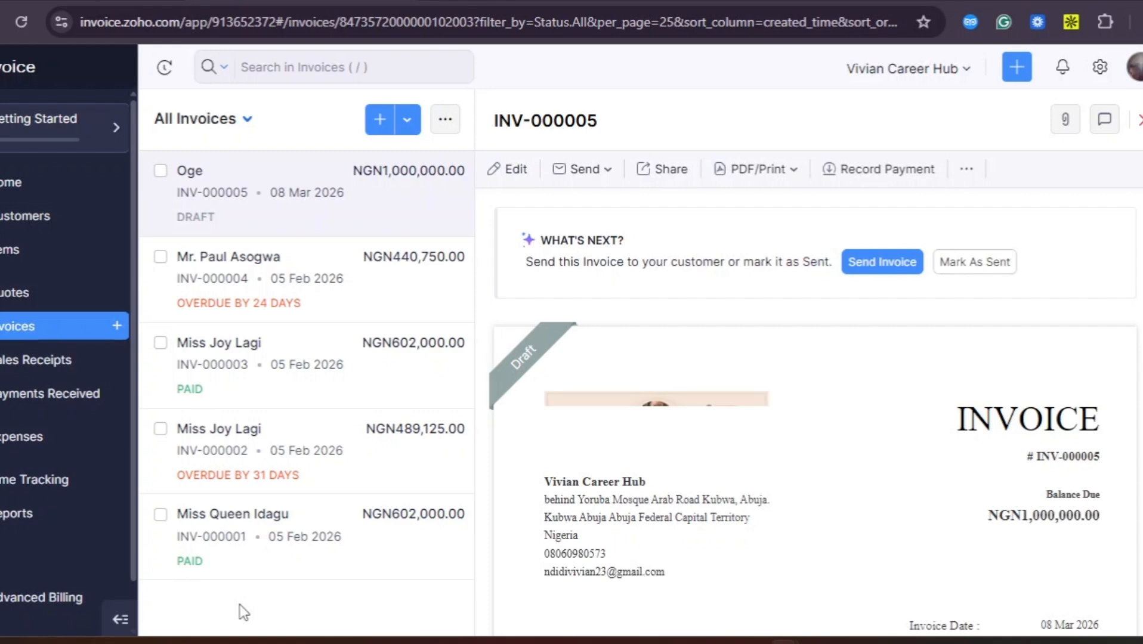
pyautogui.scroll(-4, 702, 484)
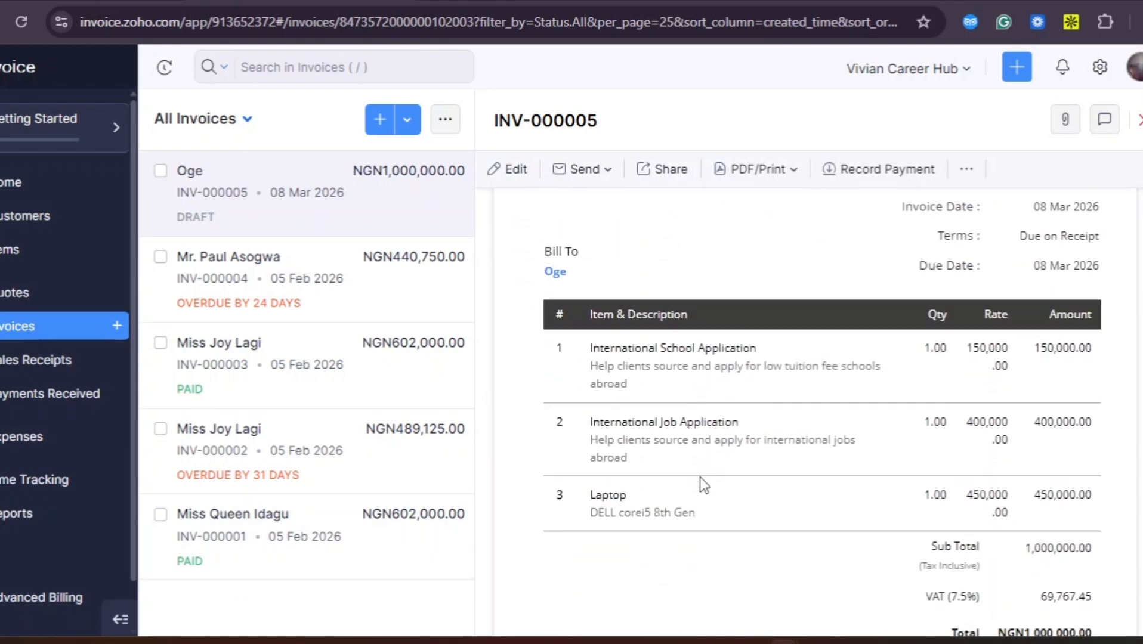
pyautogui.scroll(7, 700, 476)
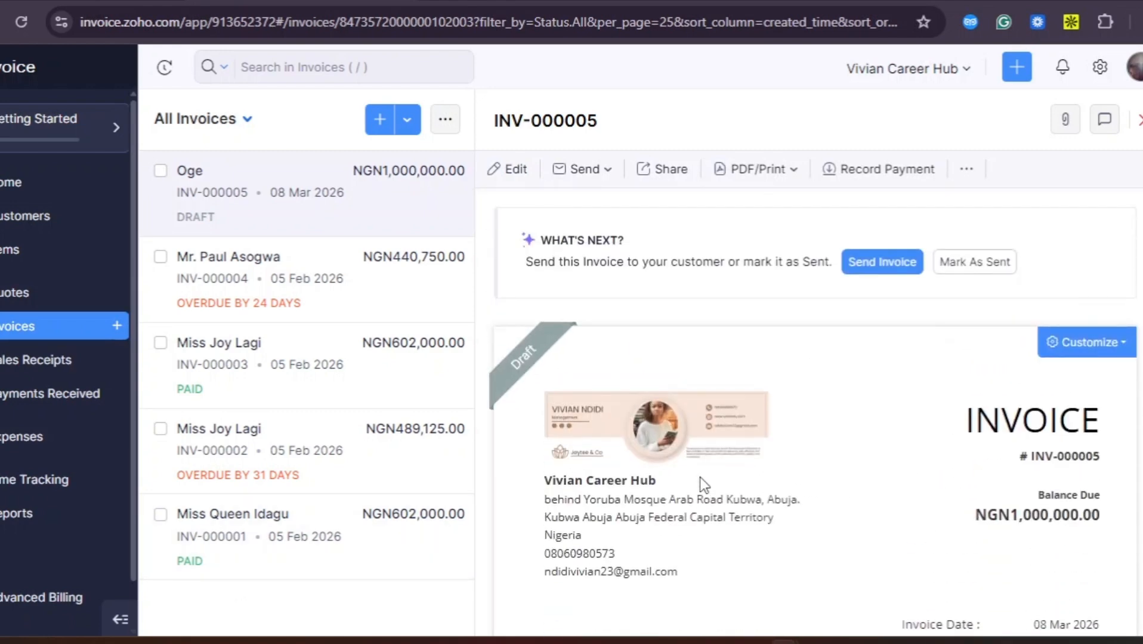
pyautogui.scroll(-5, 700, 477)
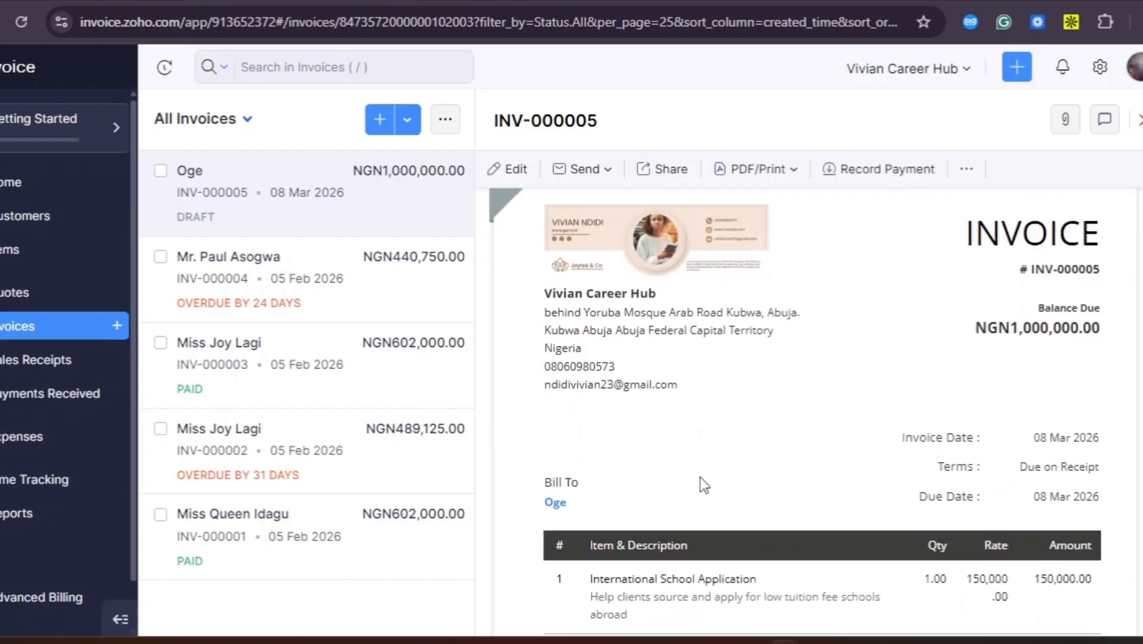
pyautogui.scroll(-2, 701, 477)
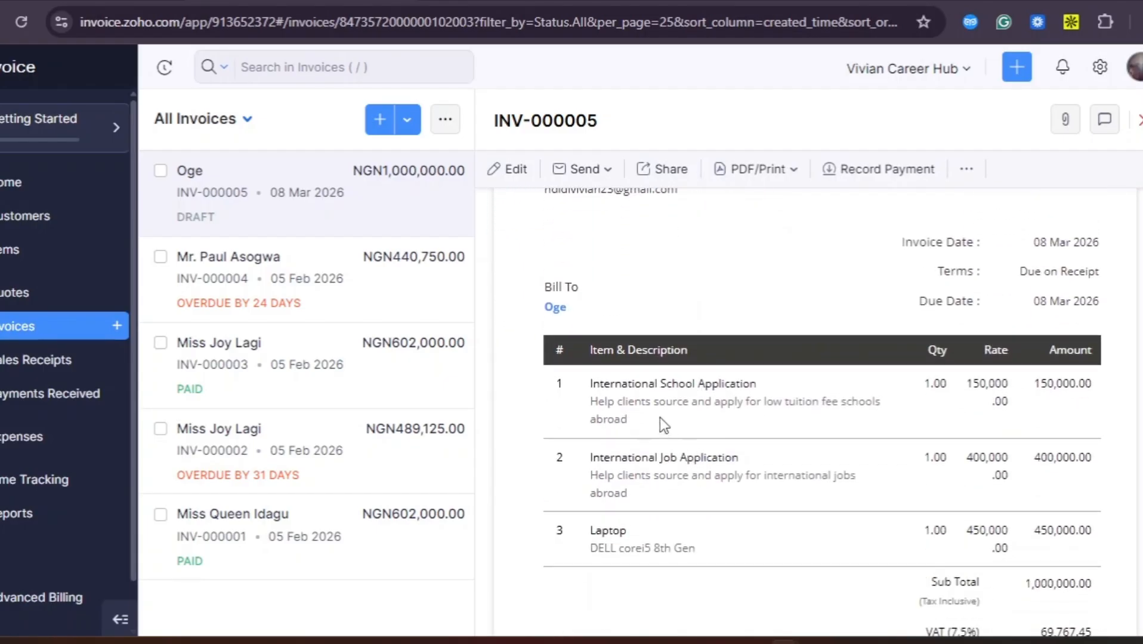
pyautogui.scroll(-1, 659, 418)
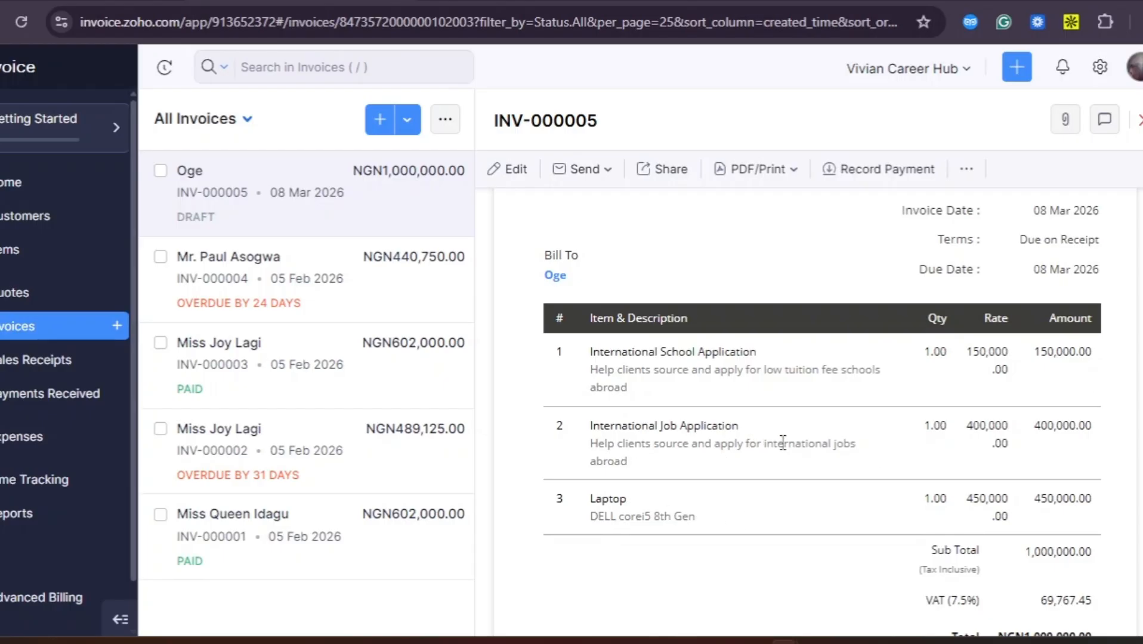
pyautogui.scroll(-4, 789, 581)
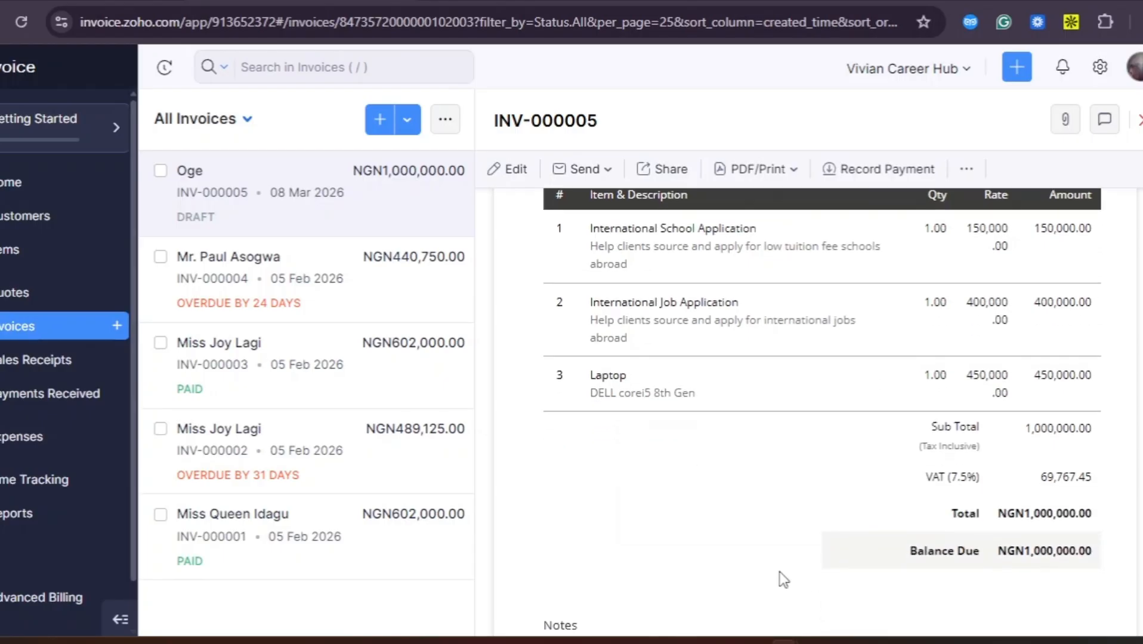
pyautogui.scroll(-5, 783, 579)
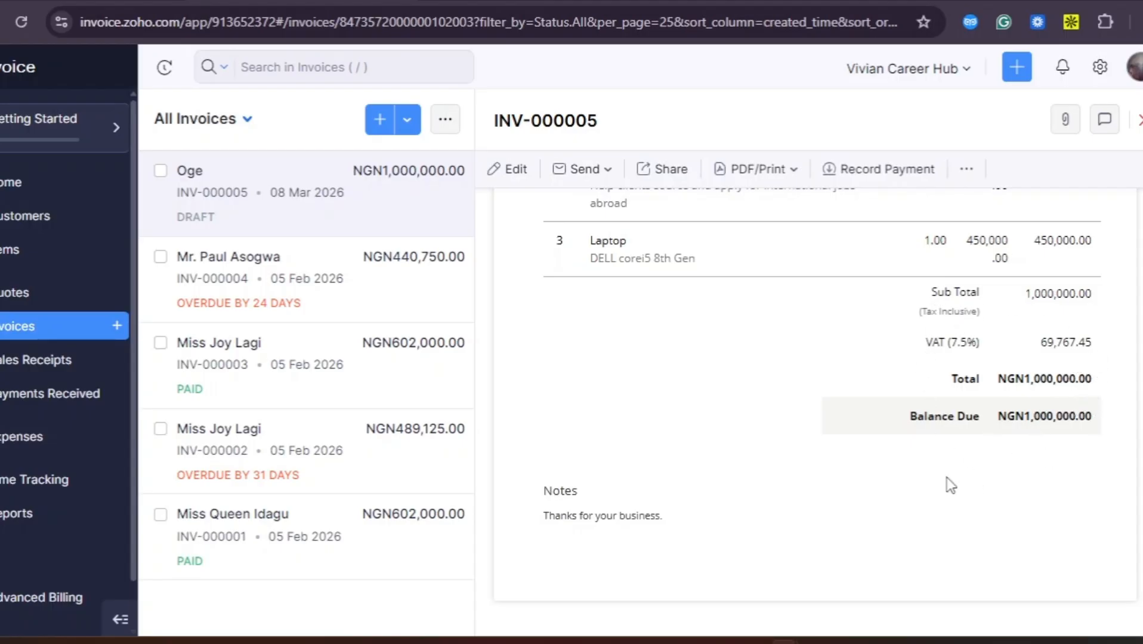
pyautogui.scroll(-3, 792, 490)
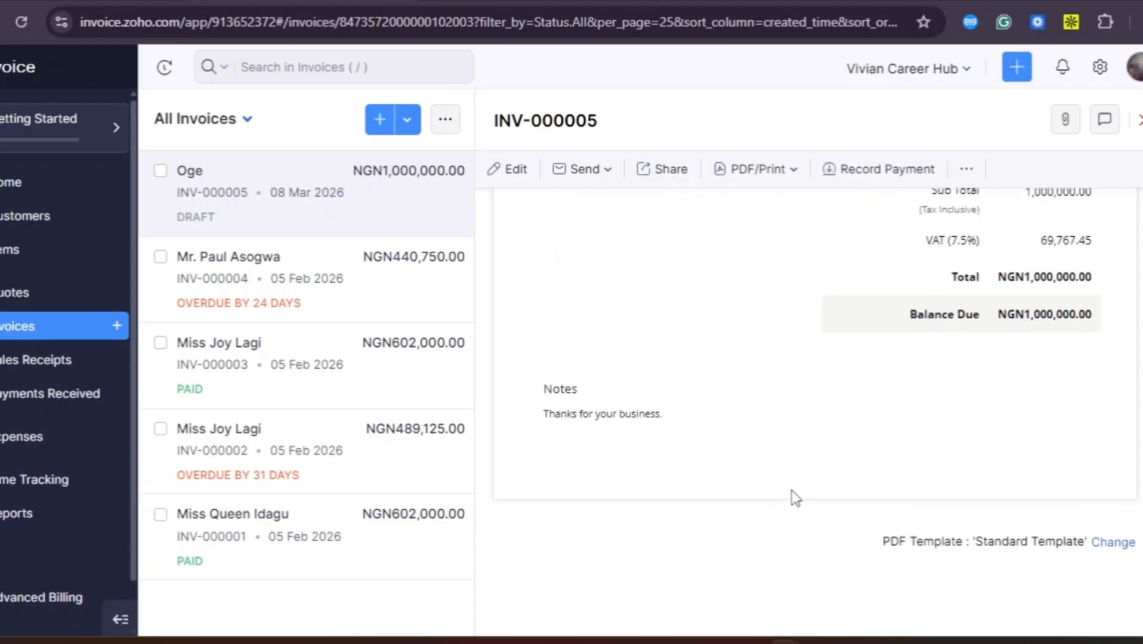
pyautogui.scroll(10, 792, 491)
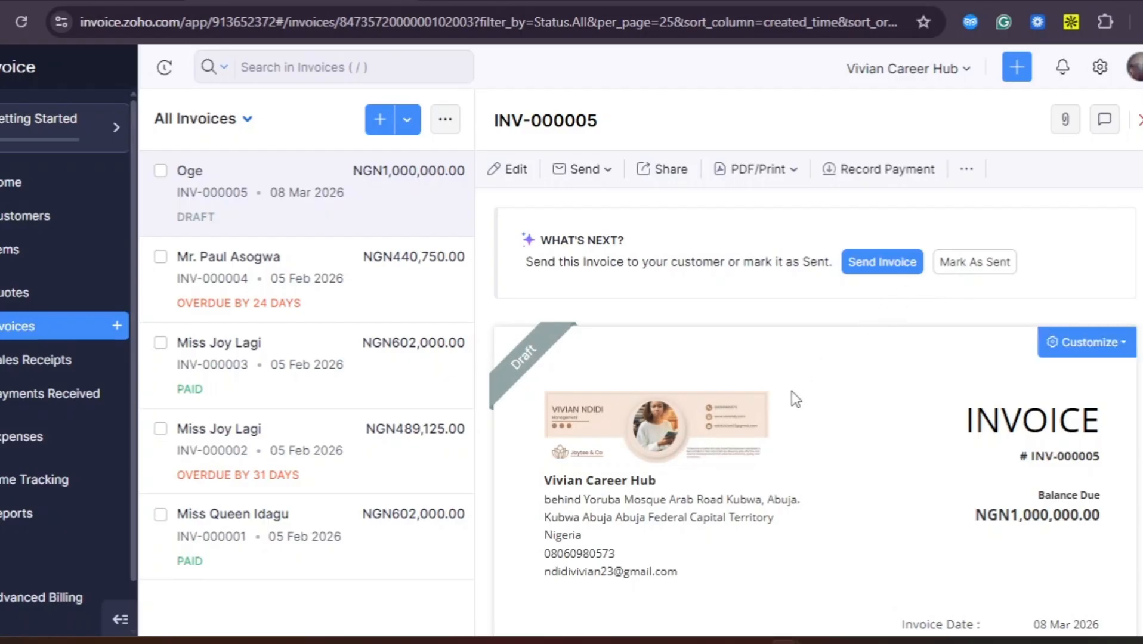
pyautogui.scroll(-3, 792, 394)
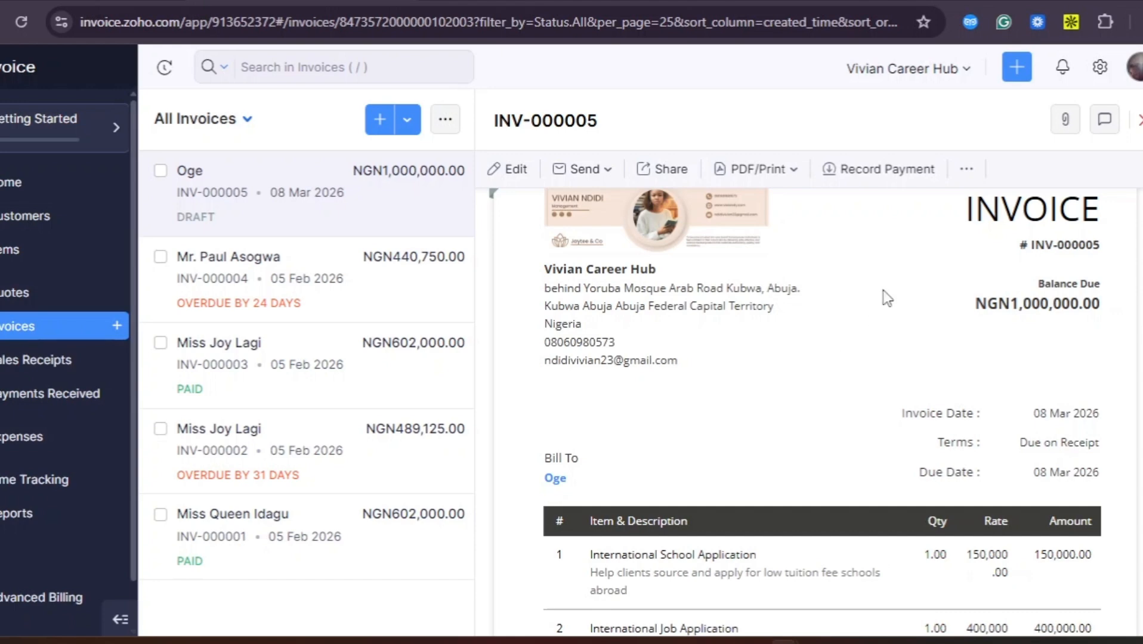
pyautogui.scroll(2, 857, 337)
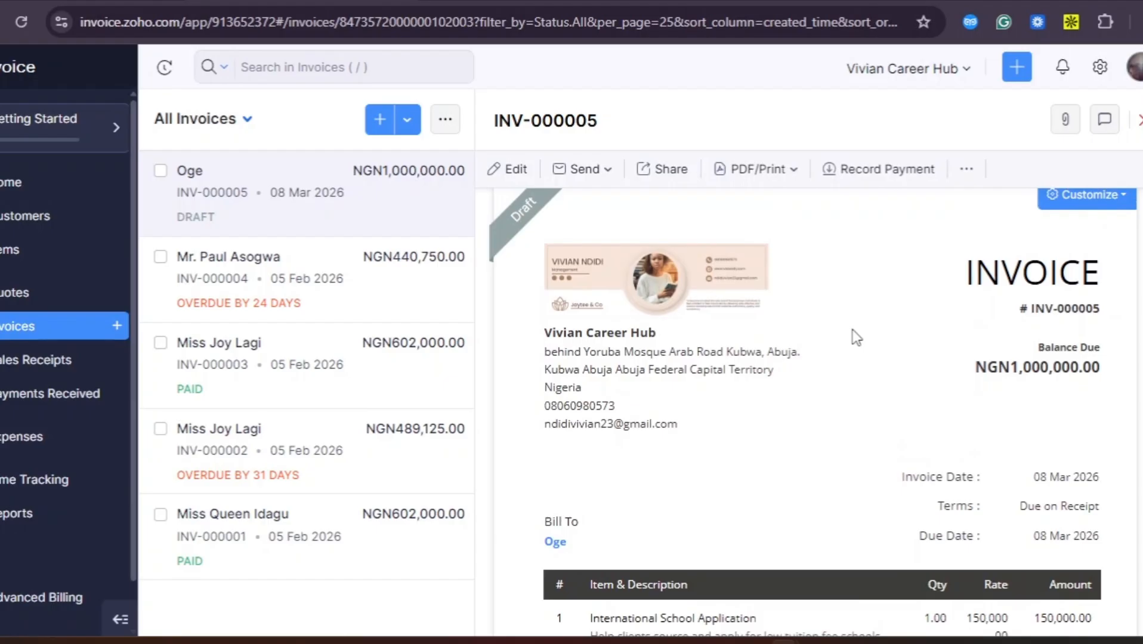
pyautogui.scroll(-1, 856, 338)
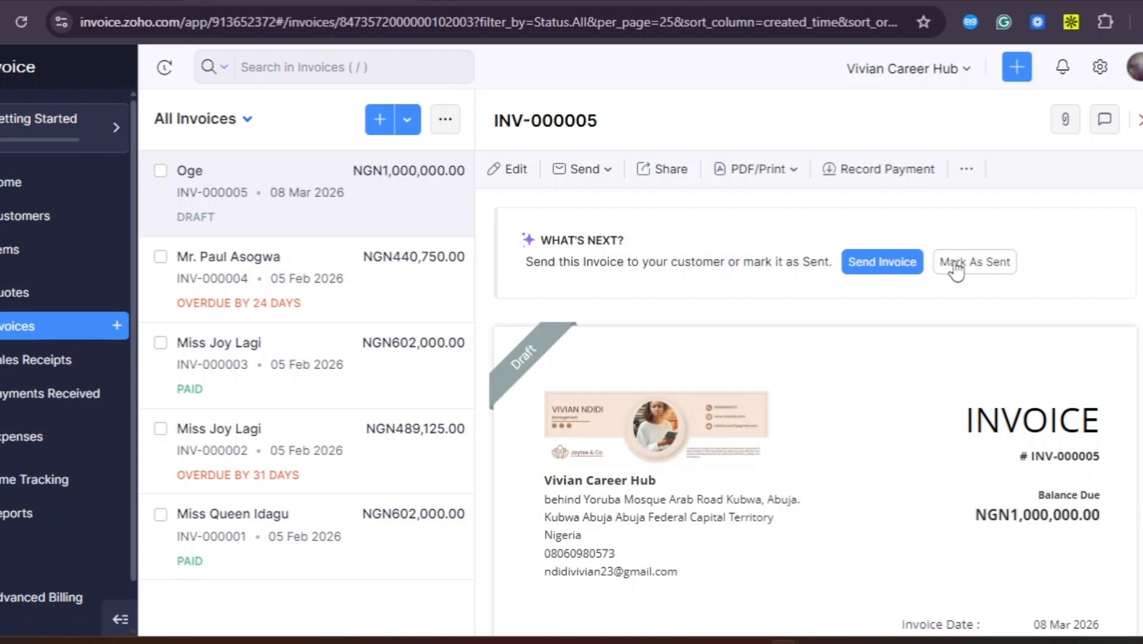
pyautogui.click(954, 266)
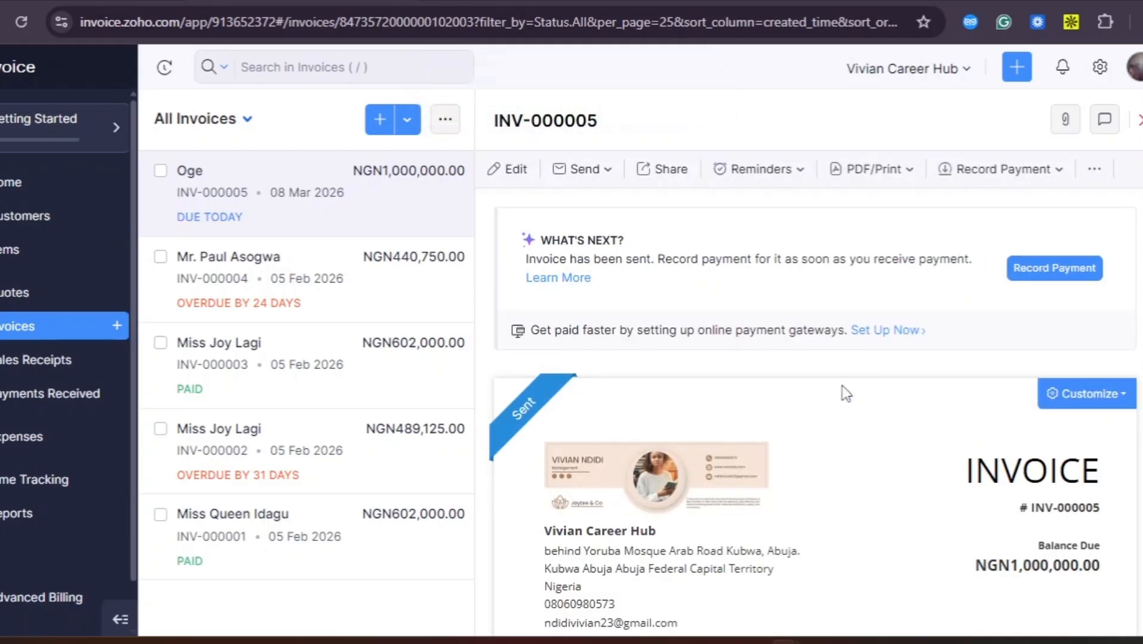
pyautogui.scroll(-1, 847, 394)
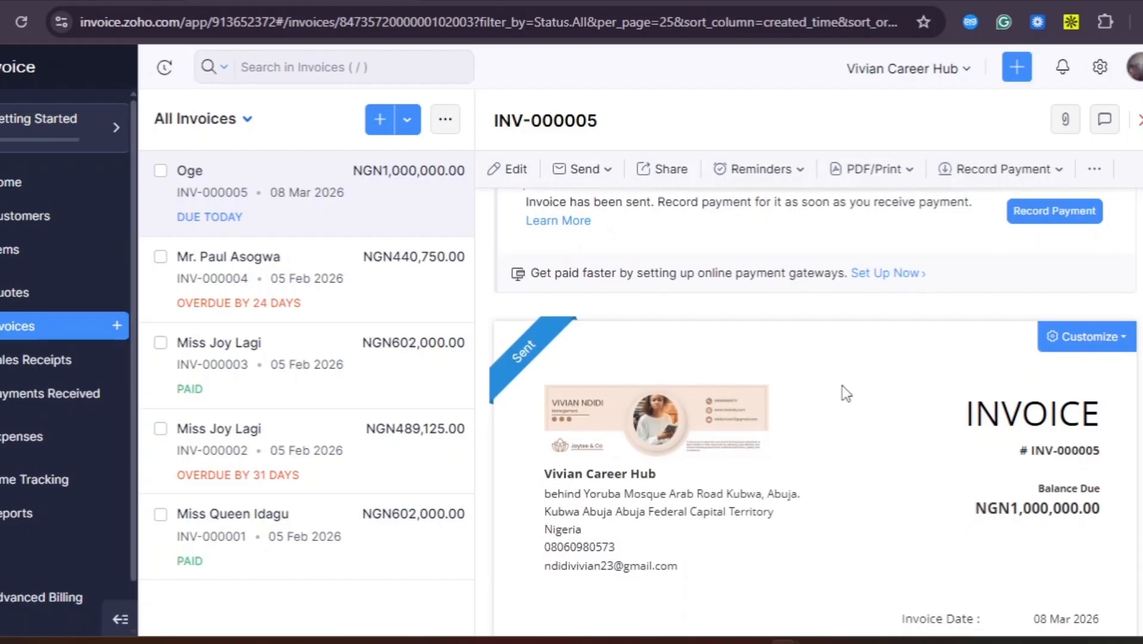
pyautogui.scroll(1, 846, 393)
pyautogui.scroll(-1, 846, 393)
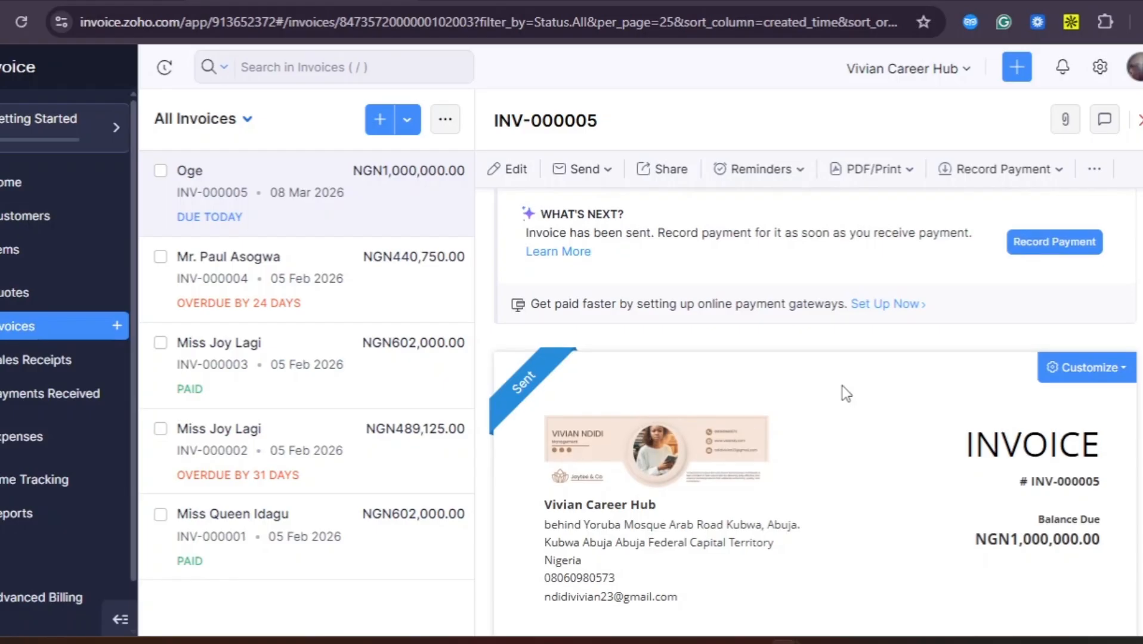
pyautogui.scroll(1, 847, 394)
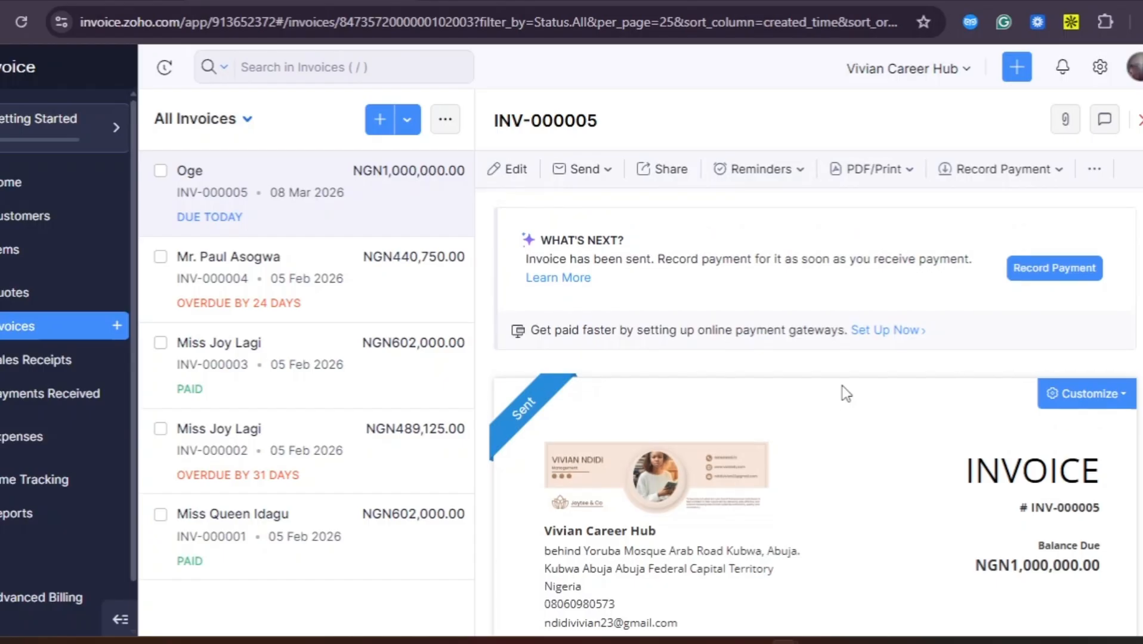
pyautogui.scroll(-3, 846, 393)
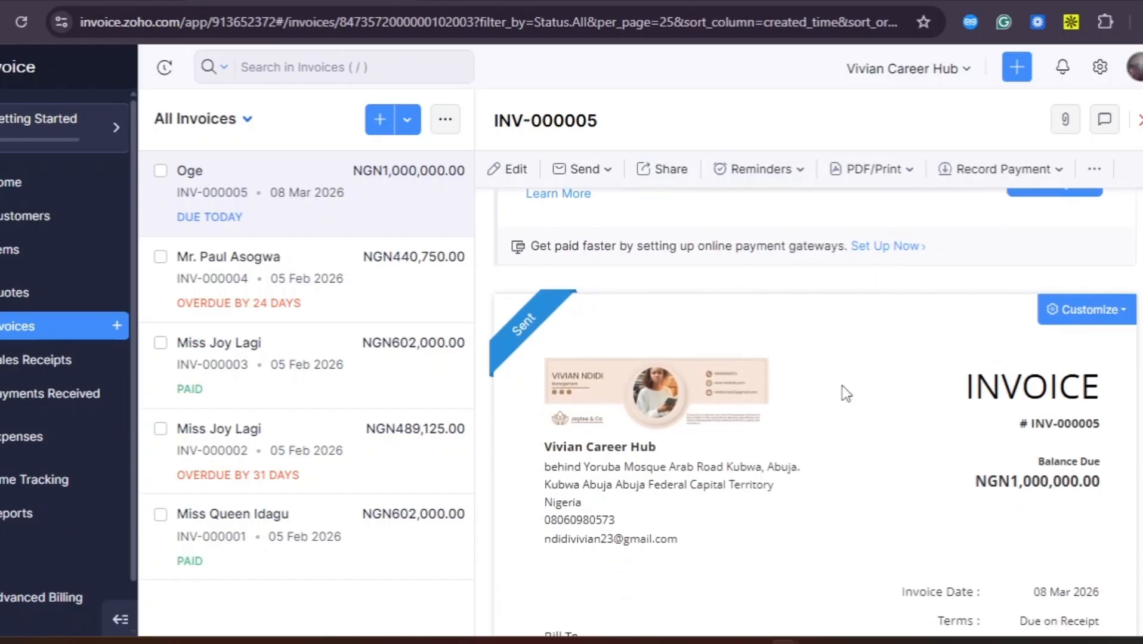
pyautogui.scroll(3, 846, 393)
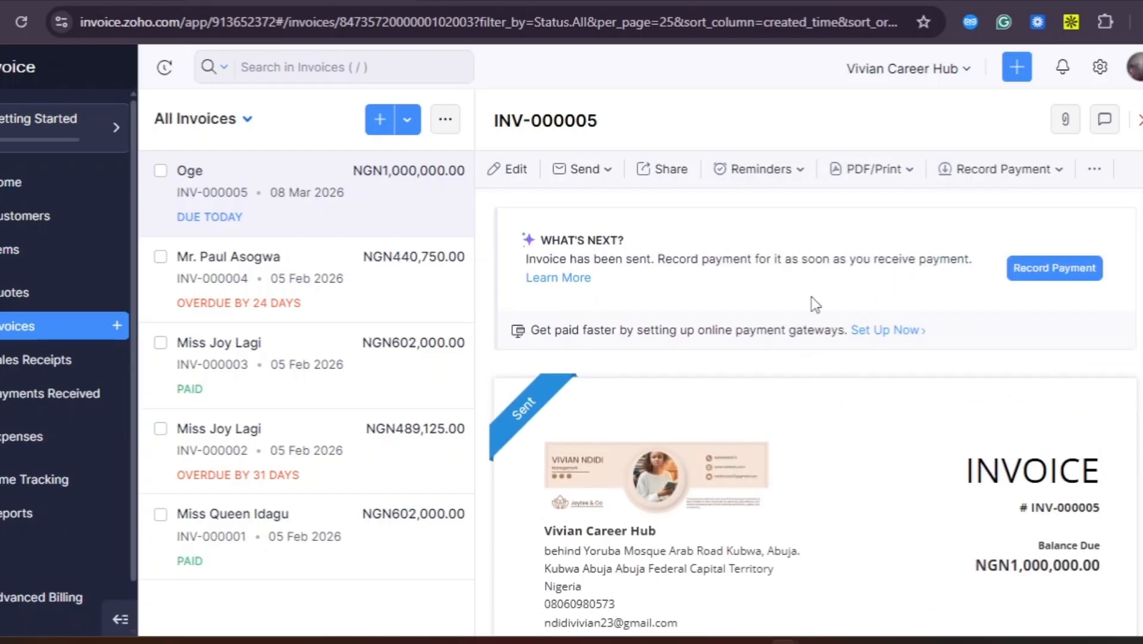
pyautogui.scroll(-10, 811, 297)
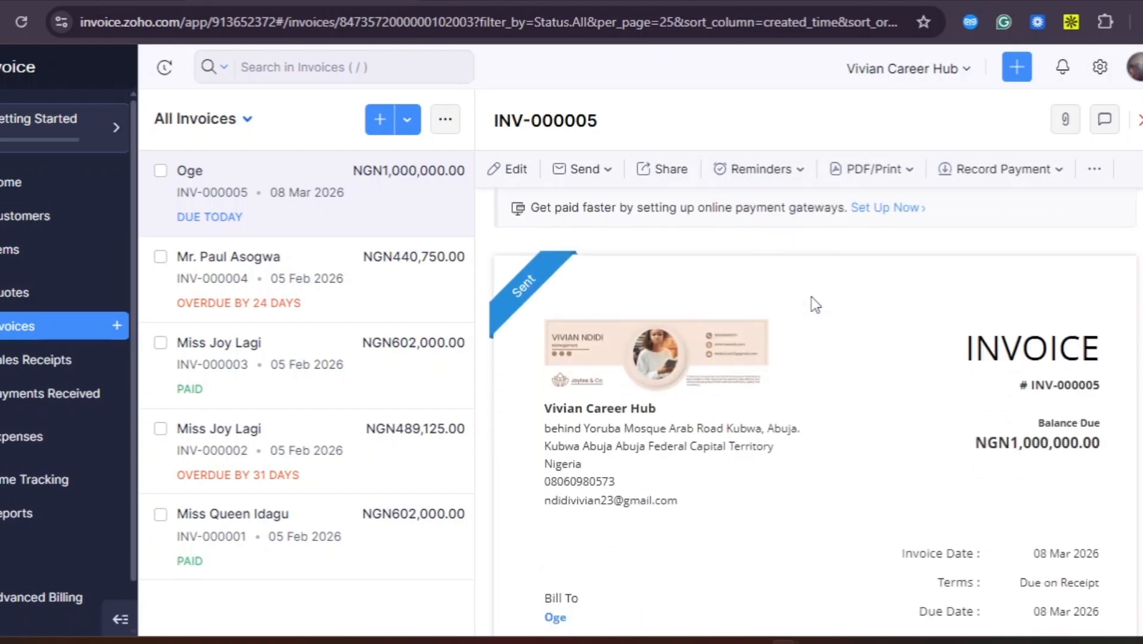
pyautogui.scroll(-3, 811, 296)
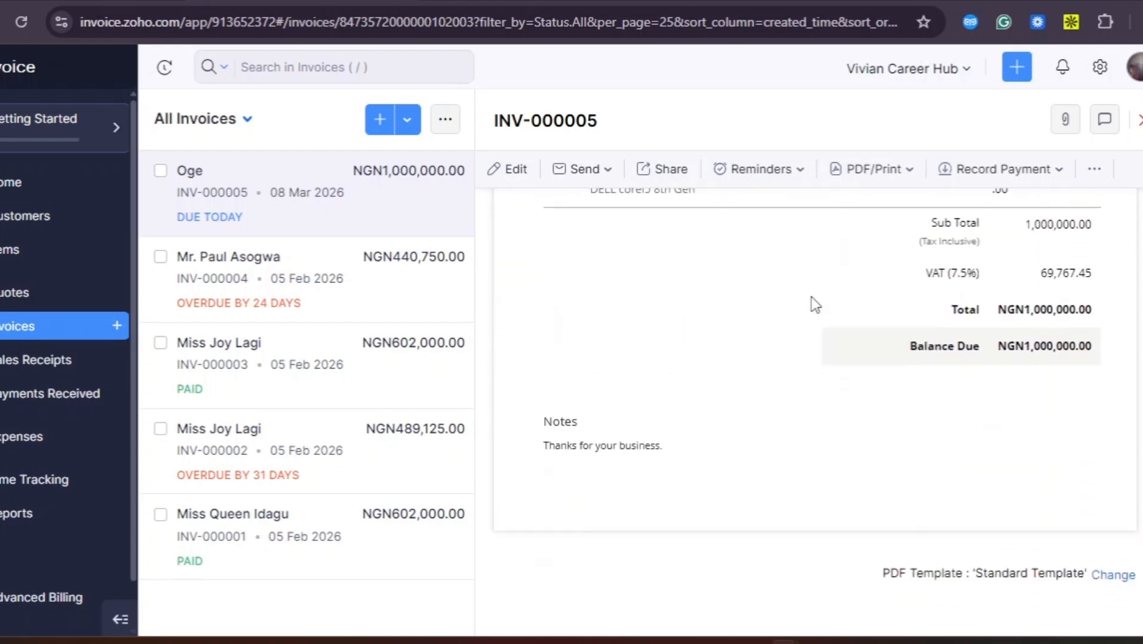
pyautogui.scroll(10, 812, 297)
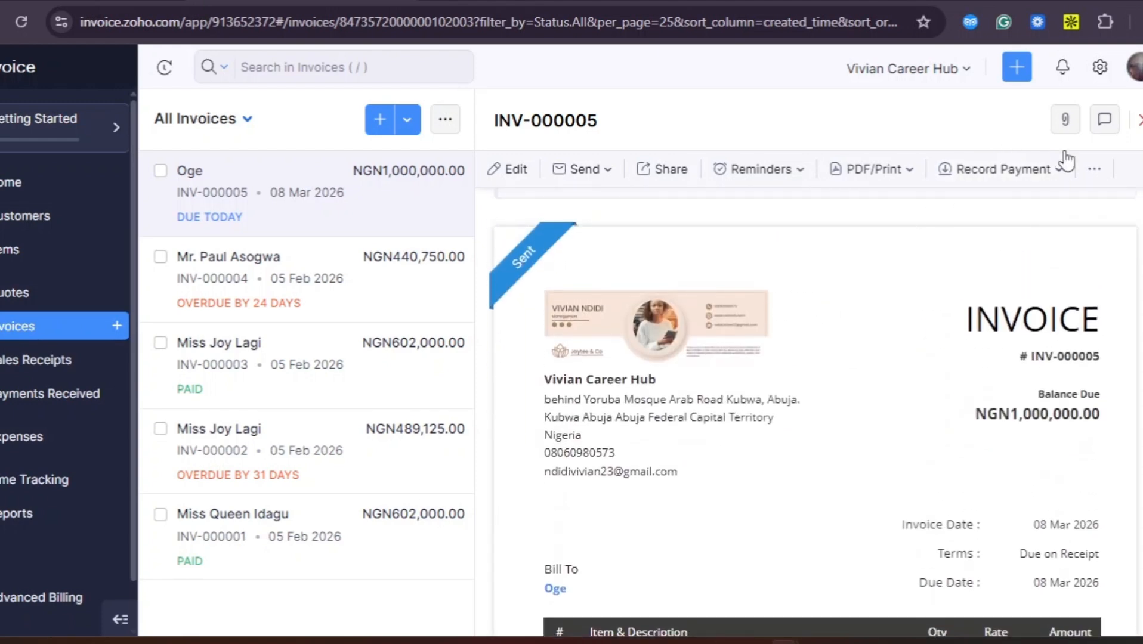
pyautogui.click(1062, 172)
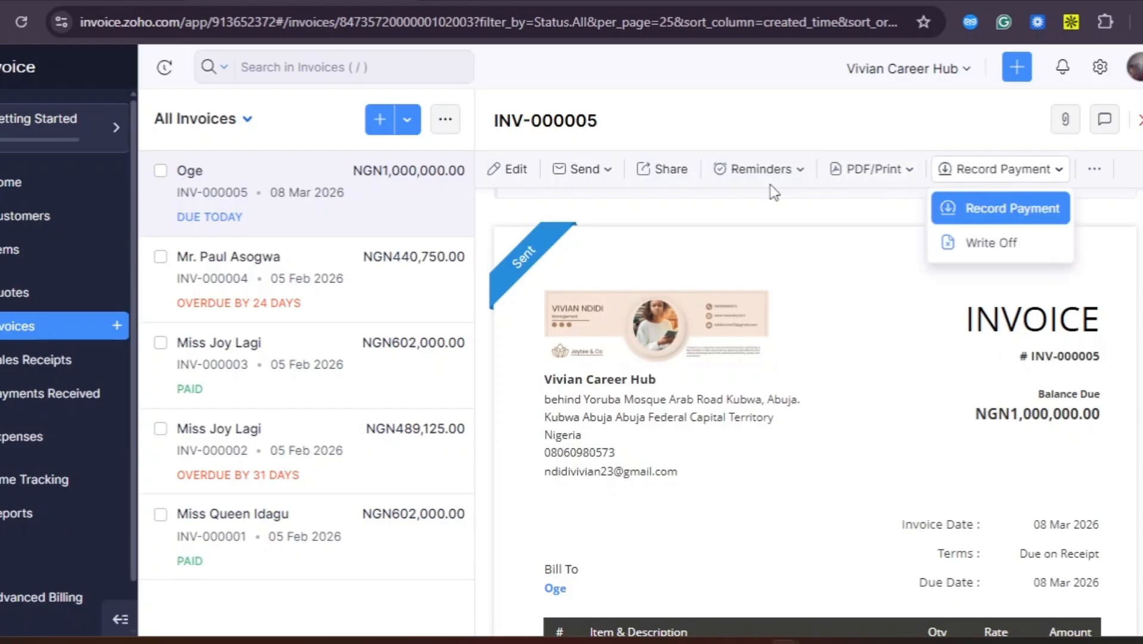
pyautogui.click(795, 296)
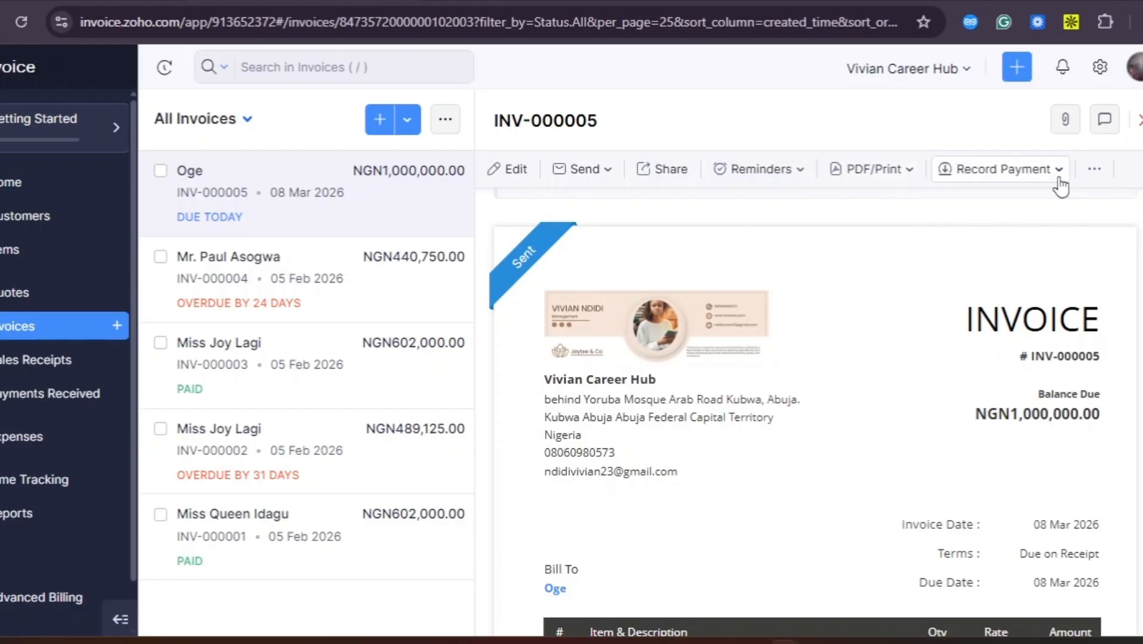
pyautogui.click(1100, 175)
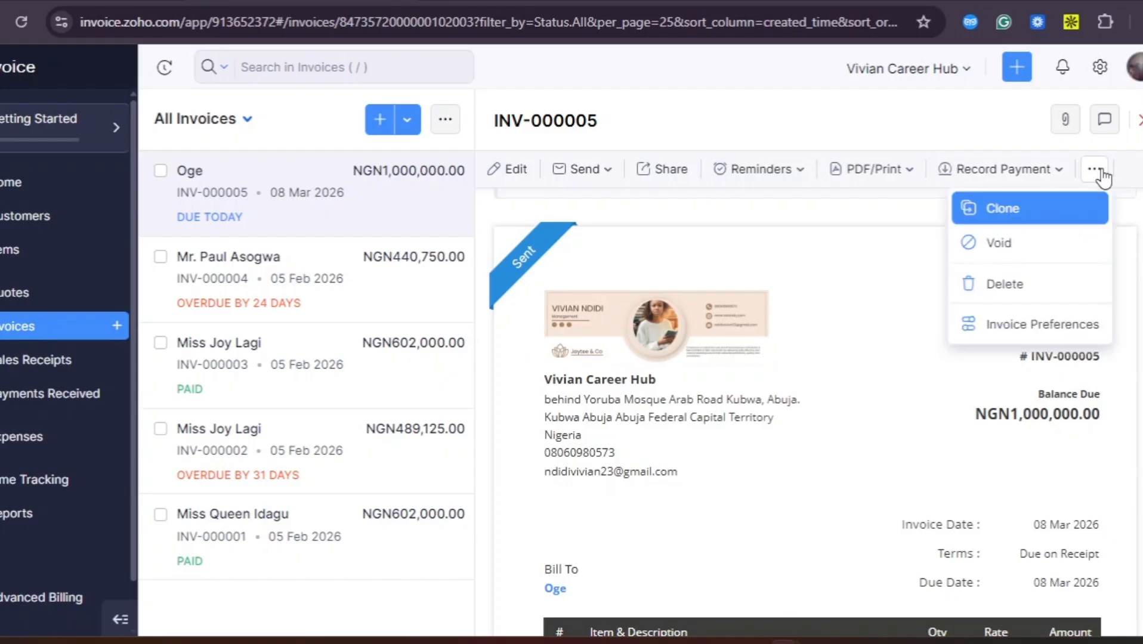
pyautogui.click(791, 268)
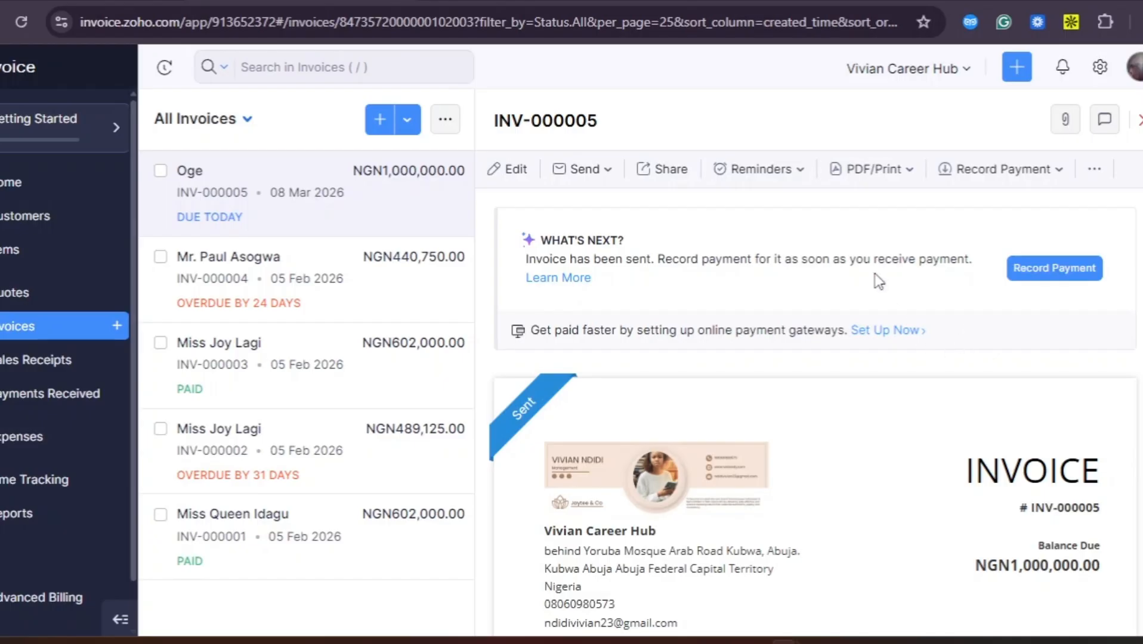
pyautogui.scroll(-1, 879, 281)
pyautogui.scroll(-10, 879, 281)
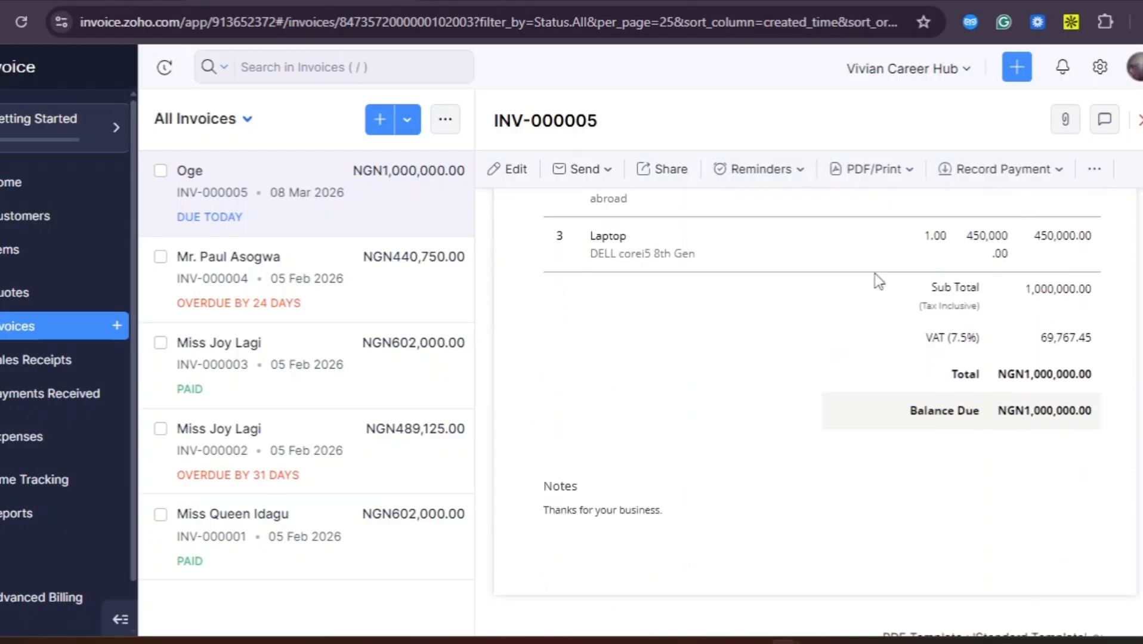
pyautogui.scroll(10, 878, 281)
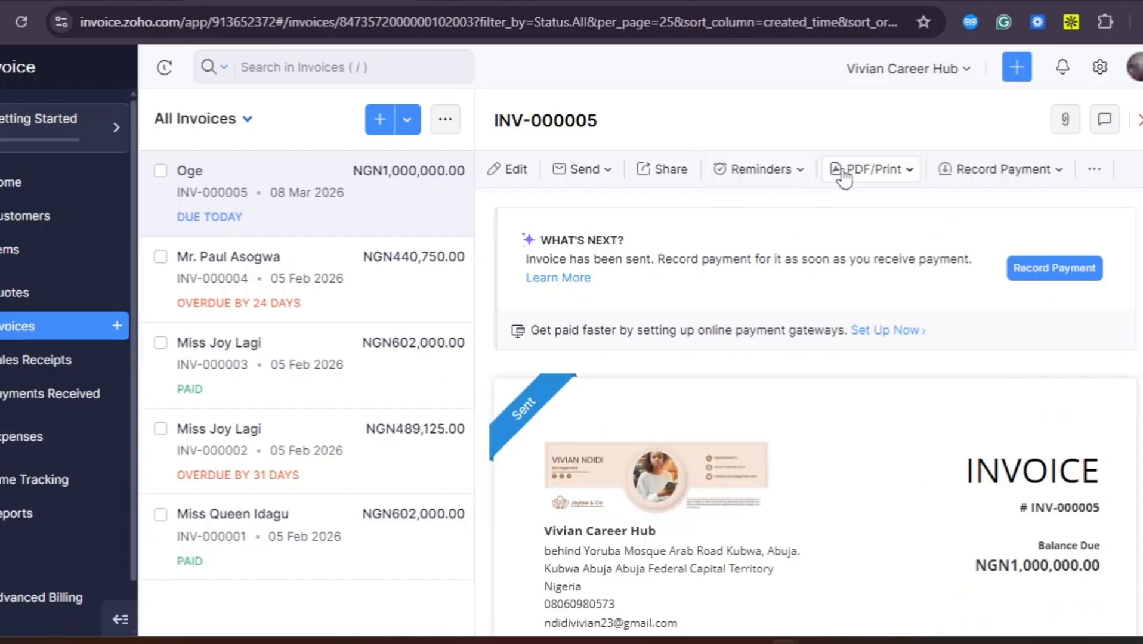
pyautogui.scroll(-10, 805, 376)
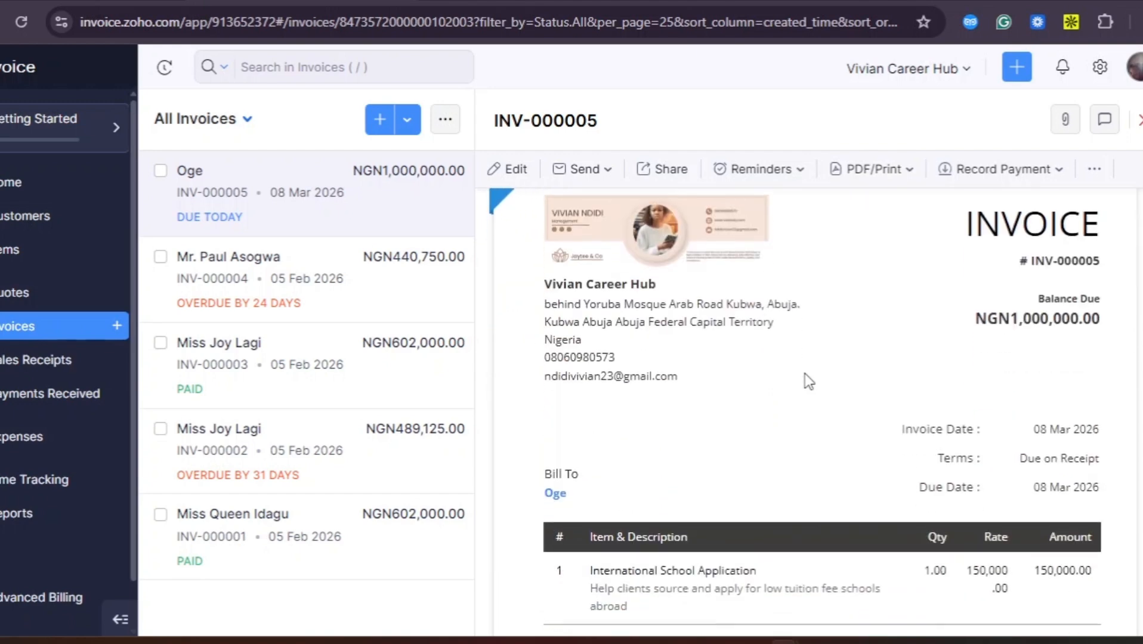
pyautogui.scroll(-2, 804, 374)
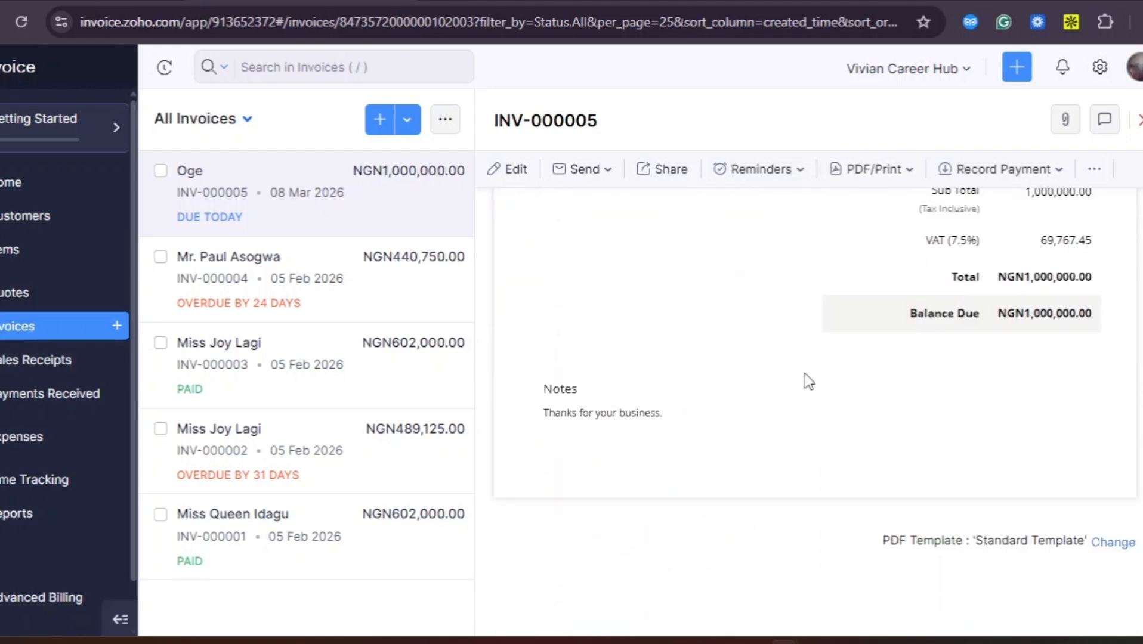
pyautogui.scroll(6, 805, 374)
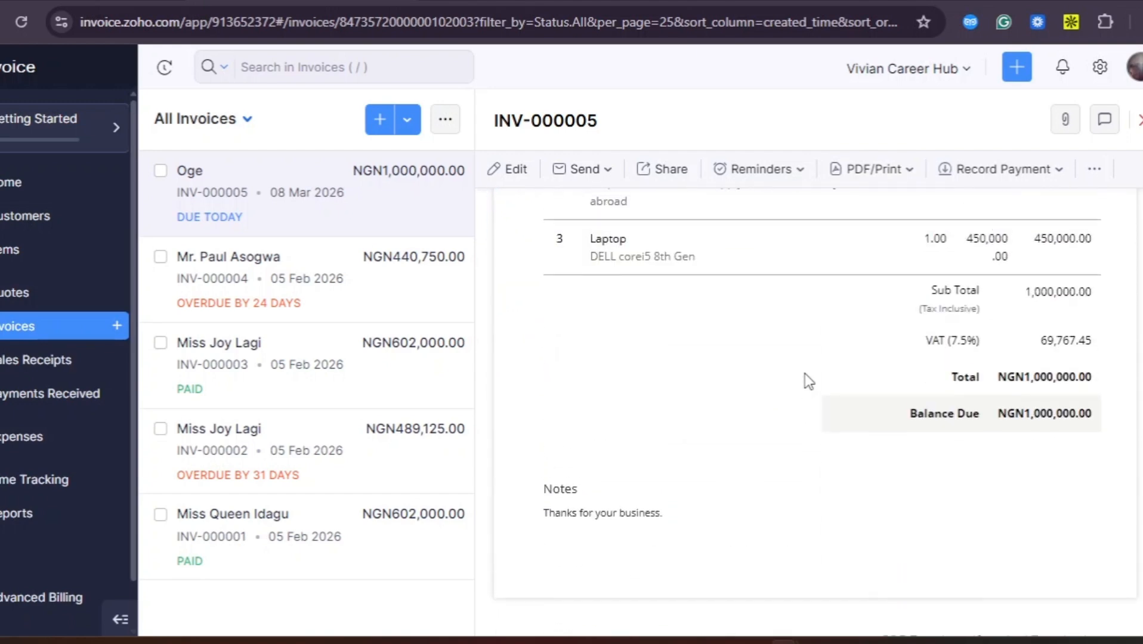
pyautogui.scroll(5, 804, 373)
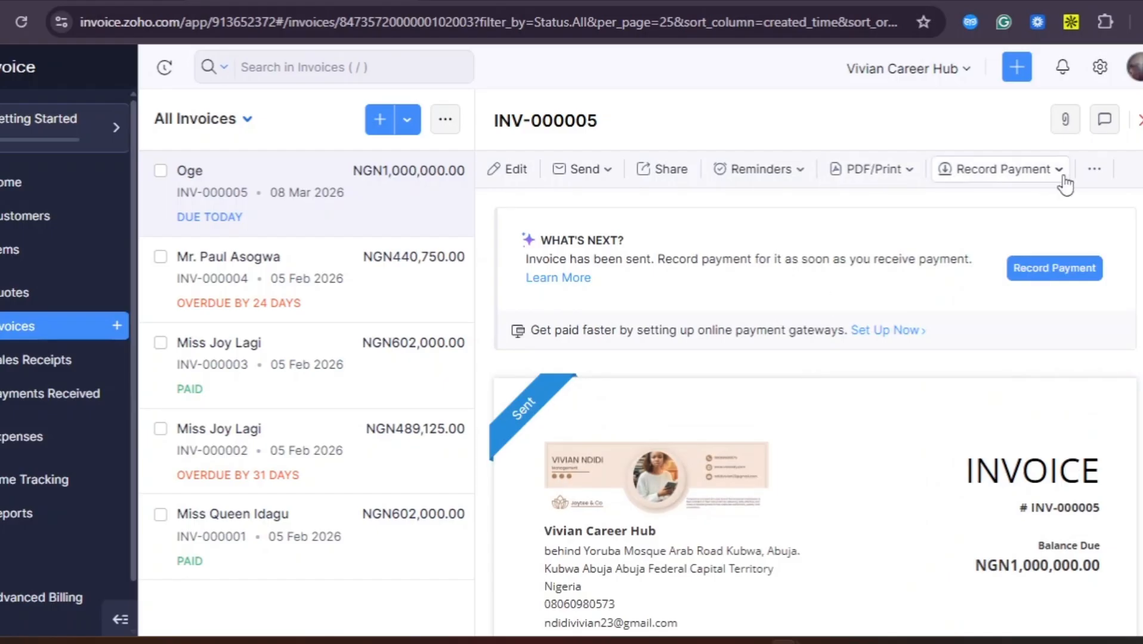
pyautogui.click(1094, 170)
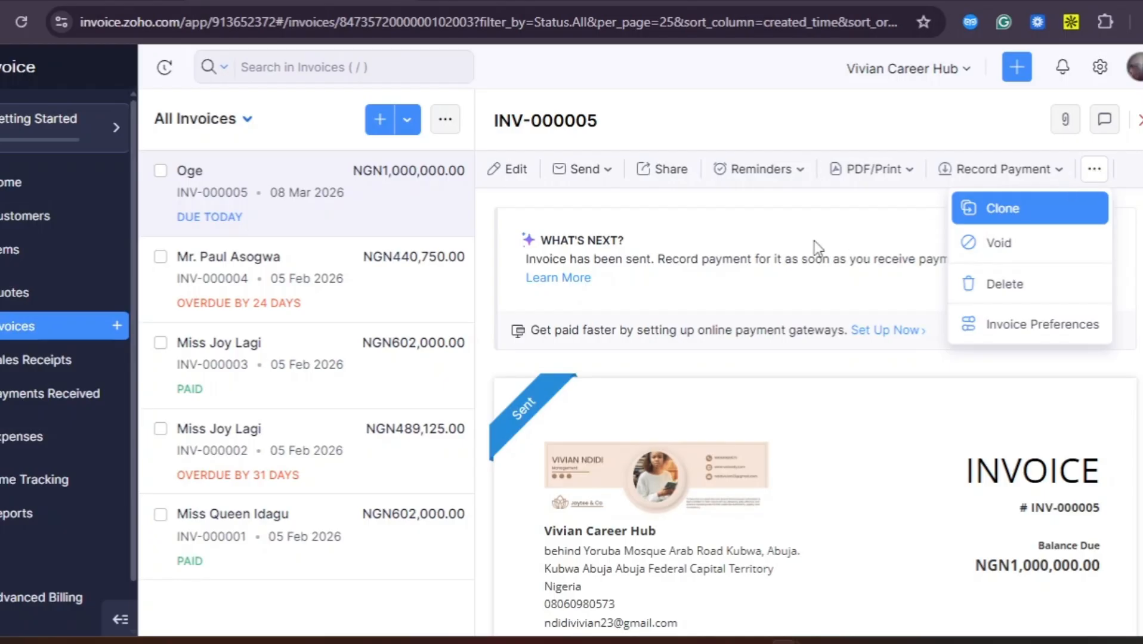
pyautogui.scroll(-2, 817, 248)
pyautogui.scroll(-1, 818, 248)
pyautogui.scroll(1, 818, 249)
pyautogui.scroll(-1, 817, 248)
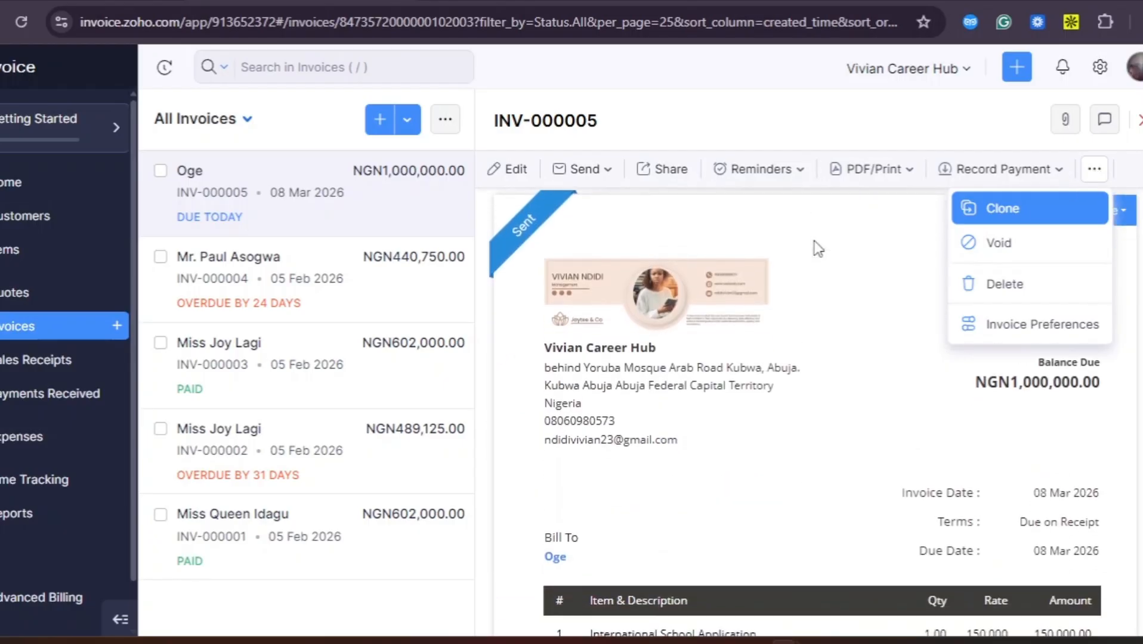
pyautogui.click(885, 372)
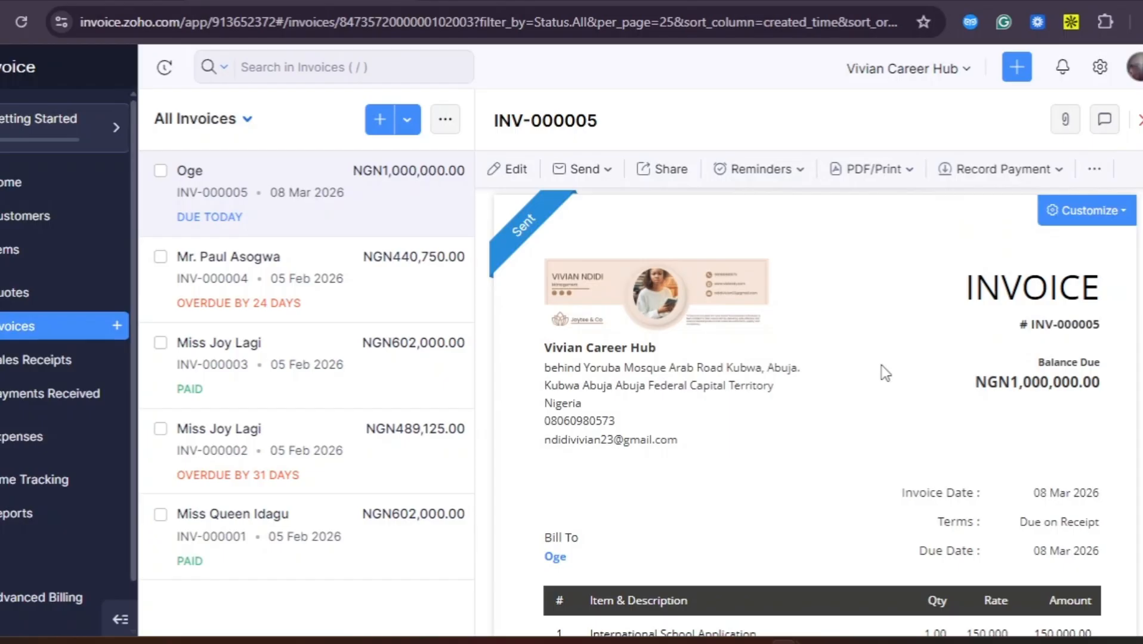
pyautogui.scroll(-1, 885, 372)
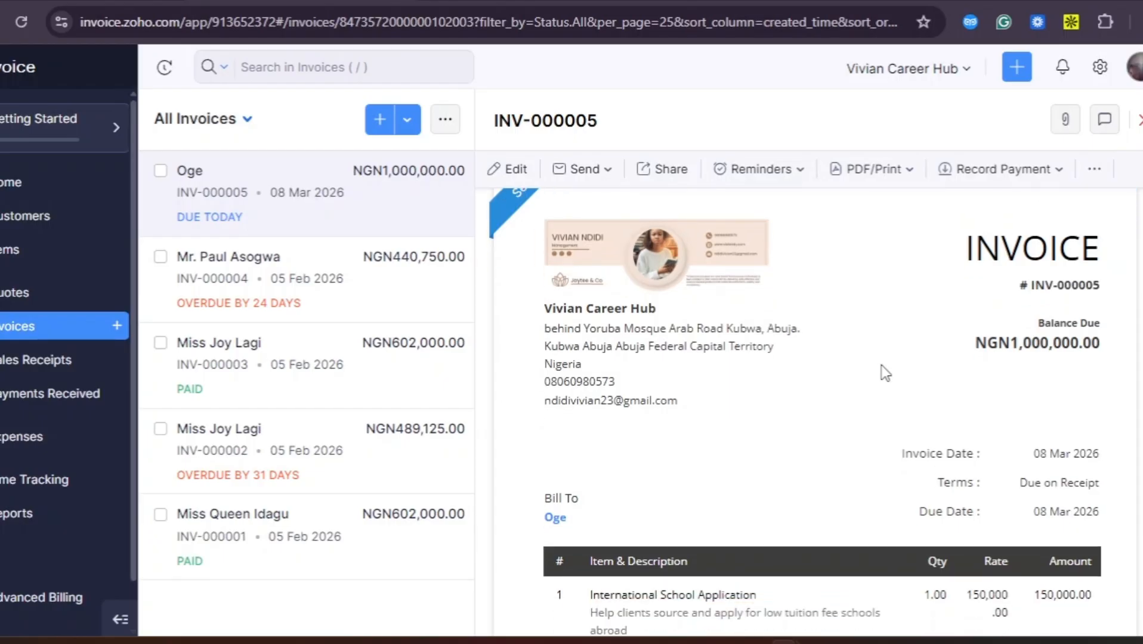
pyautogui.scroll(-6, 885, 373)
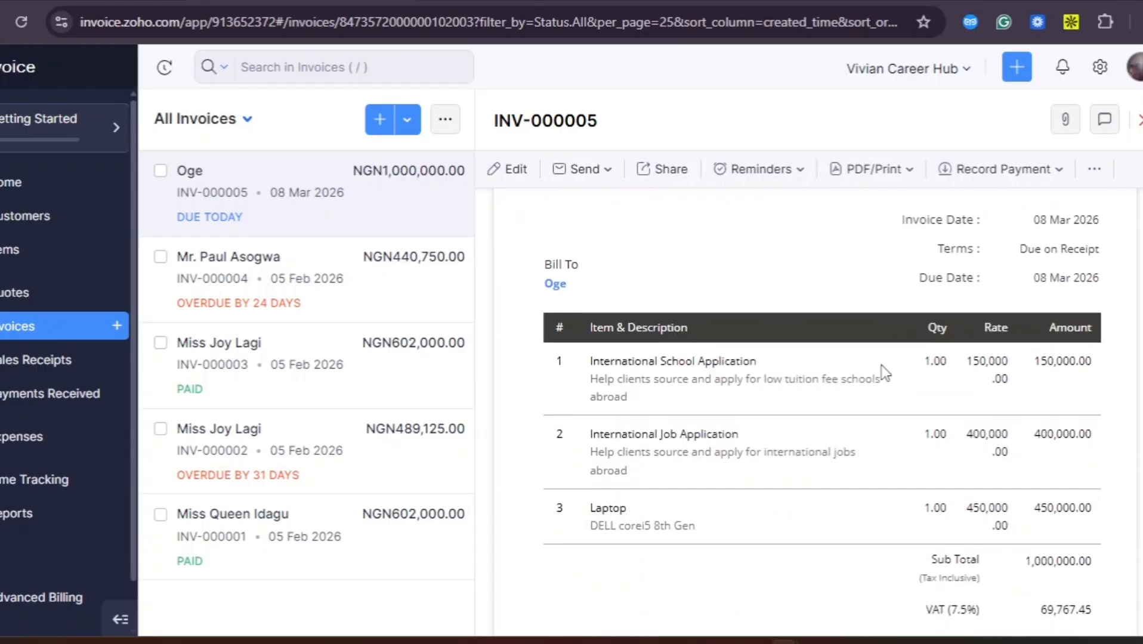
pyautogui.scroll(6, 885, 373)
pyautogui.scroll(3, 885, 373)
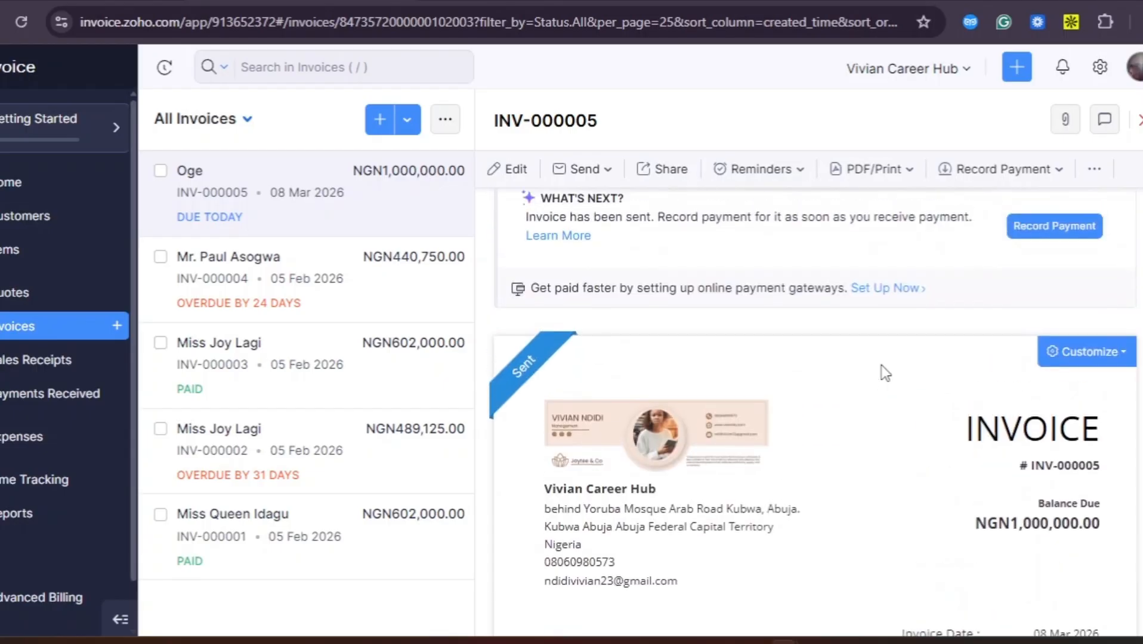
pyautogui.click(909, 173)
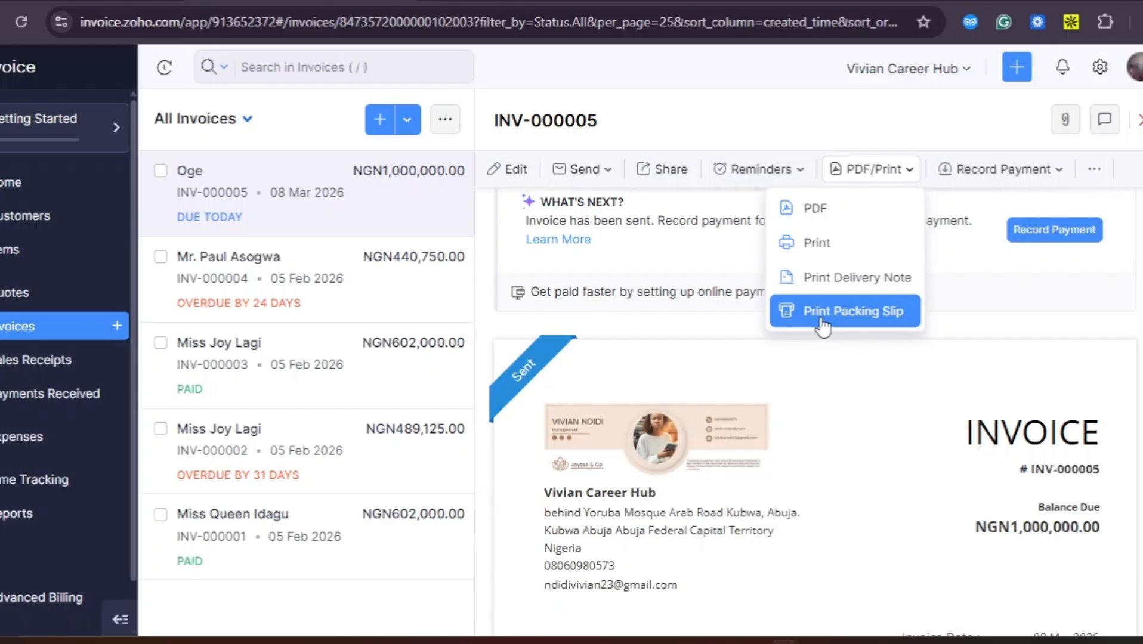
pyautogui.scroll(-1, 833, 340)
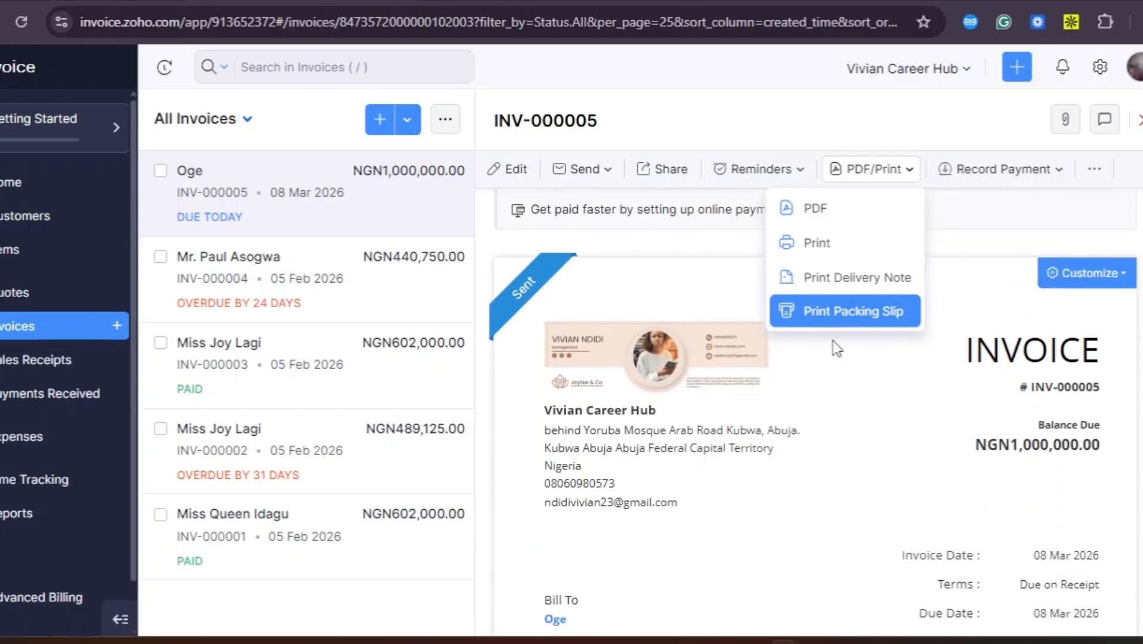
pyautogui.click(1120, 278)
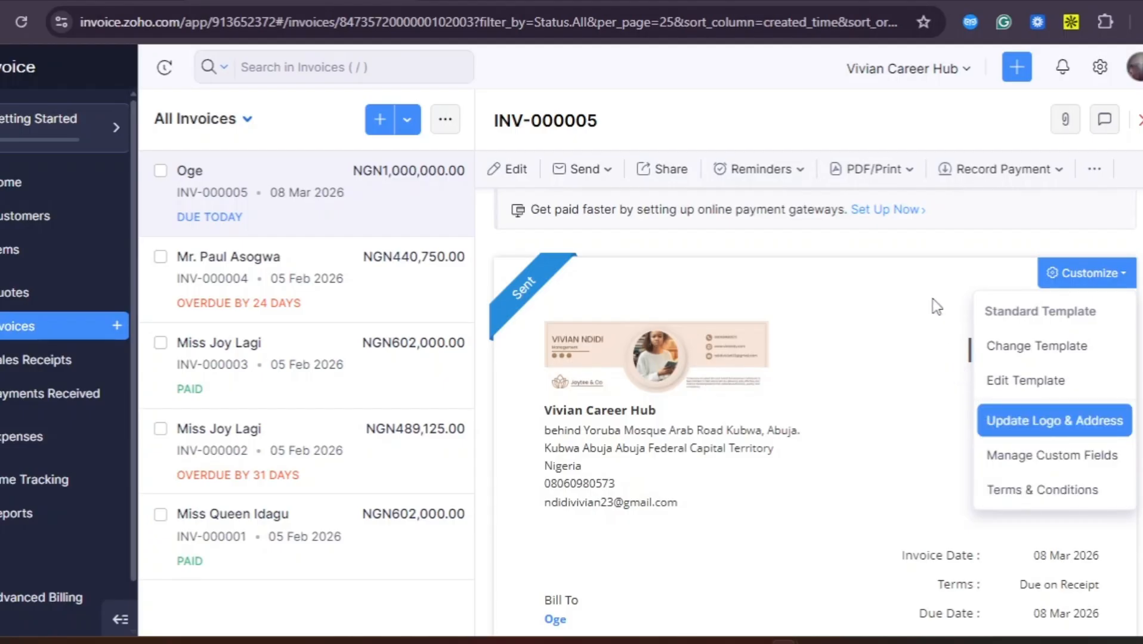
pyautogui.moveTo(537, 283)
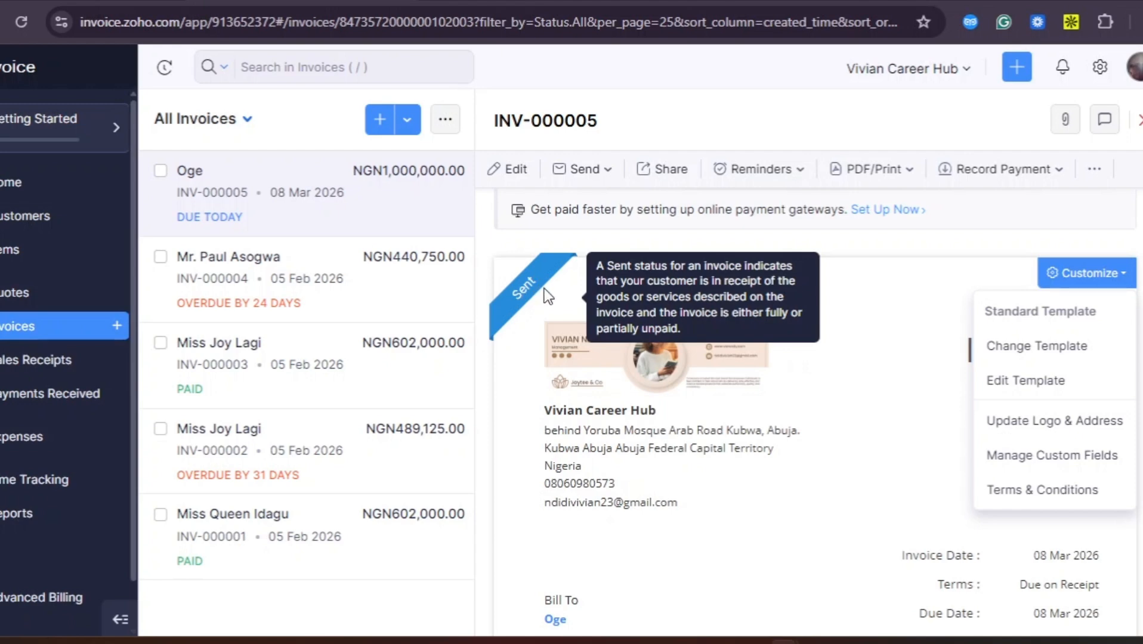
pyautogui.scroll(-10, 789, 457)
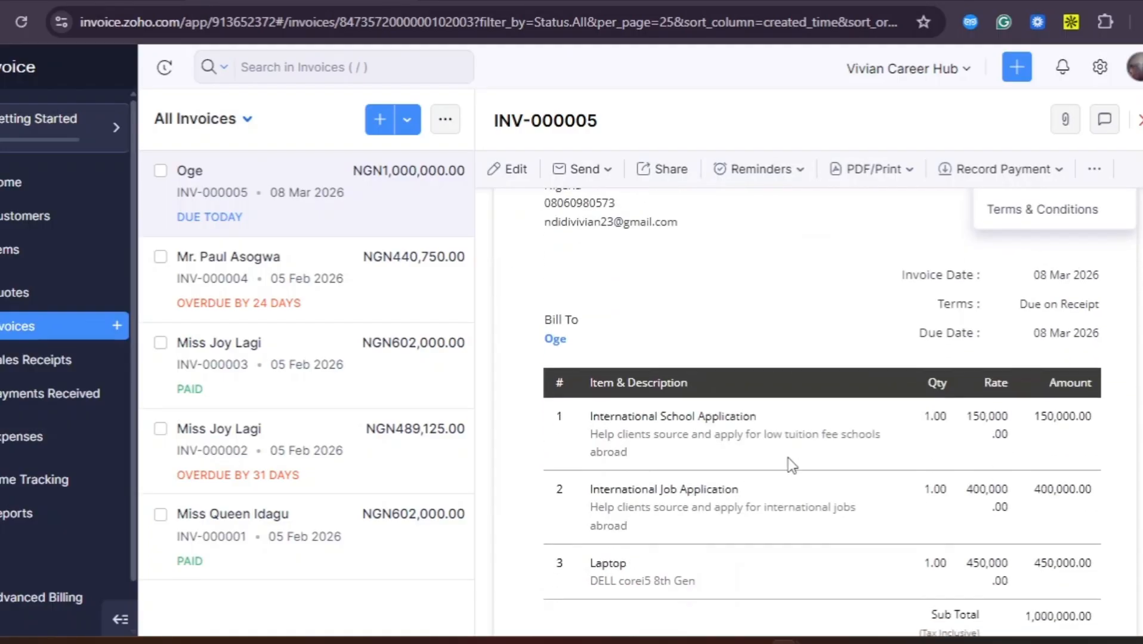
pyautogui.scroll(-2, 789, 457)
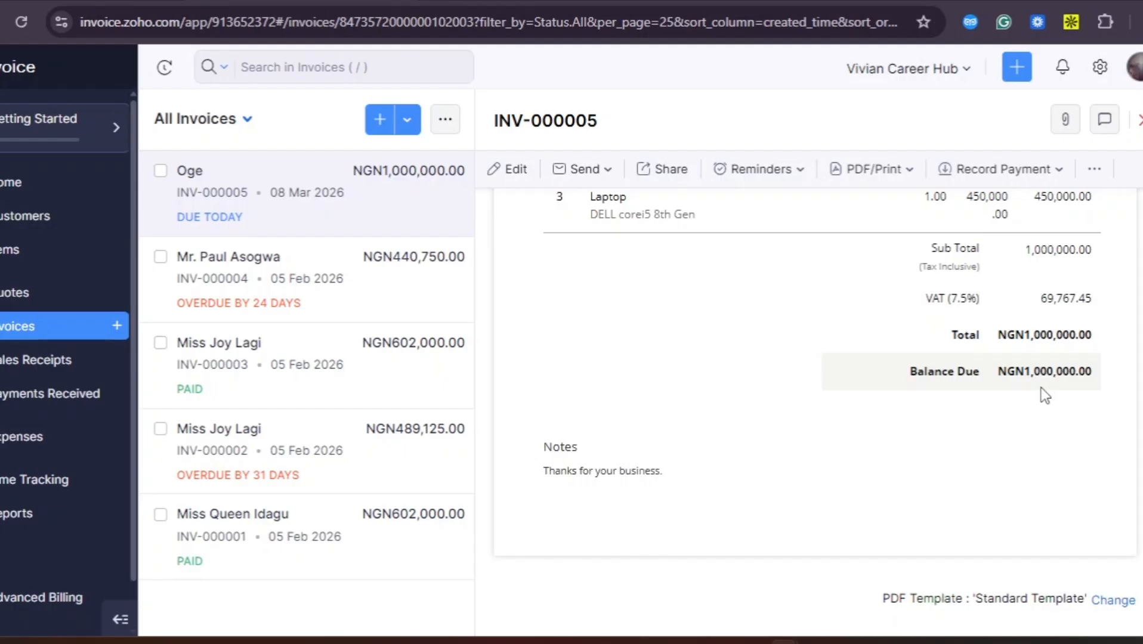
pyautogui.scroll(10, 1044, 395)
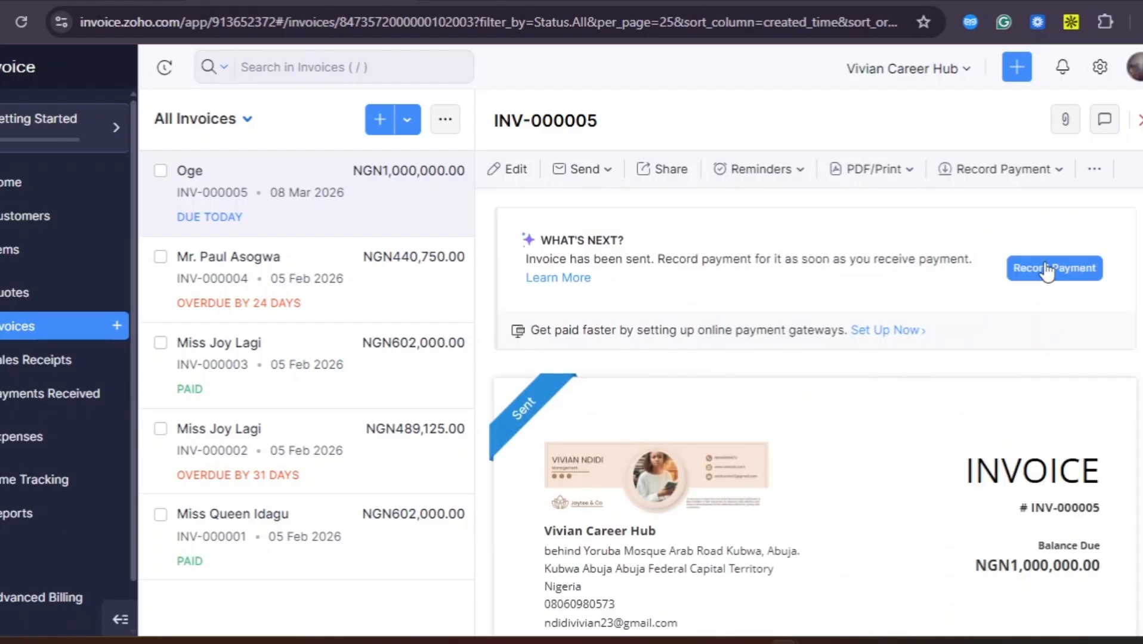
# Open the payment form for INV-000005
pyautogui.click(1046, 270)
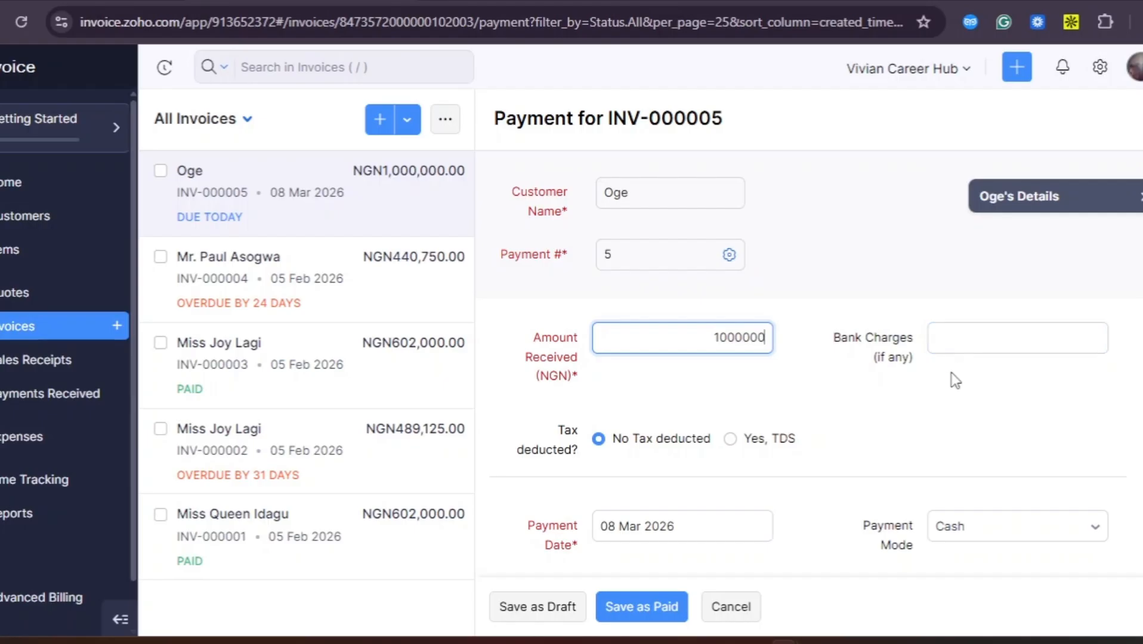
pyautogui.scroll(-1, 841, 450)
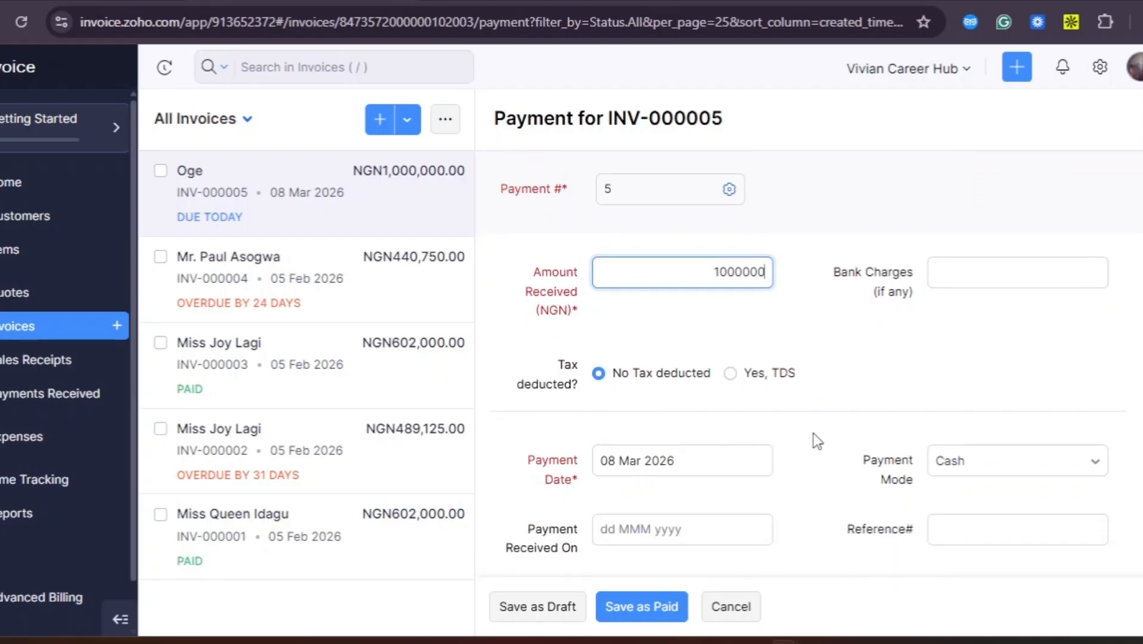
pyautogui.scroll(-2, 816, 440)
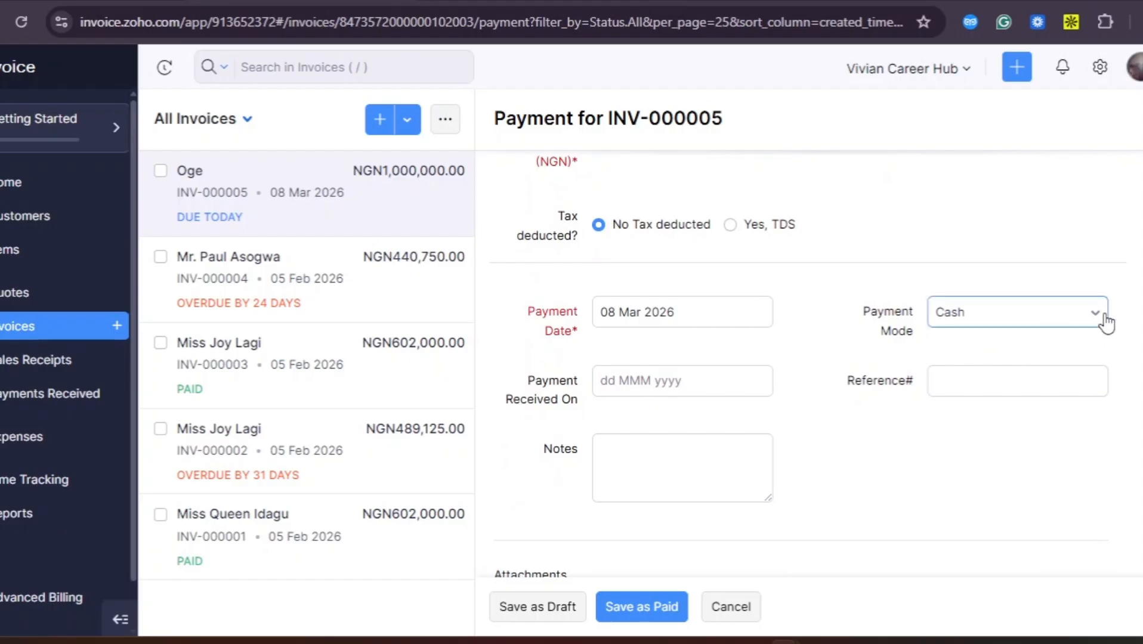
# Change the payment mode from Cash to Bank Transfer
pyautogui.click(1097, 316)
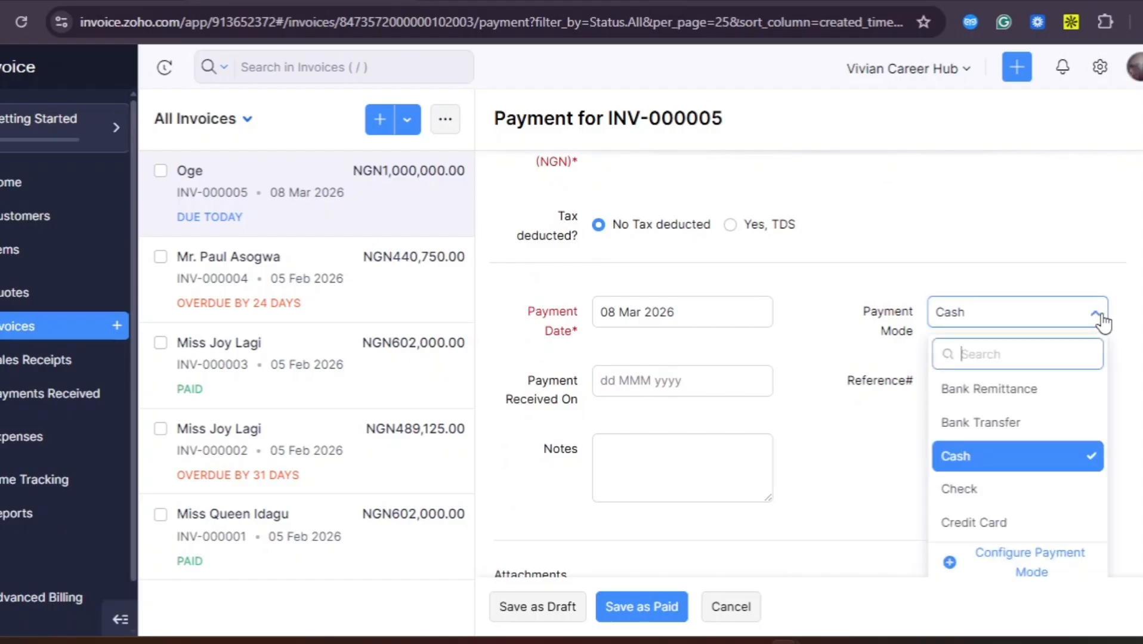
pyautogui.click(1009, 468)
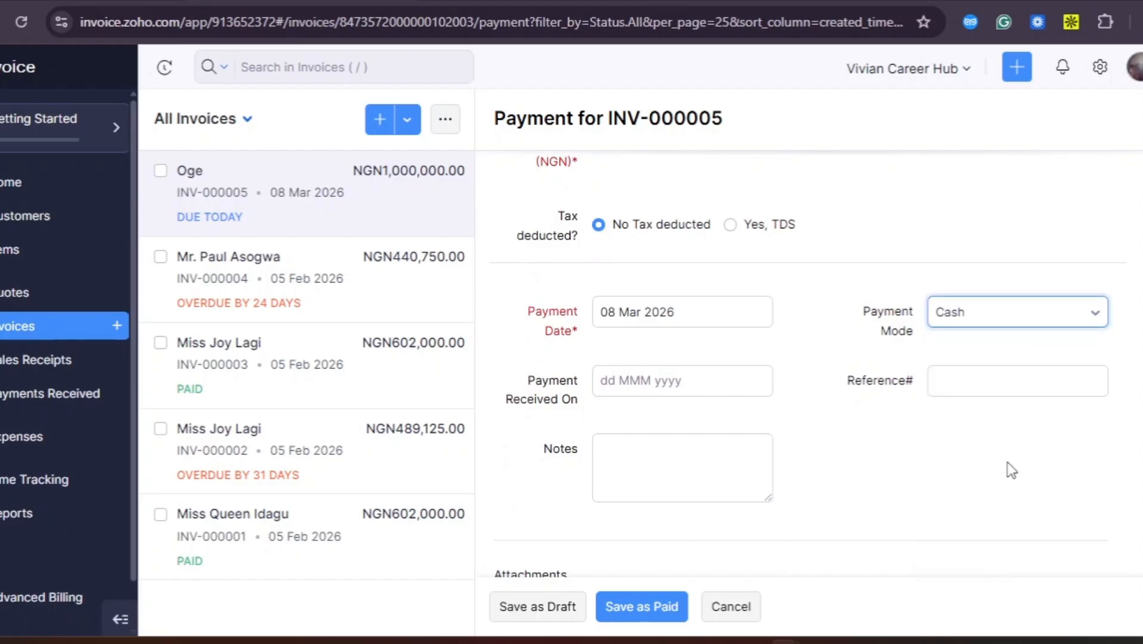
pyautogui.click(1097, 316)
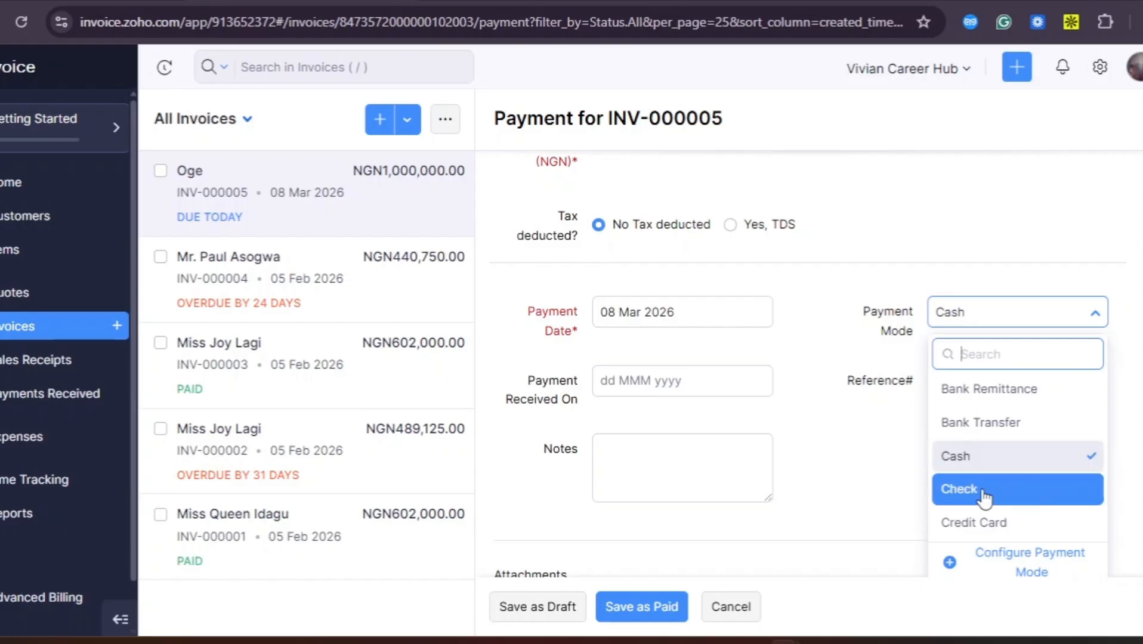
pyautogui.scroll(1, 812, 498)
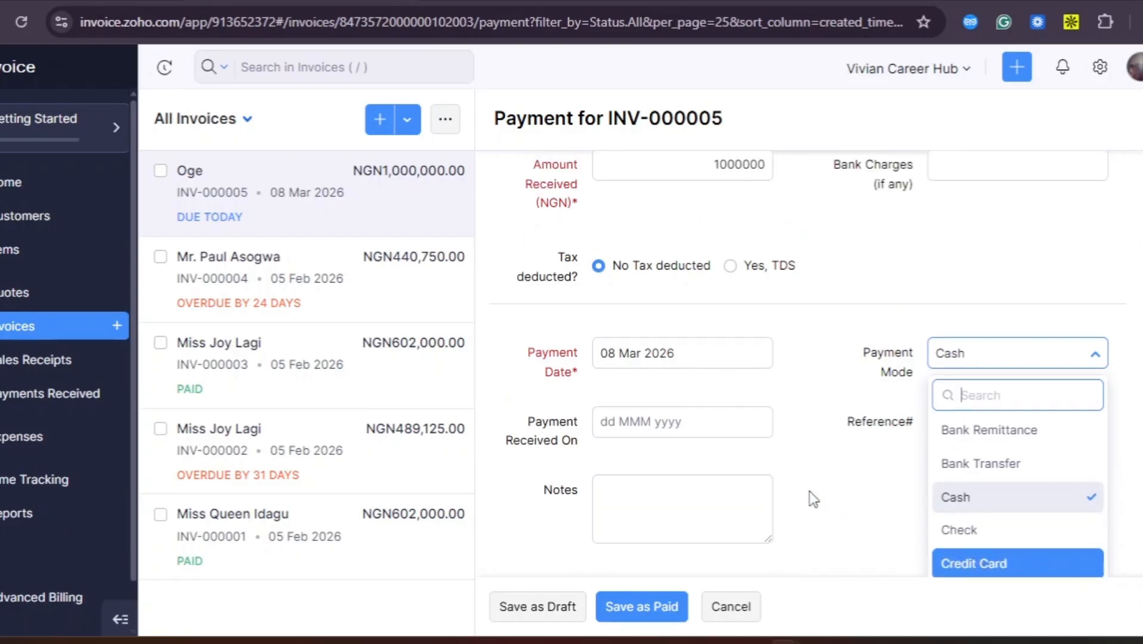
pyautogui.scroll(-1, 810, 498)
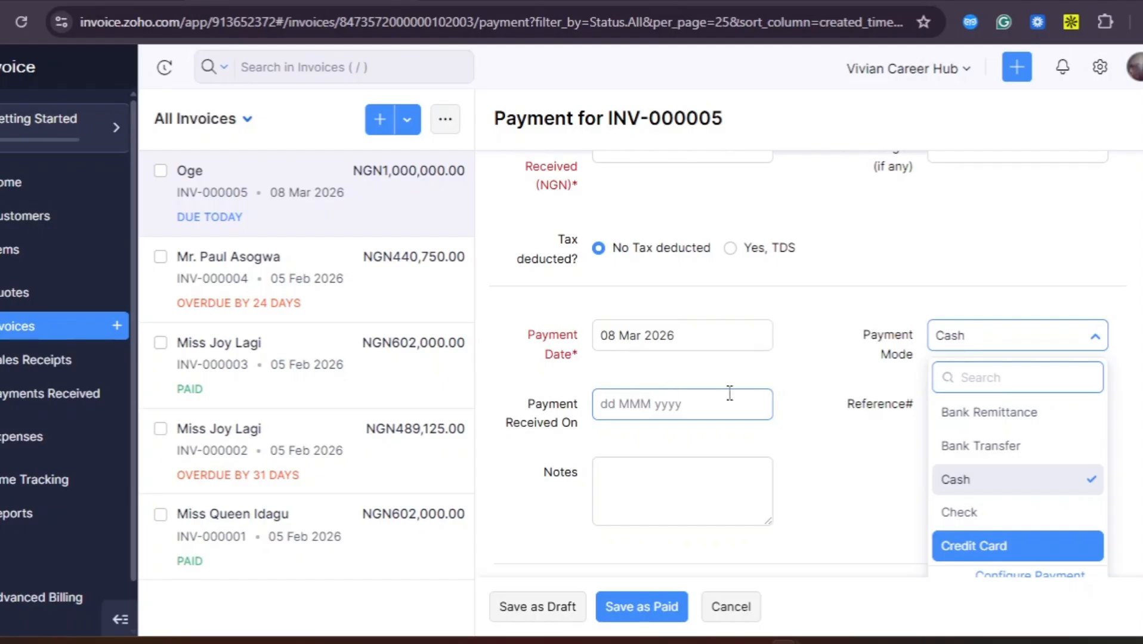
pyautogui.click(999, 441)
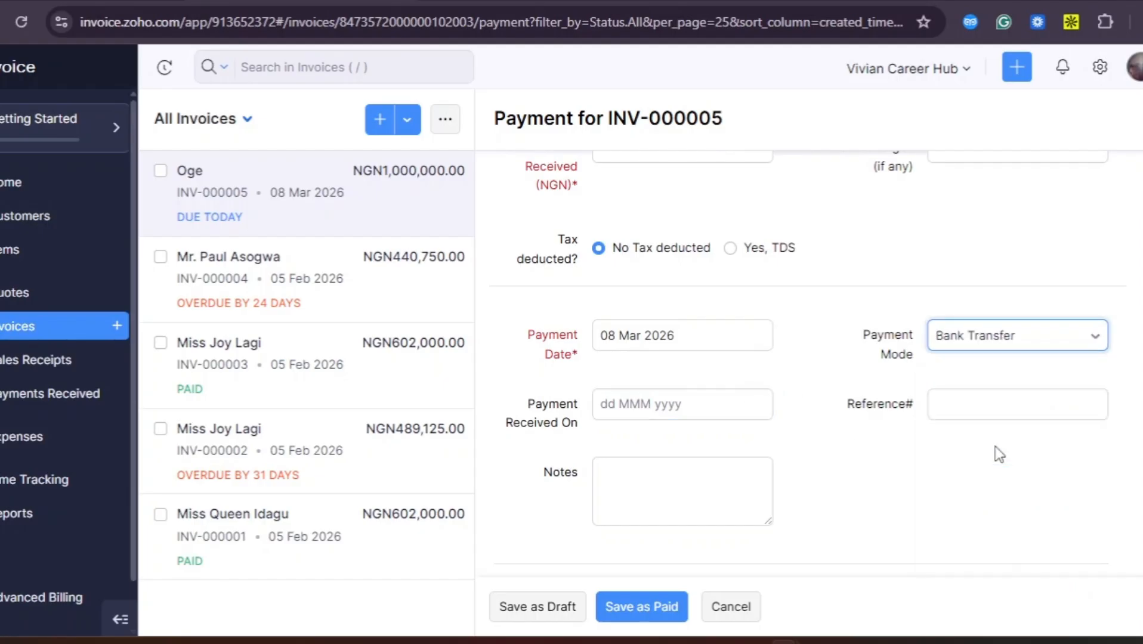
pyautogui.click(657, 409)
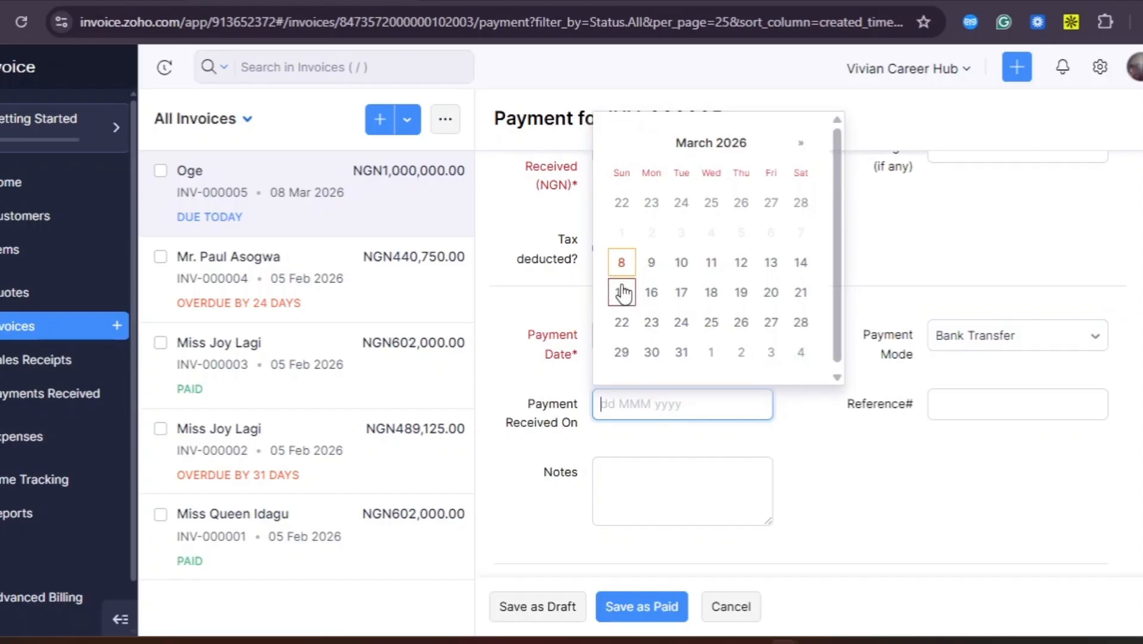
# Set the payment date to 08 Mar 2026 and add the note 'Paid in full'
pyautogui.click(620, 266)
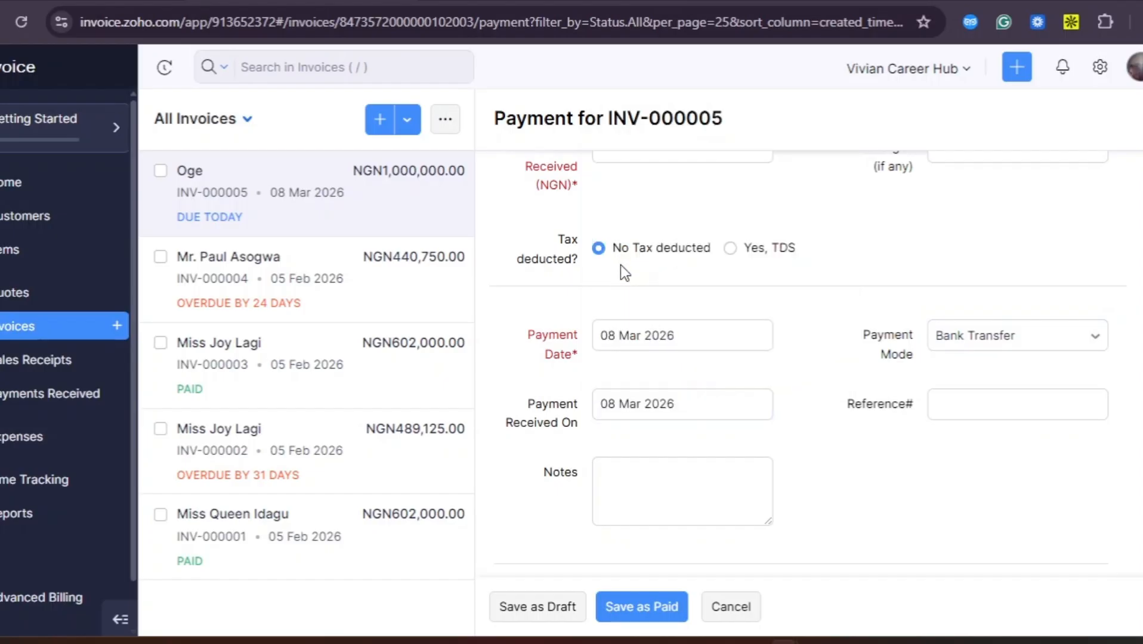
pyautogui.click(630, 483)
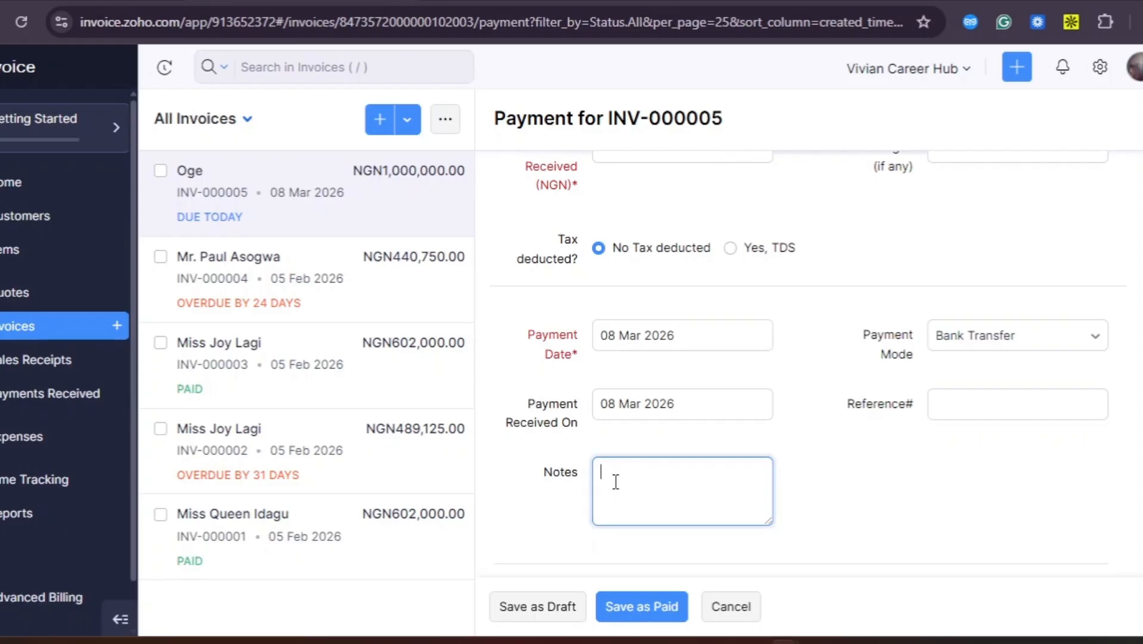
pyautogui.write('Paid in full')
# Send the customer a thank-you note and save the payment as paid
pyautogui.scroll(-3, 615, 482)
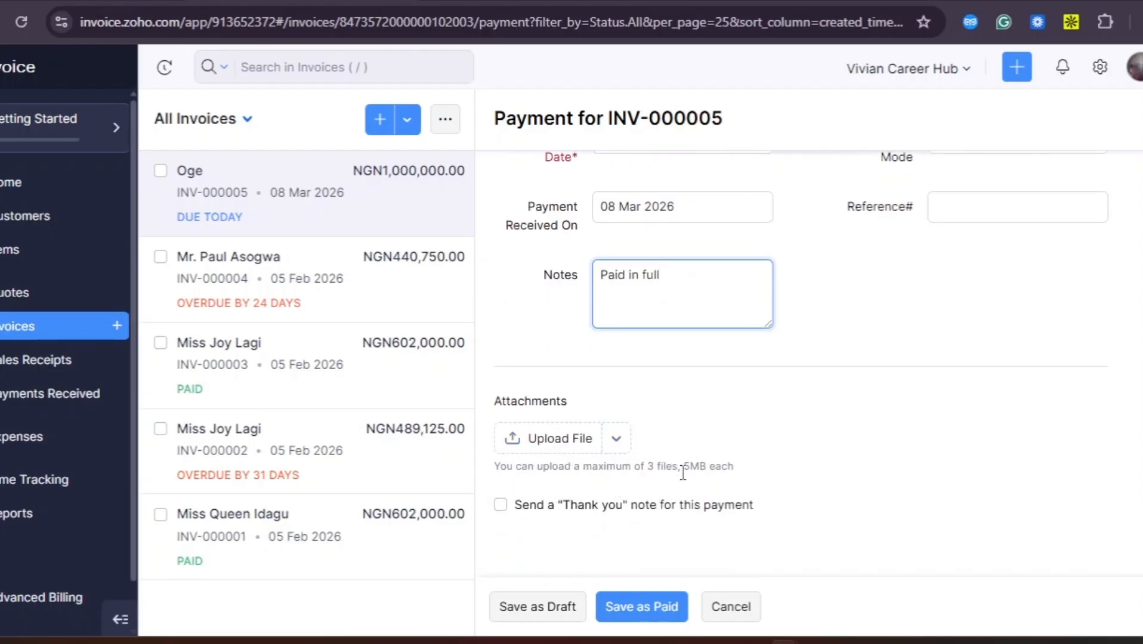
pyautogui.click(499, 506)
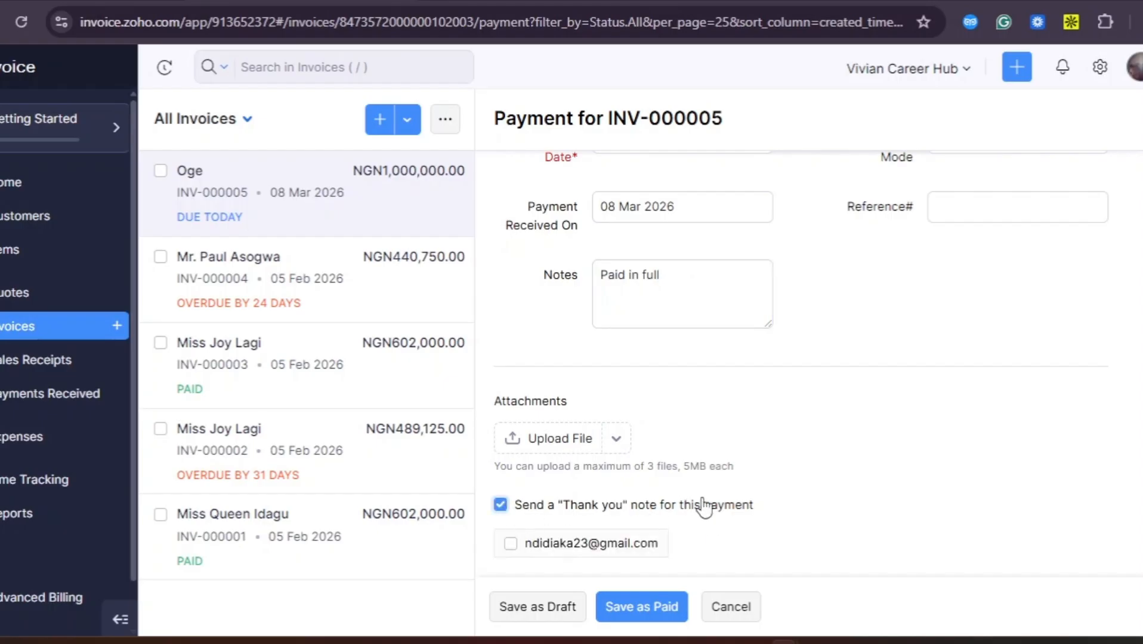
pyautogui.scroll(-1, 702, 507)
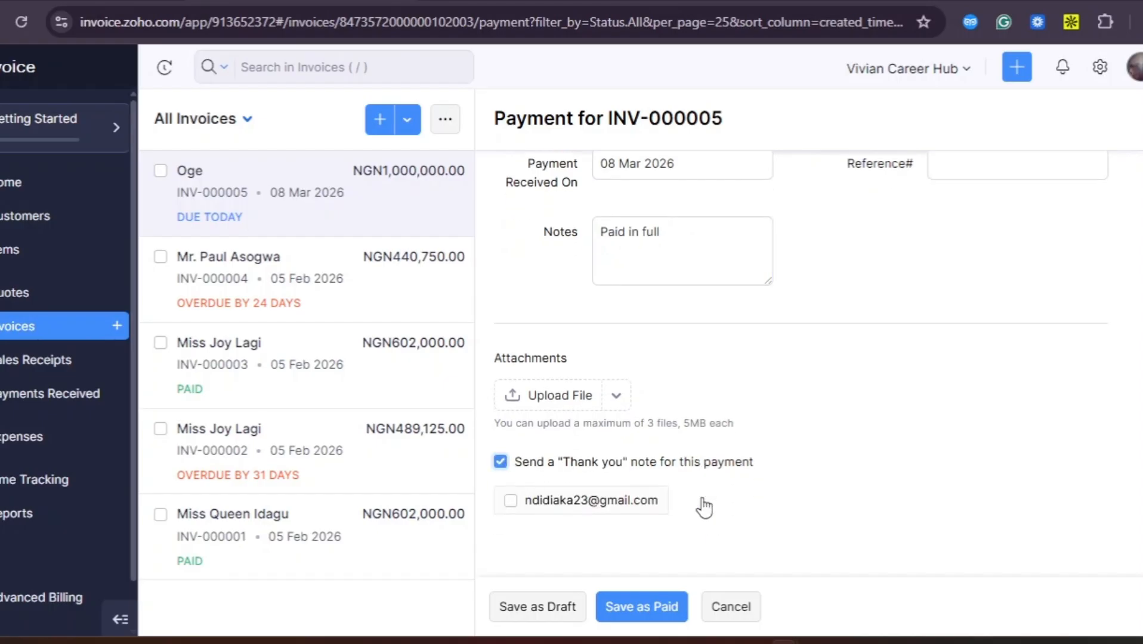
pyautogui.click(512, 504)
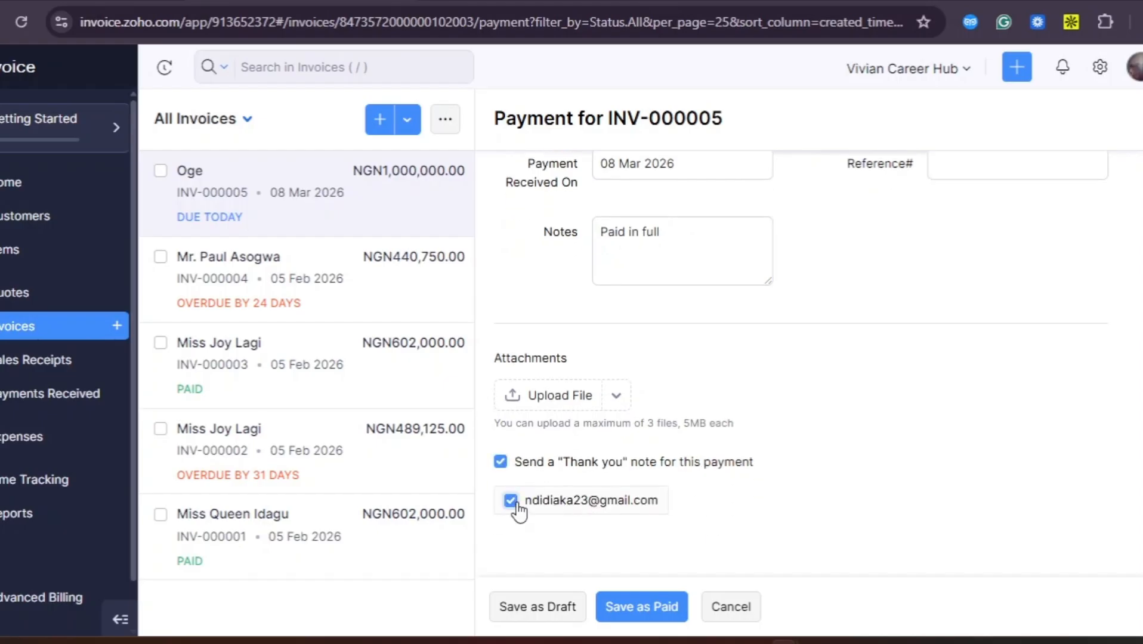
pyautogui.click(624, 607)
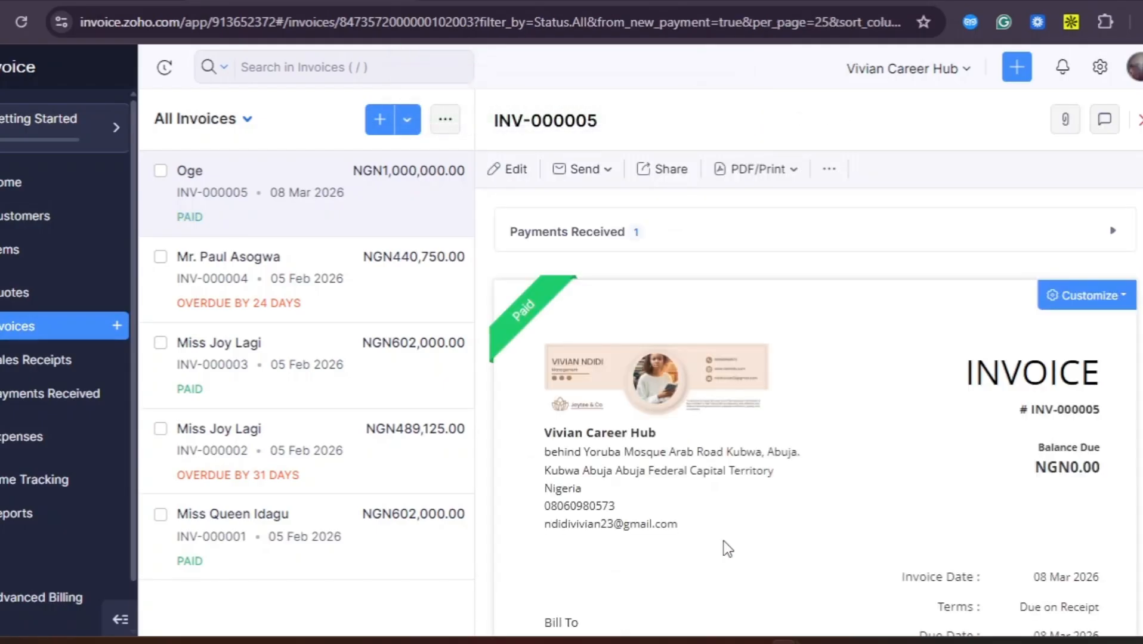
# Check the INV-000005 preview shows Payment Made 1,000,000.00 and Balance Due NGN0.00
pyautogui.scroll(-5, 730, 543)
pyautogui.scroll(-4, 730, 539)
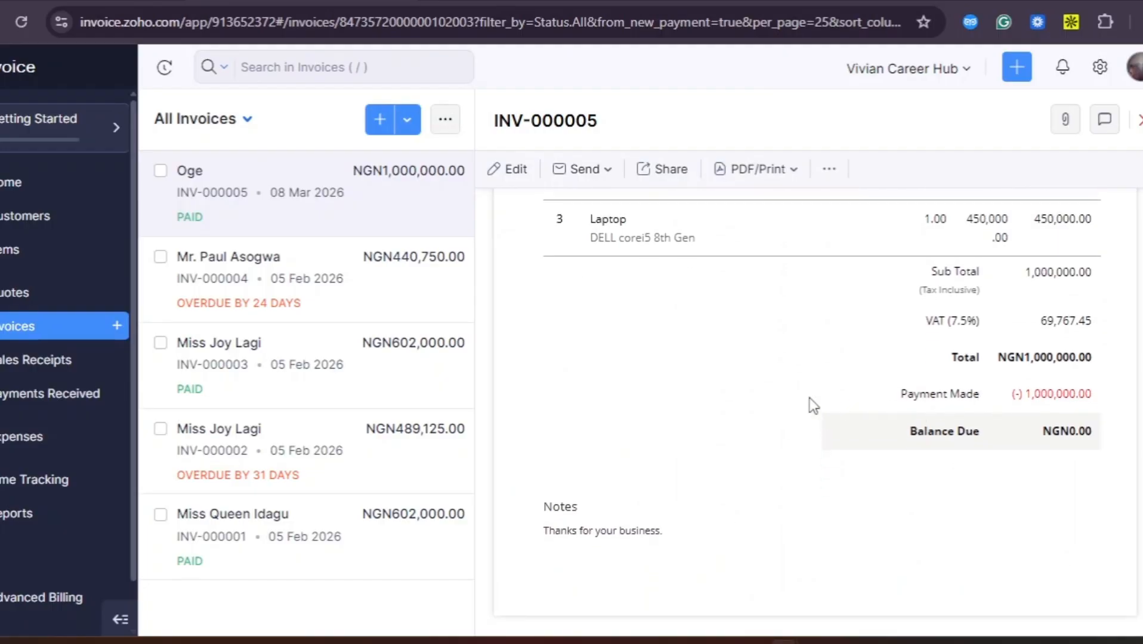
pyautogui.scroll(8, 810, 398)
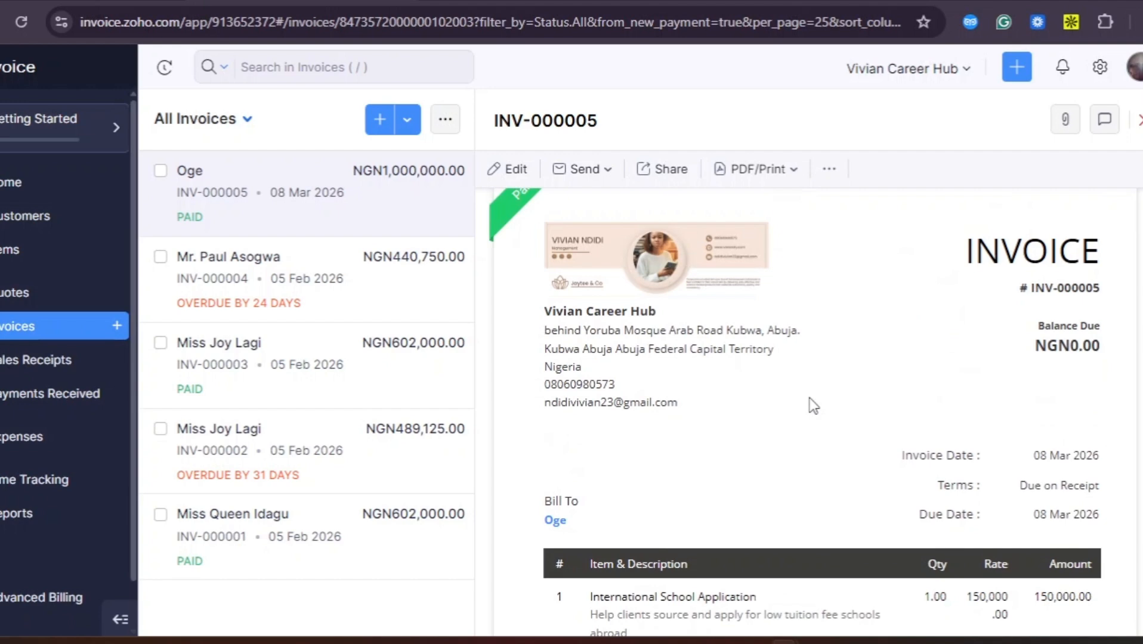
pyautogui.scroll(2, 809, 400)
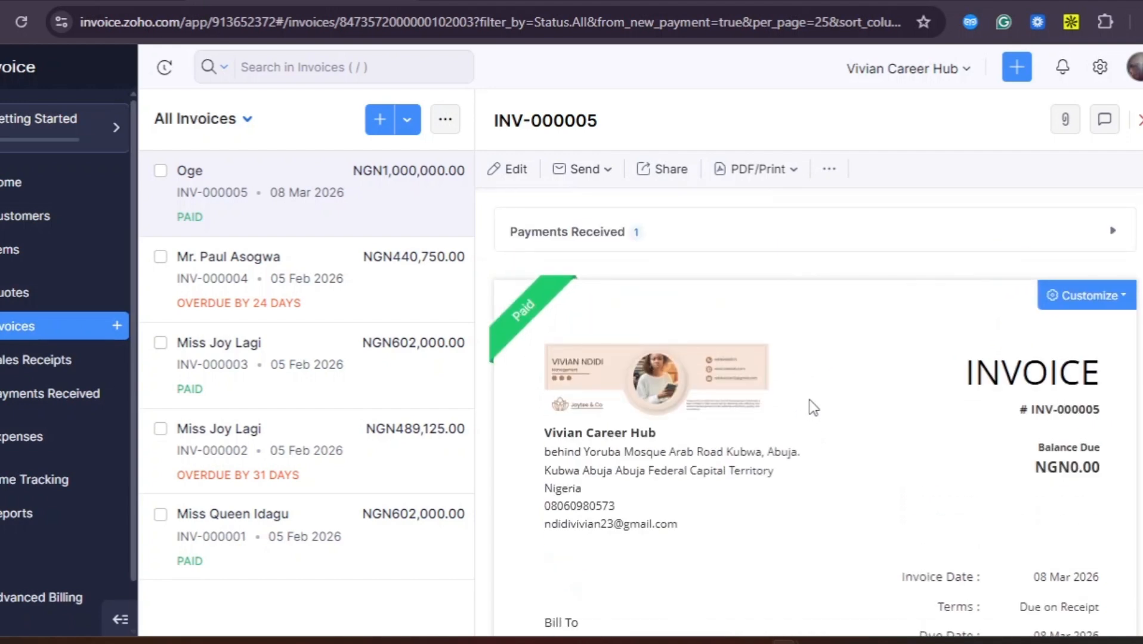
pyautogui.scroll(-3, 810, 400)
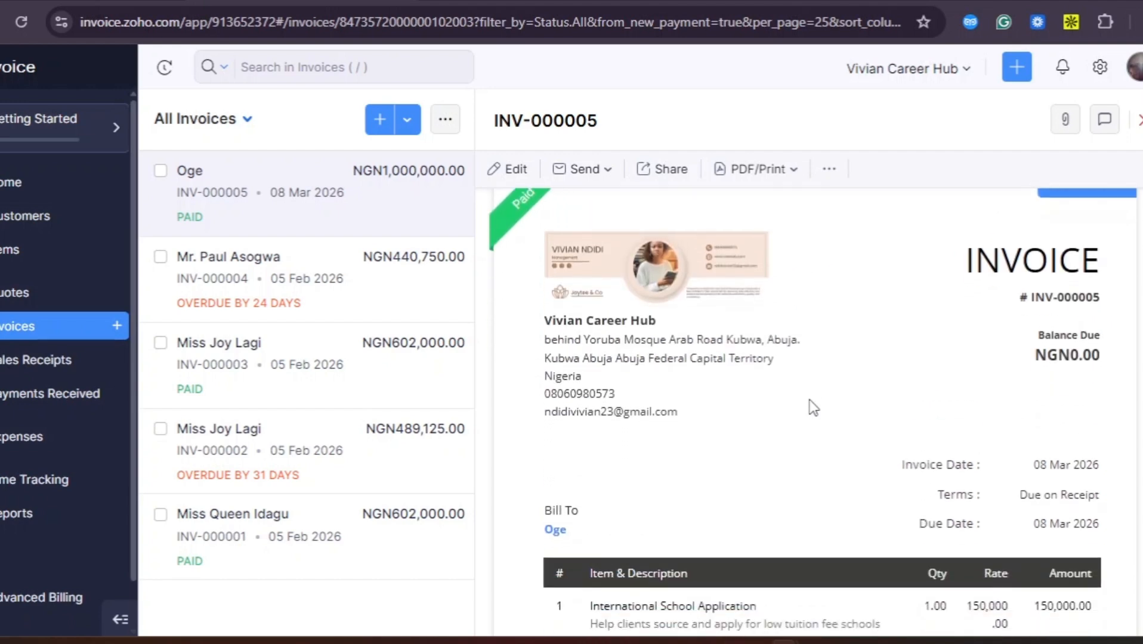
pyautogui.scroll(-3, 810, 400)
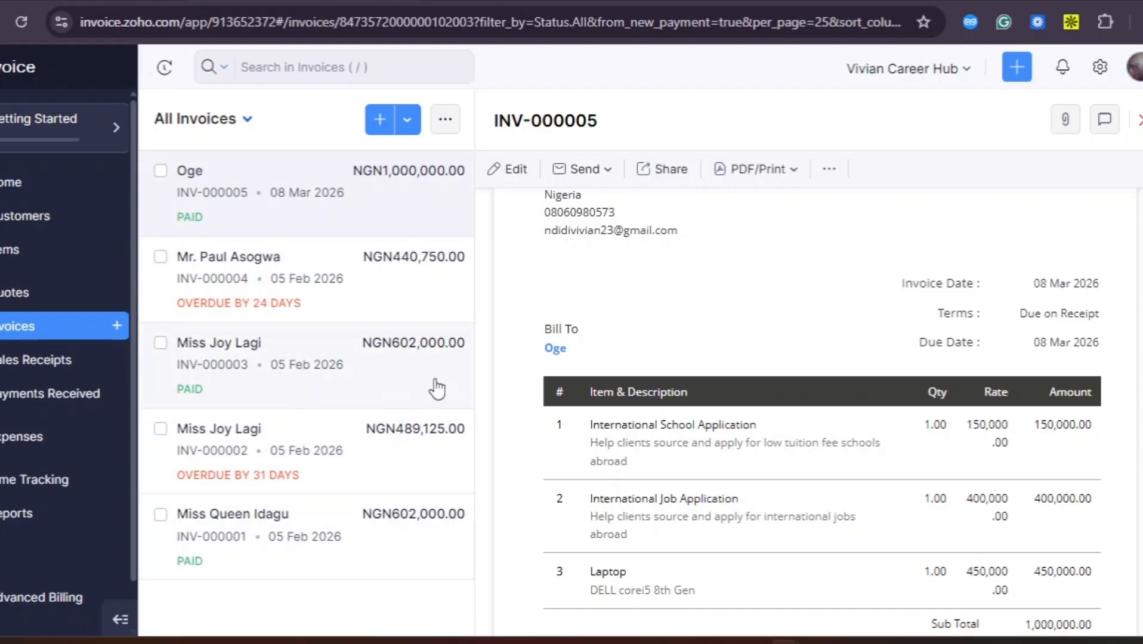
pyautogui.scroll(3, 692, 352)
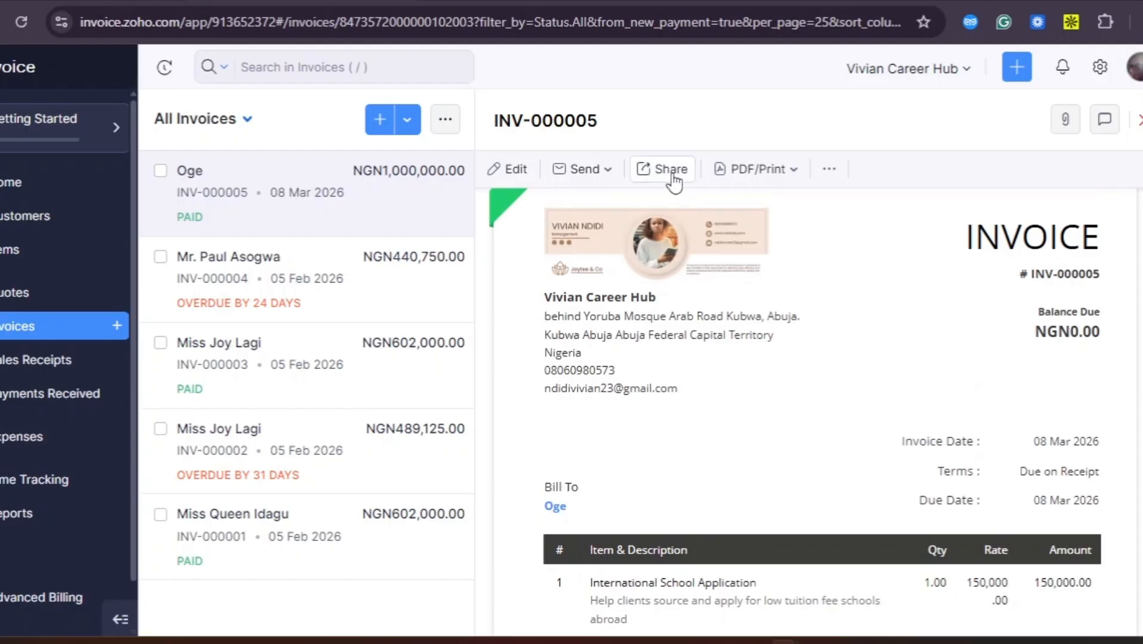
pyautogui.click(608, 173)
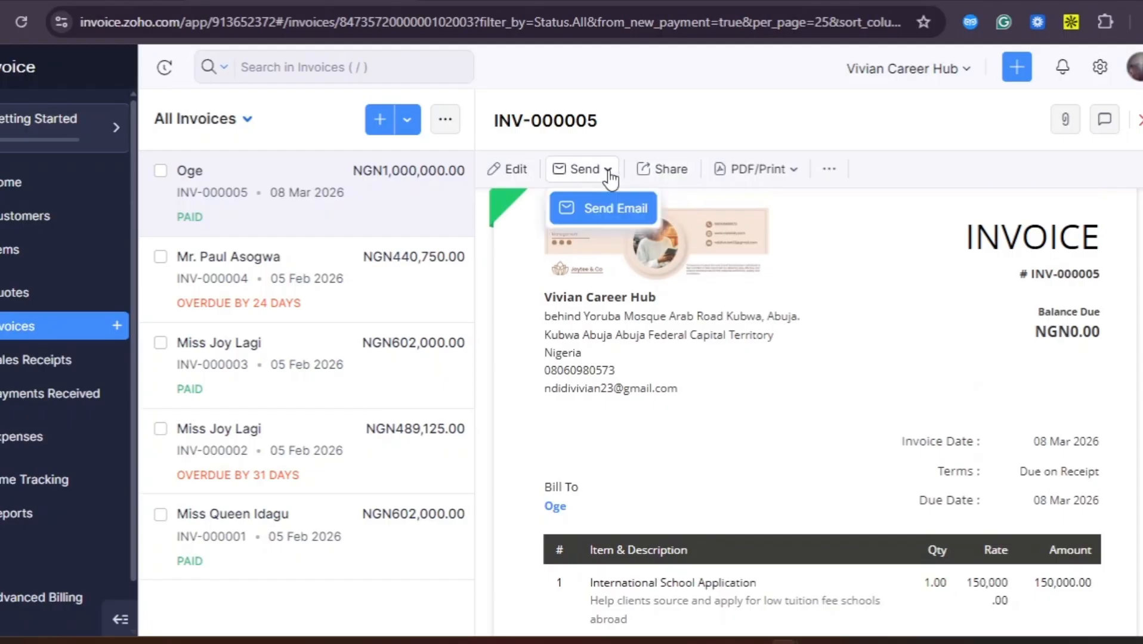
pyautogui.click(689, 178)
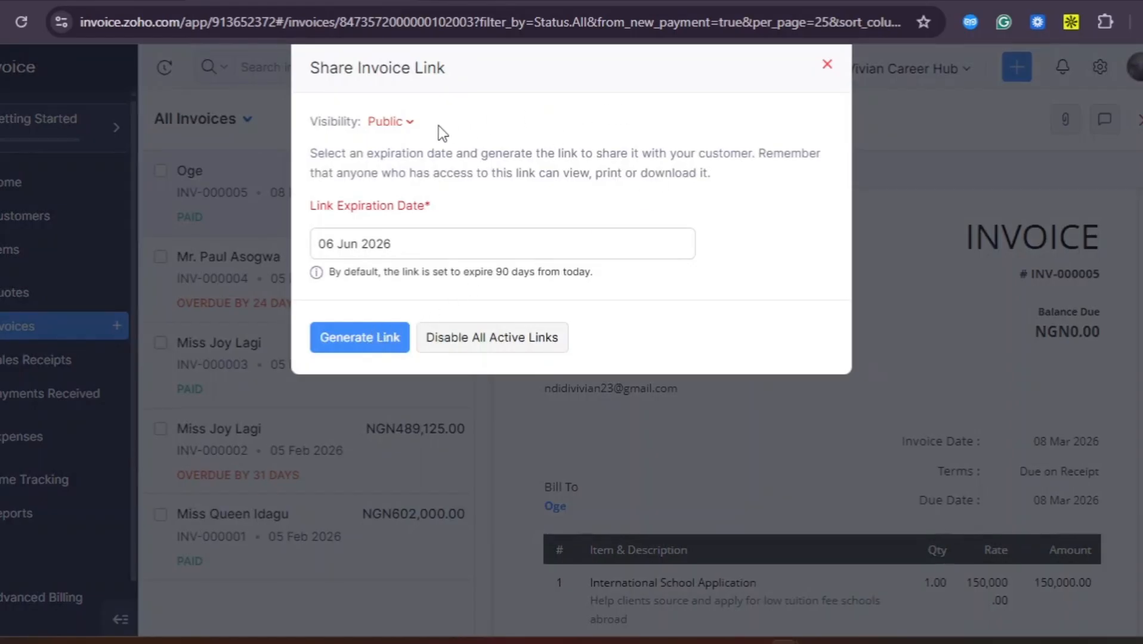
pyautogui.click(407, 123)
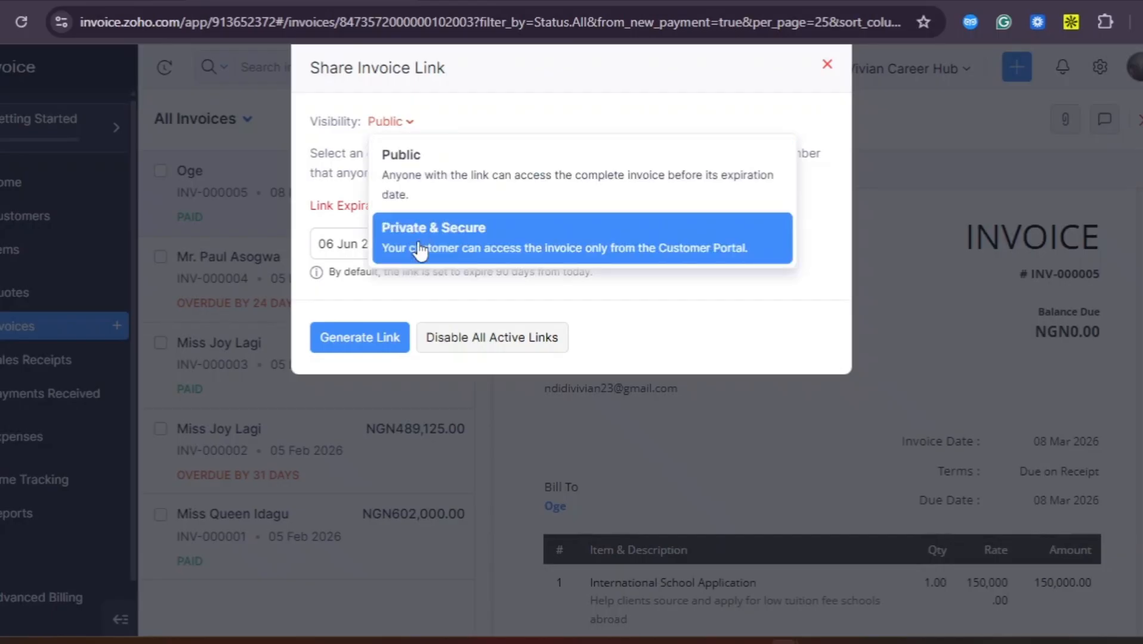
pyautogui.click(906, 157)
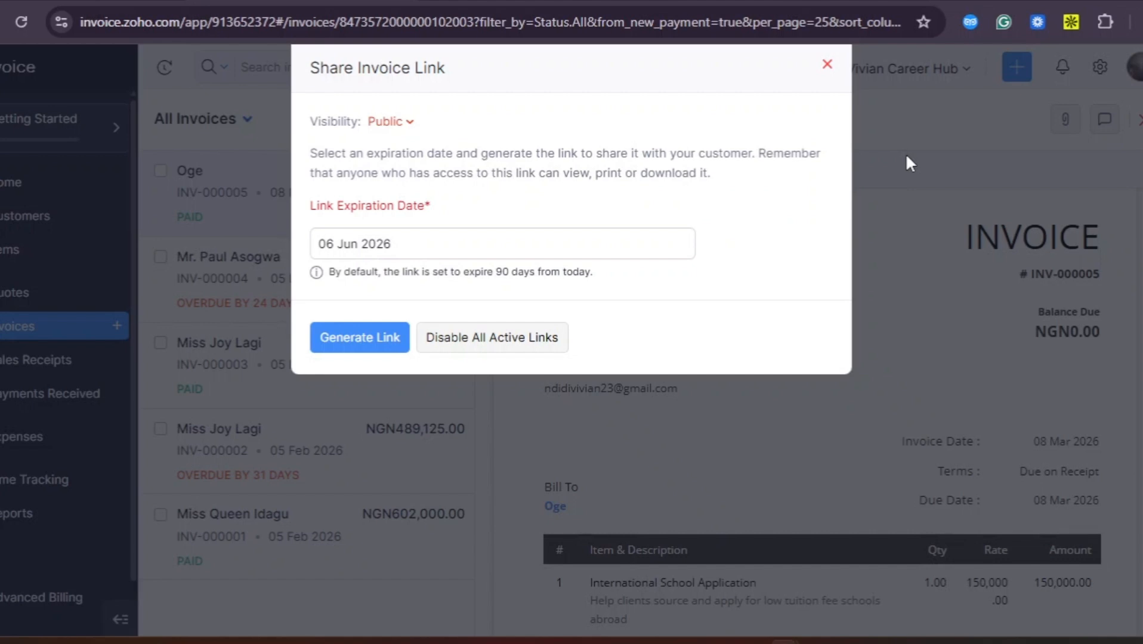
pyautogui.click(829, 67)
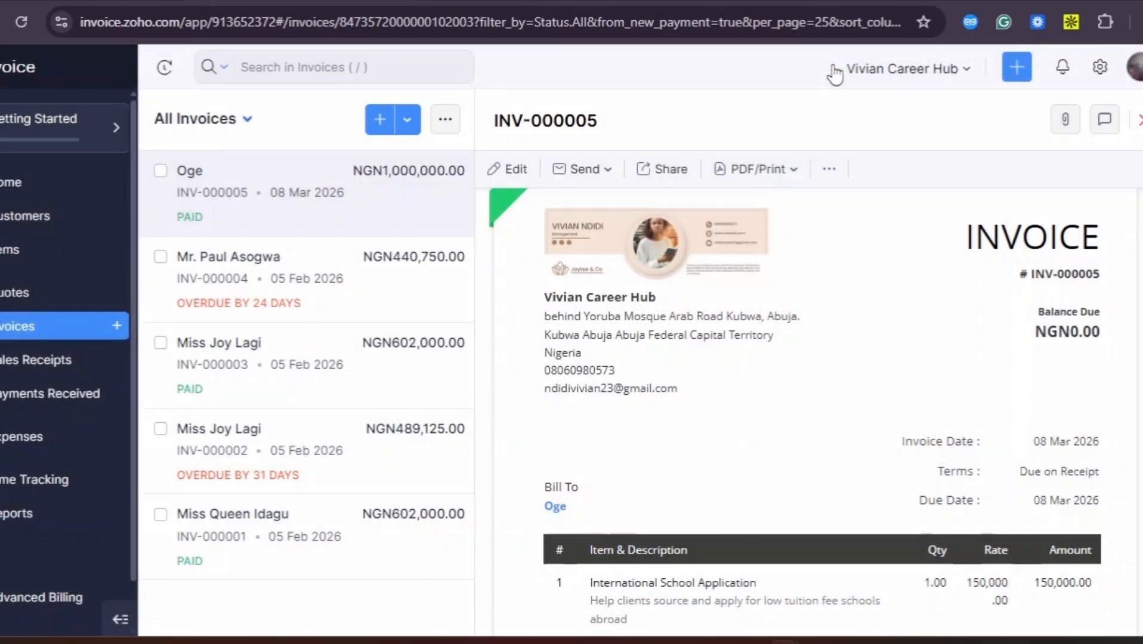
pyautogui.click(794, 171)
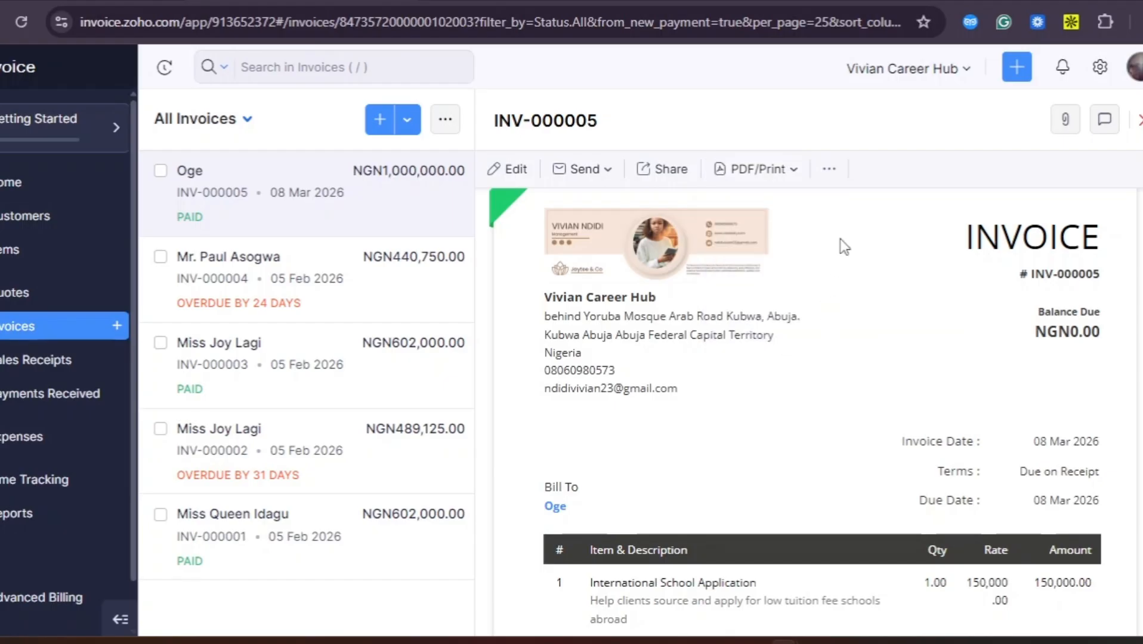
pyautogui.click(829, 171)
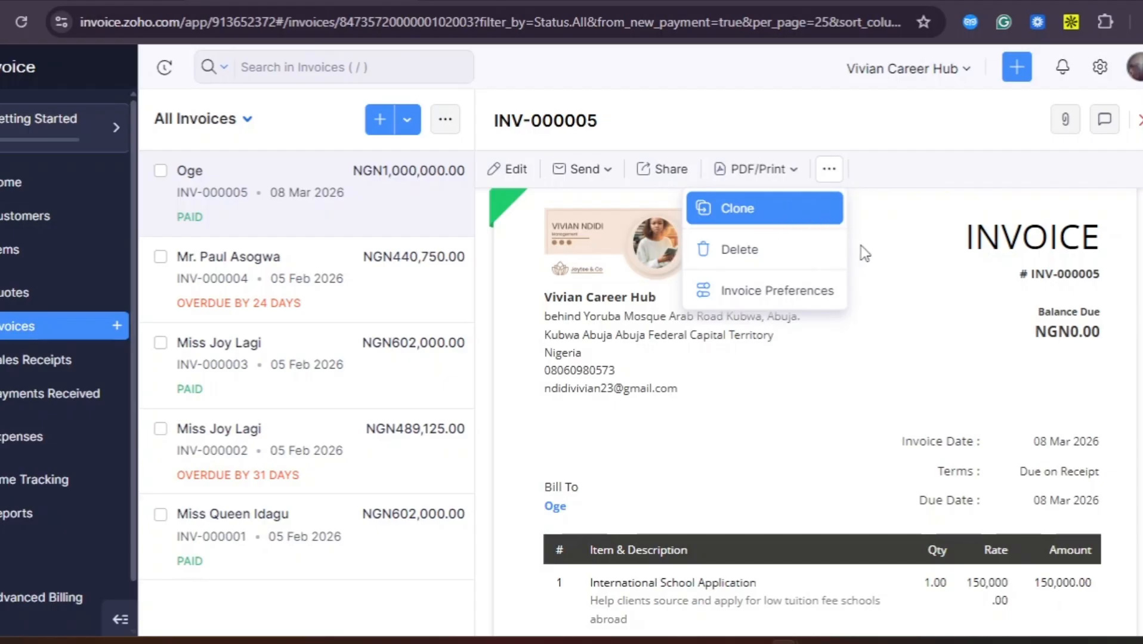
pyautogui.click(874, 393)
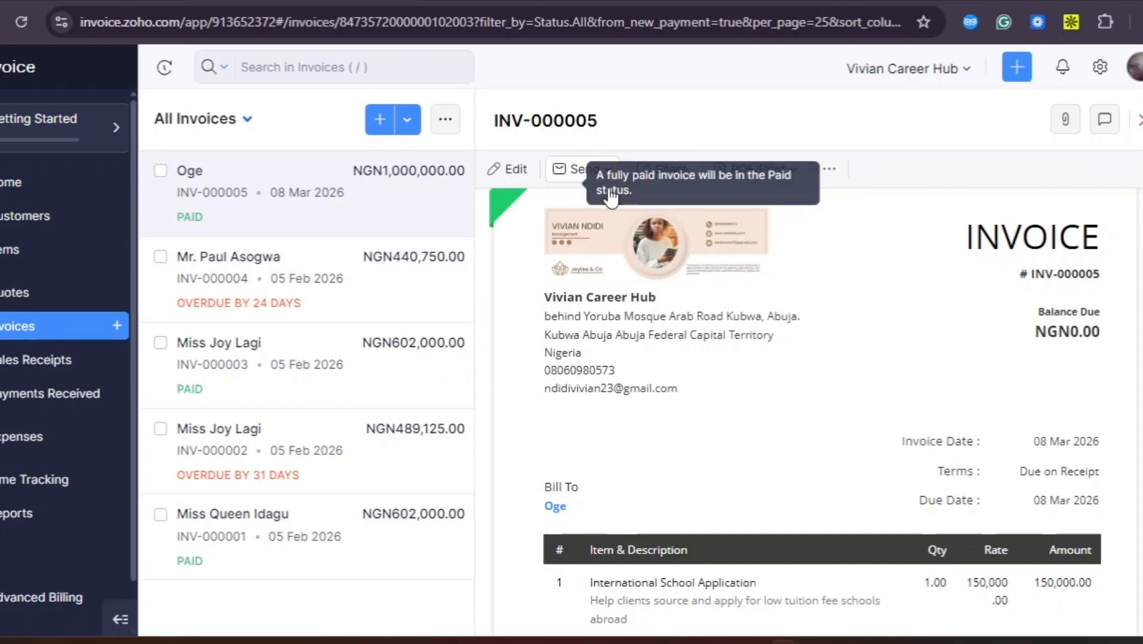
pyautogui.scroll(-2, 604, 480)
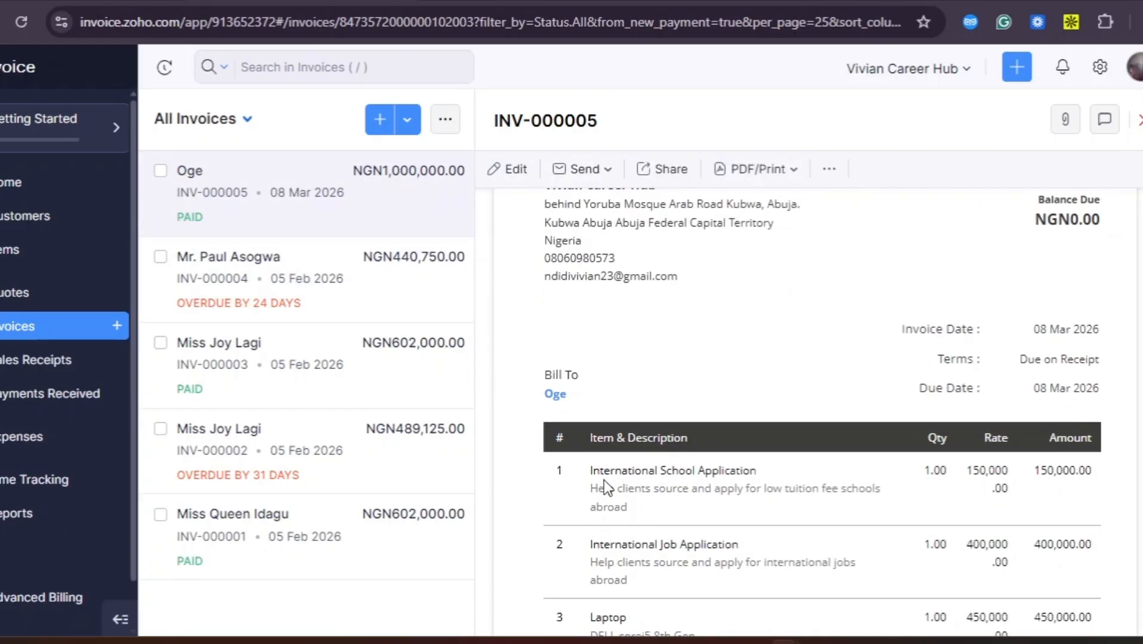